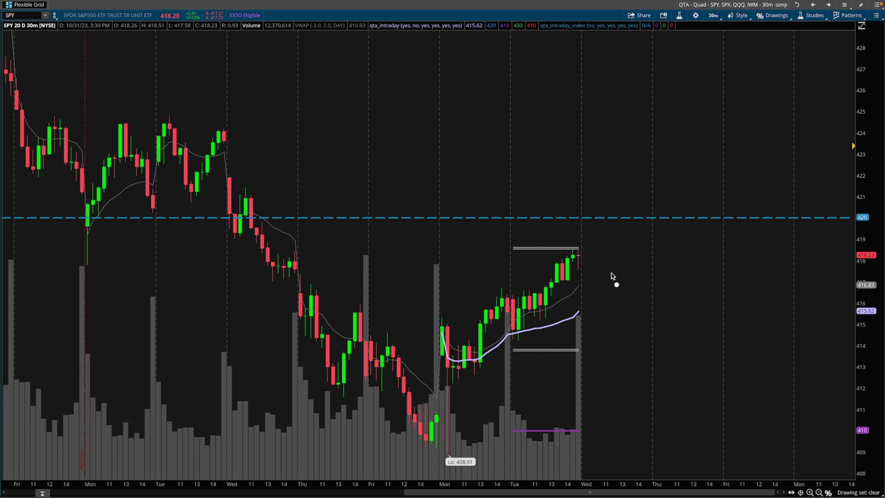
Sketch and clear a bracket beside Tuesday's last candle and strokes leading up and down from Tuesday's opening candles on the SPY chart.
{"action": "mouse_move", "coordinate": [594, 267]}
{"action": "left_mouse_down"}
{"action": "mouse_move", "coordinate": [572, 322]}
{"action": "mouse_move", "coordinate": [621, 335]}
{"action": "left_mouse_up"}
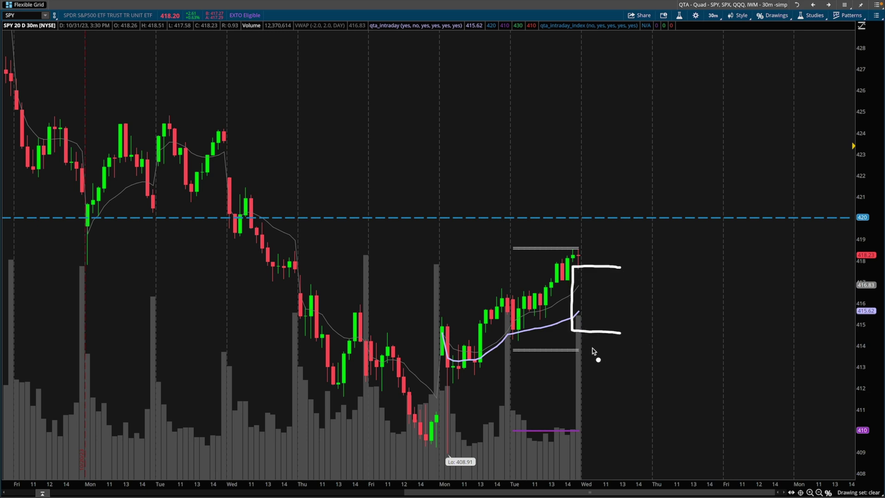
{"action": "key", "text": "Escape"}
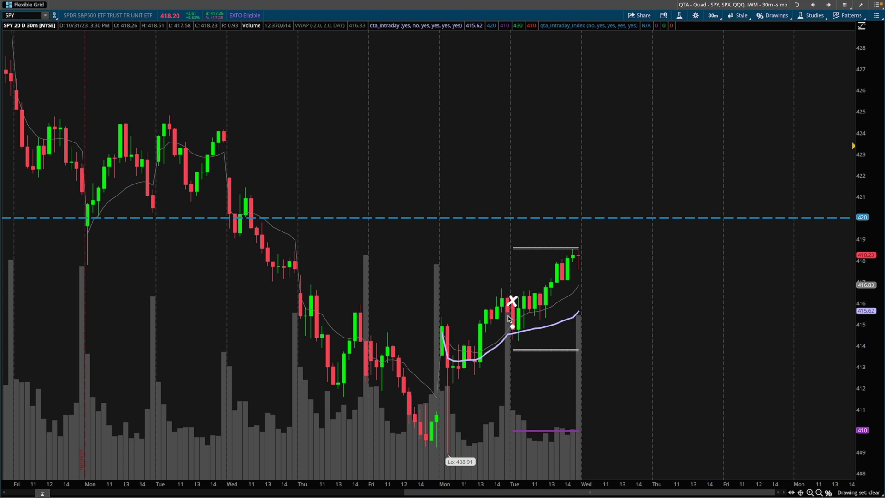
{"action": "mouse_move", "coordinate": [519, 299]}
{"action": "left_mouse_down"}
{"action": "mouse_move", "coordinate": [544, 258]}
{"action": "mouse_move", "coordinate": [556, 275]}
{"action": "left_mouse_up"}
{"action": "mouse_move", "coordinate": [524, 305]}
{"action": "left_mouse_down"}
{"action": "mouse_move", "coordinate": [551, 317]}
{"action": "mouse_move", "coordinate": [521, 337]}
{"action": "left_mouse_up"}
{"action": "key", "text": "Escape"}
{"action": "mouse_move", "coordinate": [534, 289]}
{"action": "left_mouse_down"}
{"action": "mouse_move", "coordinate": [509, 293]}
{"action": "mouse_move", "coordinate": [550, 317]}
{"action": "mouse_move", "coordinate": [539, 296]}
{"action": "left_mouse_up"}
{"action": "key", "text": "Escape"}
Sketch a widening wedge over Tuesday's afternoon candles with an arrow rising into it from the open, and clear the marks.
{"action": "mouse_move", "coordinate": [559, 275]}
{"action": "left_mouse_down"}
{"action": "mouse_move", "coordinate": [508, 302]}
{"action": "mouse_move", "coordinate": [585, 336]}
{"action": "left_mouse_up"}
{"action": "mouse_move", "coordinate": [584, 241]}
{"action": "left_mouse_down"}
{"action": "mouse_move", "coordinate": [586, 231]}
{"action": "mouse_move", "coordinate": [531, 263]}
{"action": "mouse_move", "coordinate": [603, 298]}
{"action": "left_mouse_up"}
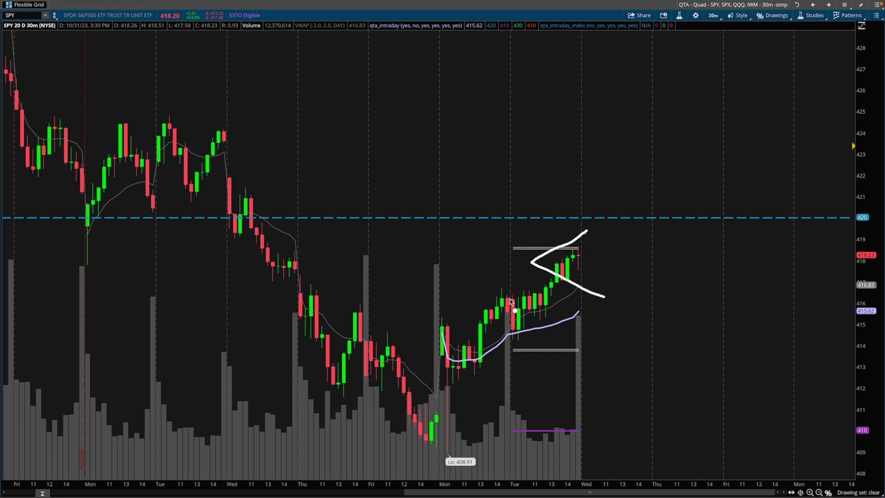
{"action": "mouse_move", "coordinate": [551, 267]}
{"action": "left_mouse_down"}
{"action": "mouse_move", "coordinate": [536, 277]}
{"action": "mouse_move", "coordinate": [554, 281]}
{"action": "left_mouse_up"}
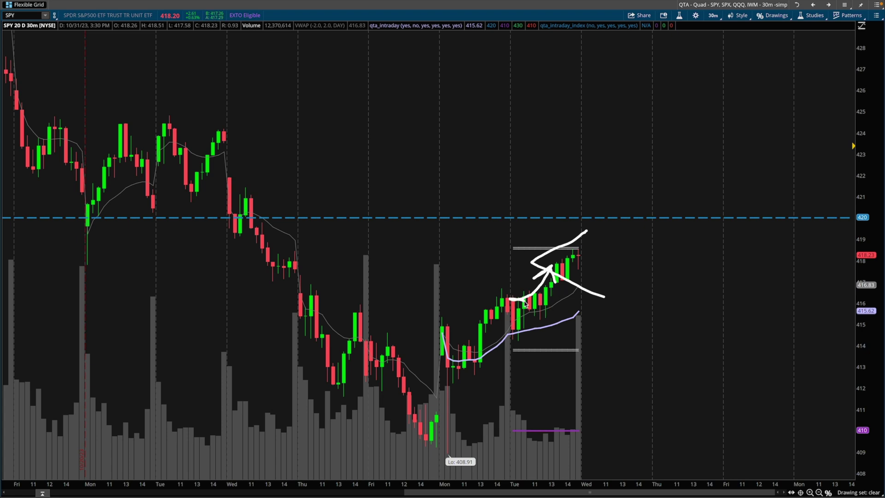
{"action": "left_click_drag", "start_coordinate": [550, 330], "coordinate": [533, 332]}
{"action": "left_click_drag", "start_coordinate": [593, 305], "coordinate": [579, 359]}
{"action": "key", "text": "Escape"}
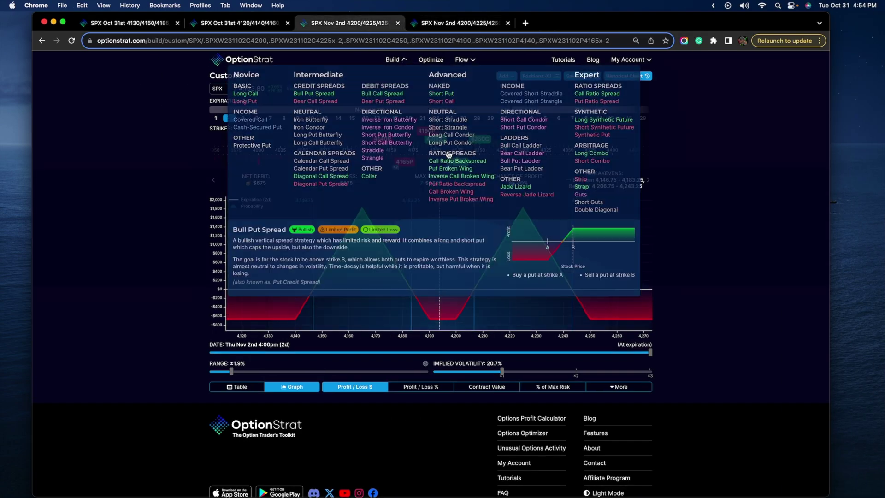
In OptionStrat, mark the central strikes and both profit tents of the SPX payoff graph, sketch a flat-topped payoff beside it, and clear the marks.
{"action": "mouse_move", "coordinate": [559, 188]}
{"action": "left_mouse_down"}
{"action": "mouse_move", "coordinate": [329, 200]}
{"action": "mouse_move", "coordinate": [520, 178]}
{"action": "left_mouse_up"}
{"action": "key", "text": "Escape"}
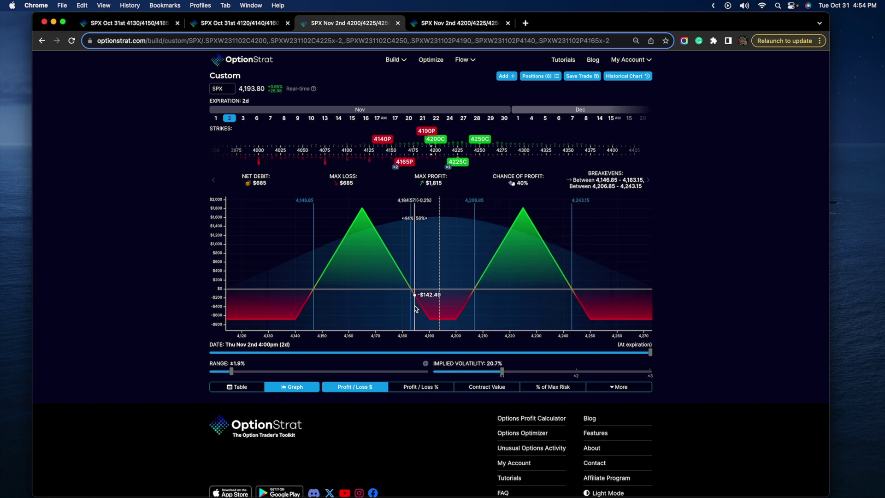
{"action": "mouse_move", "coordinate": [457, 121]}
{"action": "left_mouse_down"}
{"action": "mouse_move", "coordinate": [430, 133]}
{"action": "mouse_move", "coordinate": [444, 168]}
{"action": "mouse_move", "coordinate": [486, 124]}
{"action": "mouse_move", "coordinate": [376, 129]}
{"action": "mouse_move", "coordinate": [434, 166]}
{"action": "mouse_move", "coordinate": [419, 121]}
{"action": "left_mouse_up"}
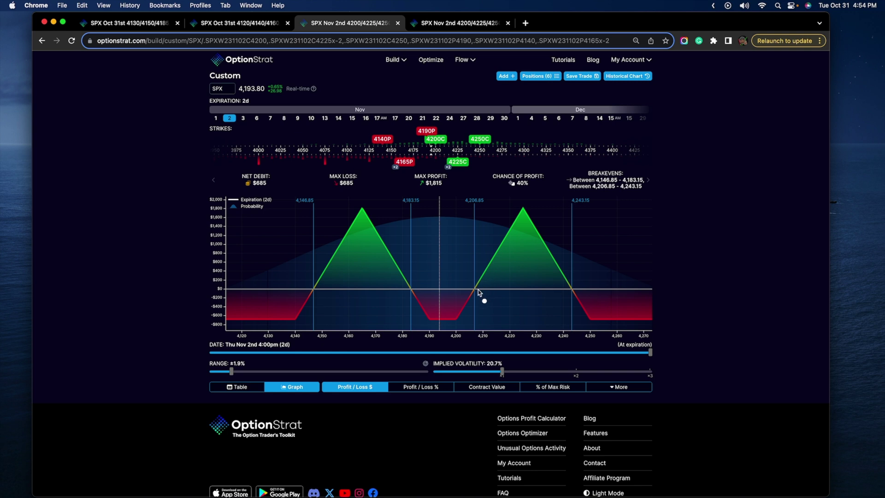
{"action": "mouse_move", "coordinate": [424, 296]}
{"action": "left_mouse_down"}
{"action": "mouse_move", "coordinate": [407, 270]}
{"action": "mouse_move", "coordinate": [332, 273]}
{"action": "left_mouse_up"}
{"action": "left_click_drag", "start_coordinate": [484, 277], "coordinate": [565, 272]}
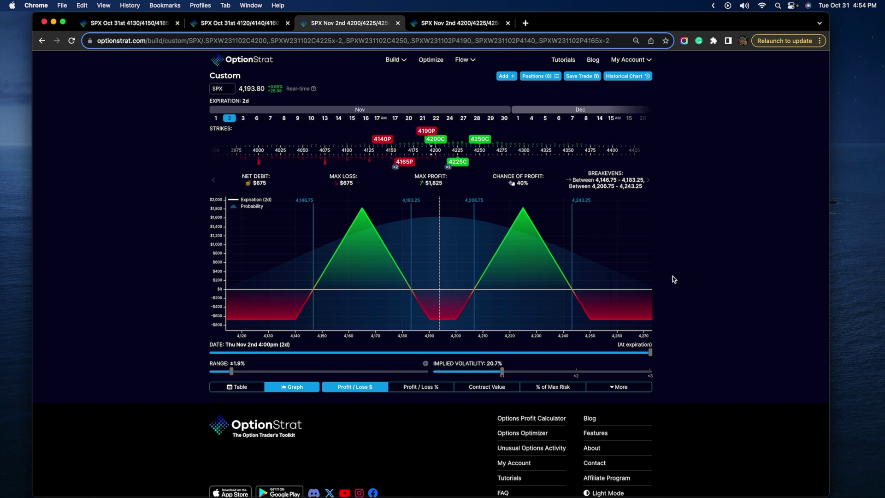
{"action": "mouse_move", "coordinate": [670, 286]}
{"action": "left_mouse_down"}
{"action": "mouse_move", "coordinate": [682, 237]}
{"action": "mouse_move", "coordinate": [763, 189]}
{"action": "mouse_move", "coordinate": [789, 286]}
{"action": "left_mouse_up"}
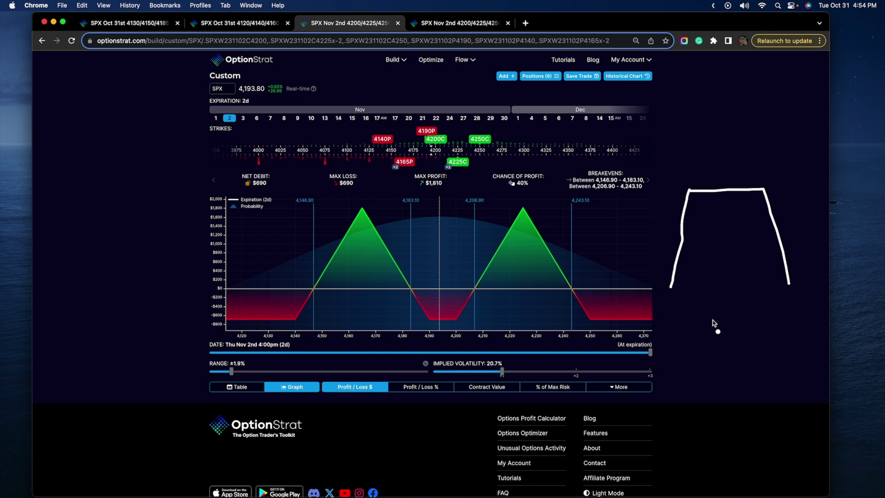
{"action": "key", "text": "Escape"}
Return to the SPY chart and mark the upward move on Tuesday's midday candles.
{"action": "key", "text": "ctrl+Right"}
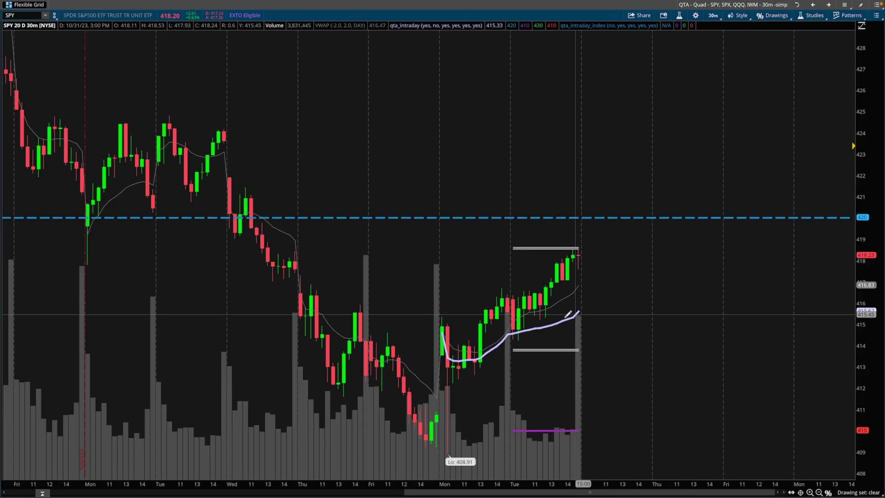
{"action": "key", "text": "ctrl+a"}
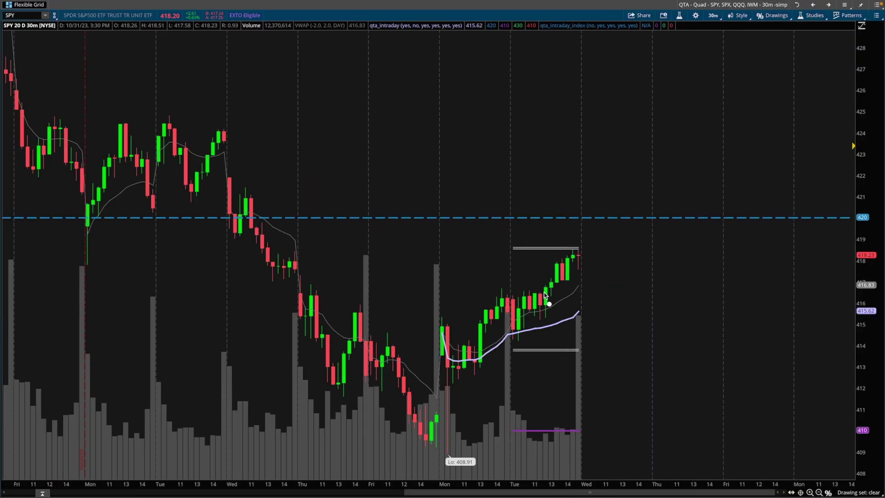
{"action": "left_click_drag", "start_coordinate": [544, 294], "coordinate": [555, 279]}
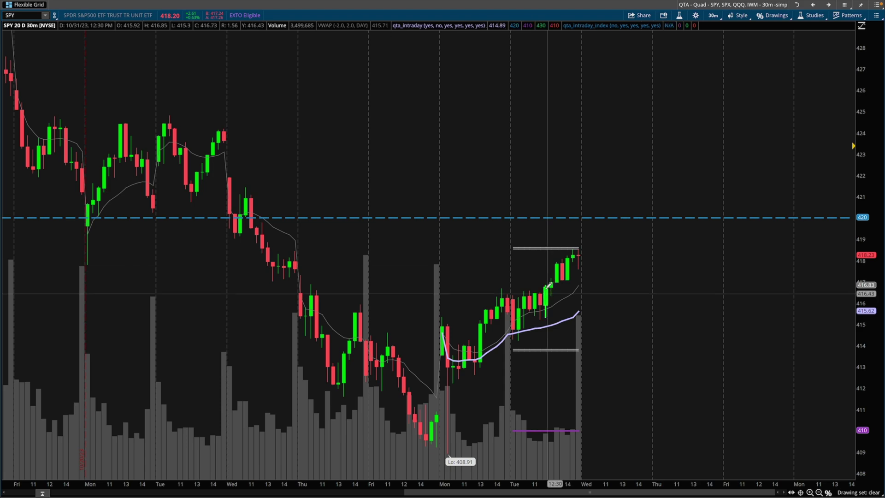
Switch to Discord and view the SPX Oct 31st Iron Condor screenshot and the Twin Flies screenshot before it in option-spreads.
{"action": "key", "text": "super+Tab"}
{"action": "key", "text": "ctrl+Right"}
{"action": "key", "text": "ctrl+Right"}
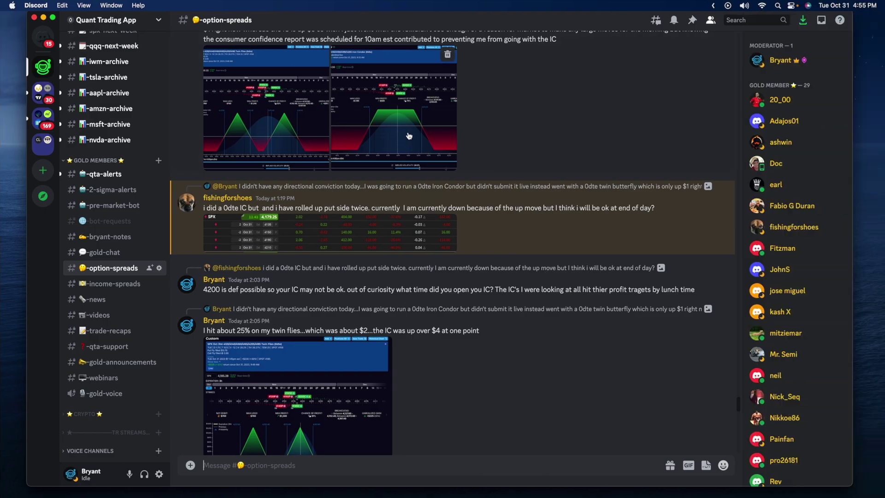
{"action": "left_click", "coordinate": [409, 135]}
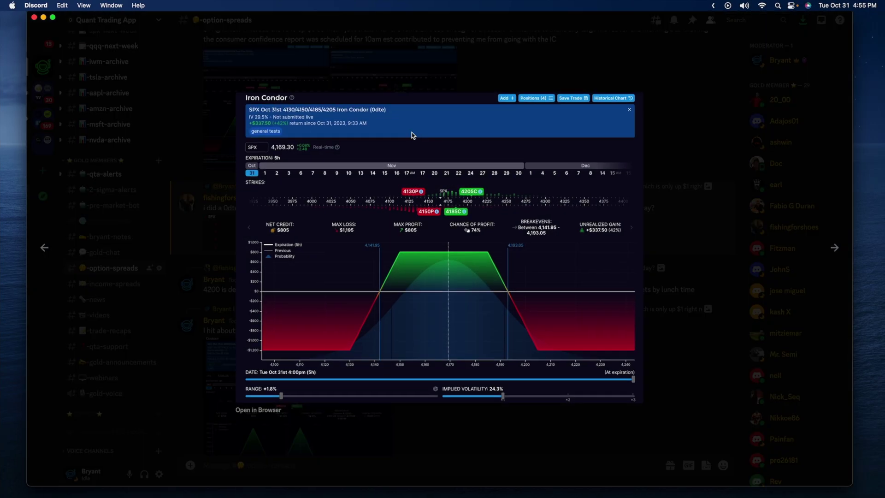
{"action": "left_click", "coordinate": [378, 57]}
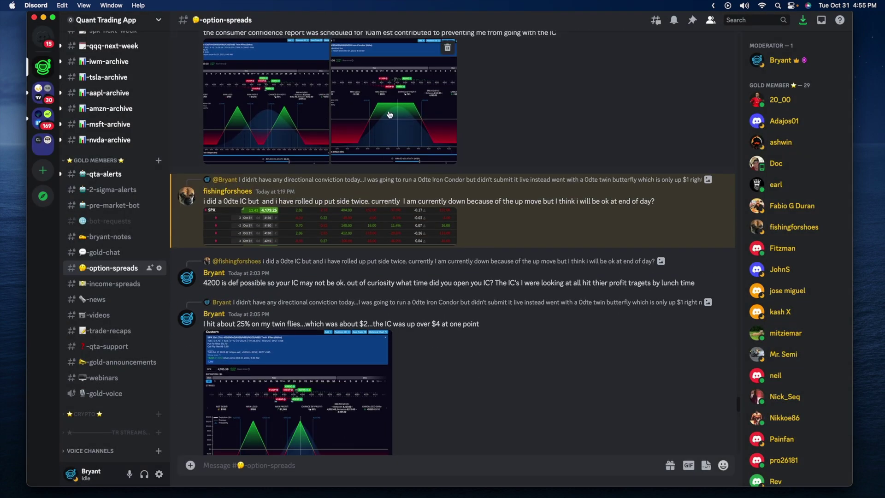
{"action": "left_click", "coordinate": [410, 127]}
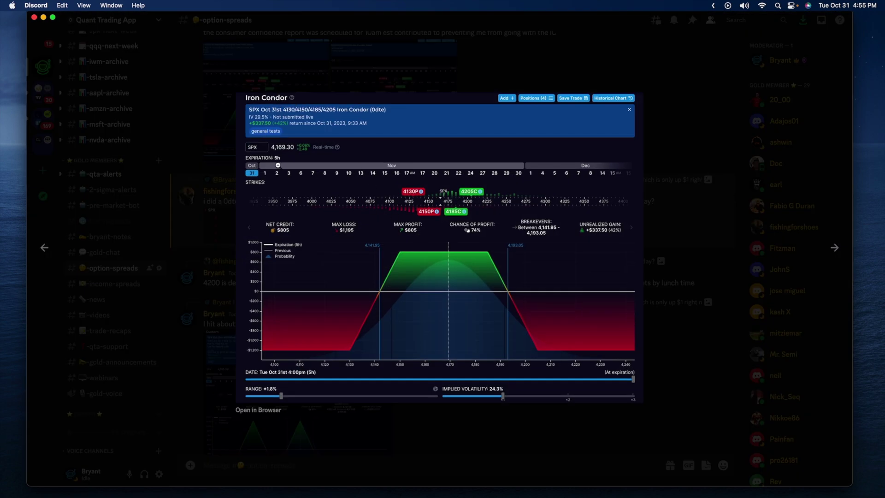
{"action": "left_click", "coordinate": [44, 249]}
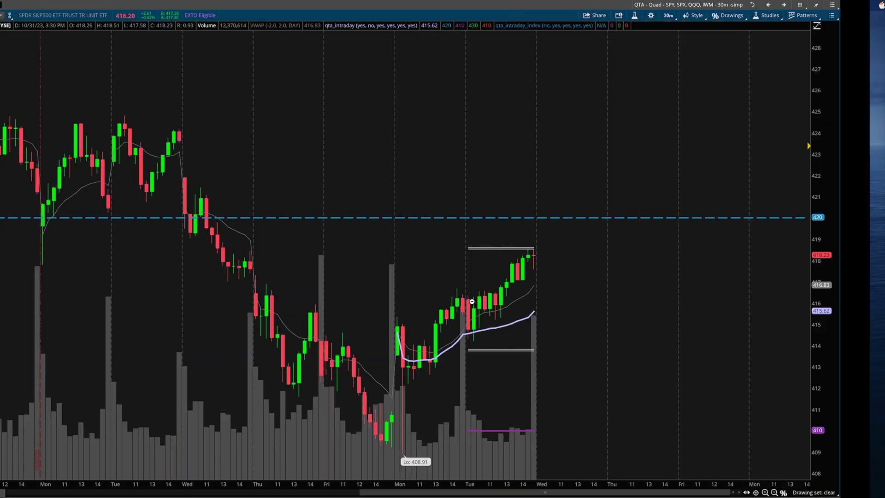
Return to the SPY chart, cross-mark Friday's closing low, draw an arrow up to Tuesday's candles, and clear the marks.
{"action": "scroll", "coordinate": [474, 296], "scroll_direction": "left", "scroll_amount": 5}
{"action": "left_click_drag", "start_coordinate": [393, 421], "coordinate": [437, 458]}
{"action": "left_click_drag", "start_coordinate": [431, 423], "coordinate": [390, 454]}
{"action": "mouse_move", "coordinate": [420, 441]}
{"action": "left_mouse_down"}
{"action": "mouse_move", "coordinate": [509, 355]}
{"action": "mouse_move", "coordinate": [534, 310]}
{"action": "mouse_move", "coordinate": [566, 328]}
{"action": "left_mouse_up"}
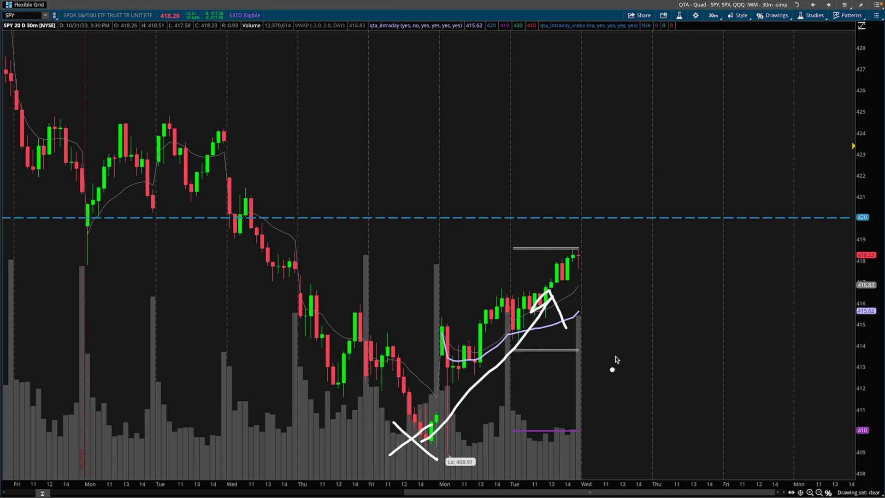
{"action": "key", "text": "Escape"}
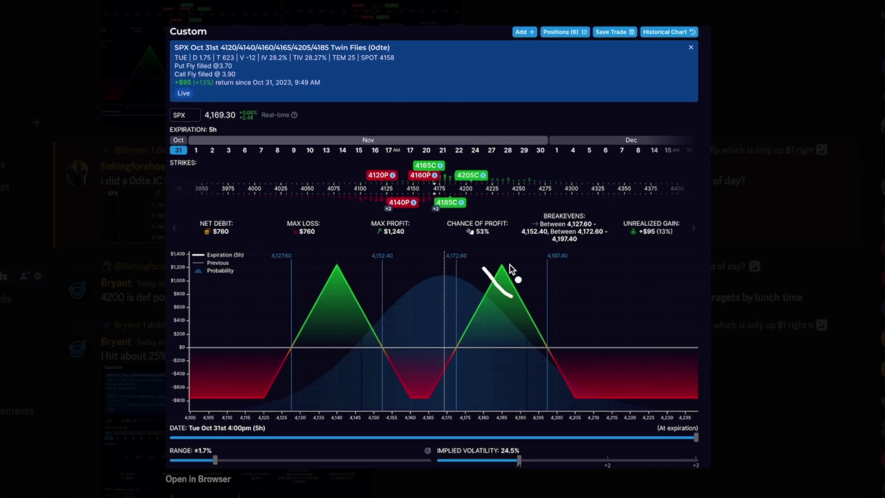
On the Twin Flies screenshot in Discord, cross-mark both profit tents, mark the 4160P and 4165C strikes, and clear the marks.
{"action": "left_click_drag", "start_coordinate": [510, 264], "coordinate": [483, 292]}
{"action": "left_click_drag", "start_coordinate": [329, 290], "coordinate": [359, 315]}
{"action": "left_click_drag", "start_coordinate": [366, 298], "coordinate": [306, 343]}
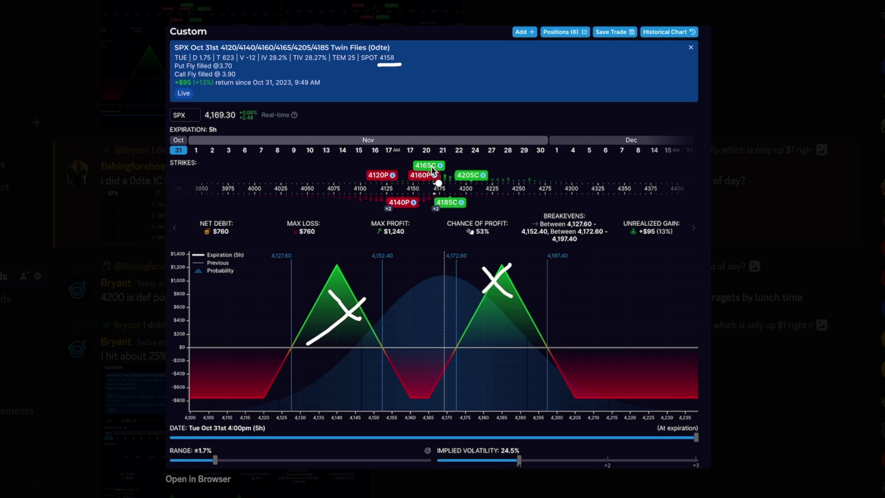
{"action": "mouse_move", "coordinate": [440, 193]}
{"action": "left_mouse_down"}
{"action": "mouse_move", "coordinate": [457, 202]}
{"action": "mouse_move", "coordinate": [399, 212]}
{"action": "left_mouse_up"}
{"action": "key", "text": "Escape"}
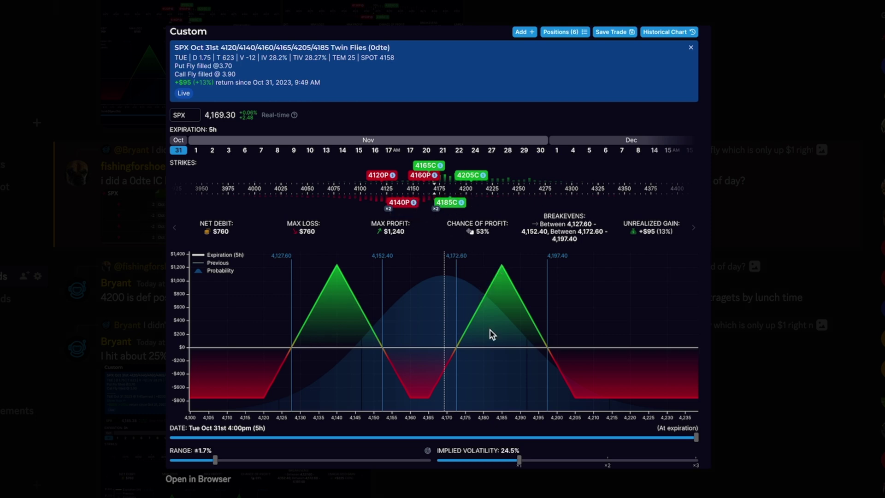
Circle the put-side and call-side profit tents on the Twin Flies payoff graph and clear the circles.
{"action": "left_click_drag", "start_coordinate": [510, 312], "coordinate": [508, 310]}
{"action": "left_click_drag", "start_coordinate": [352, 324], "coordinate": [330, 330]}
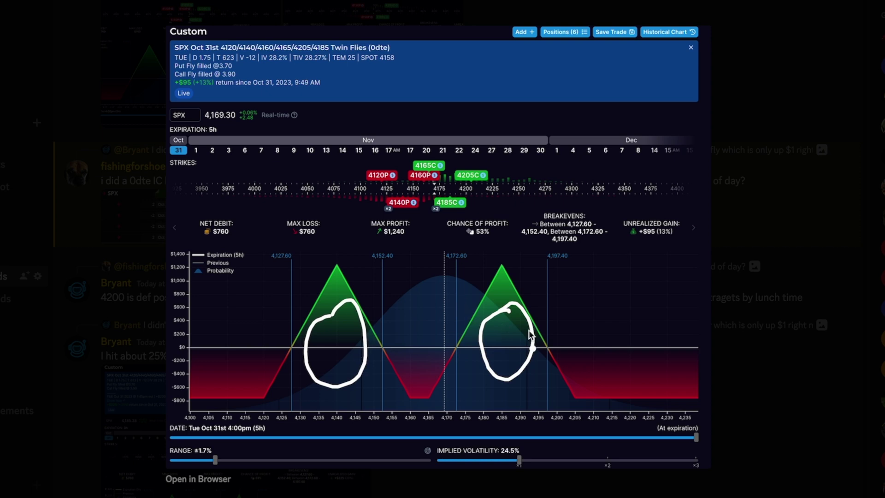
{"action": "key", "text": "Escape"}
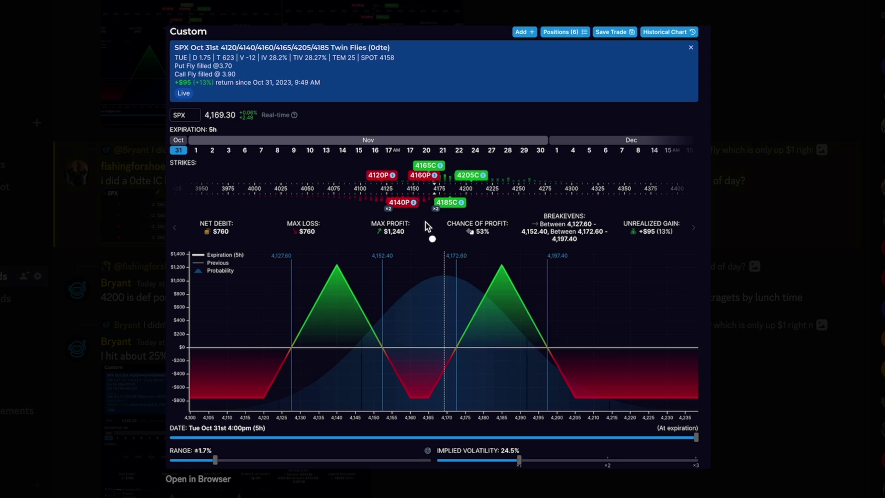
Draw a cross over the call-side tent's peak and another over the put-side tent of the Twin Flies graph.
{"action": "left_click_drag", "start_coordinate": [482, 267], "coordinate": [511, 296]}
{"action": "left_click_drag", "start_coordinate": [509, 264], "coordinate": [482, 291]}
{"action": "left_click_drag", "start_coordinate": [329, 291], "coordinate": [359, 319]}
{"action": "left_click_drag", "start_coordinate": [364, 298], "coordinate": [307, 343]}
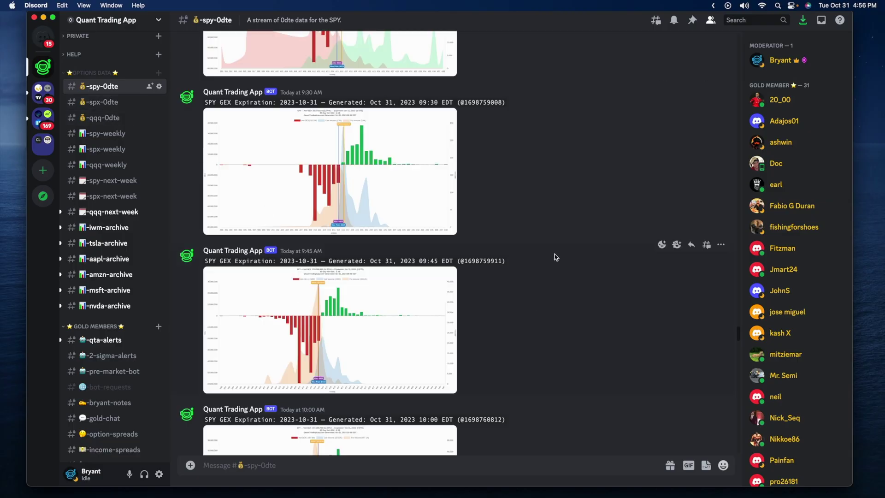
Return to the SPY chart, mark Tuesday's upper and lower horizontal range lines, and clear the marks.
{"action": "key", "text": "ctrl+Left"}
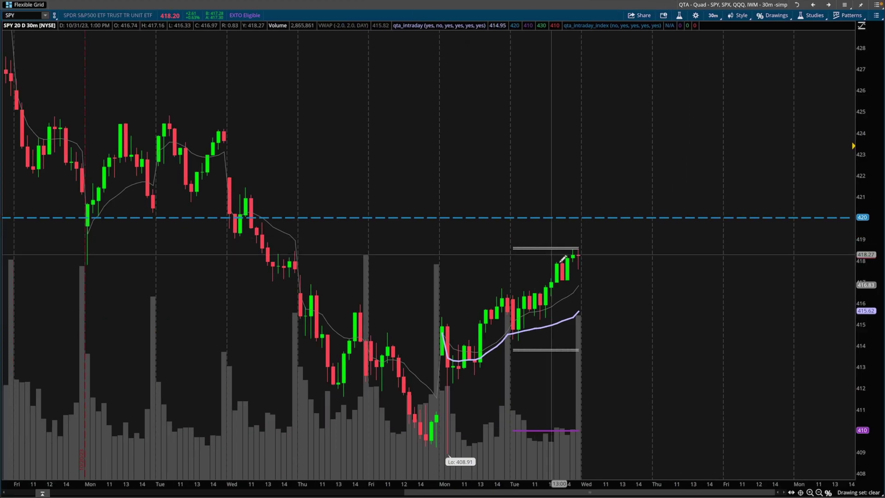
{"action": "left_click_drag", "start_coordinate": [533, 240], "coordinate": [553, 257]}
{"action": "left_click_drag", "start_coordinate": [550, 235], "coordinate": [523, 256]}
{"action": "mouse_move", "coordinate": [533, 338]}
{"action": "left_mouse_down"}
{"action": "mouse_move", "coordinate": [559, 372]}
{"action": "mouse_move", "coordinate": [523, 372]}
{"action": "left_mouse_up"}
{"action": "key", "text": "Escape"}
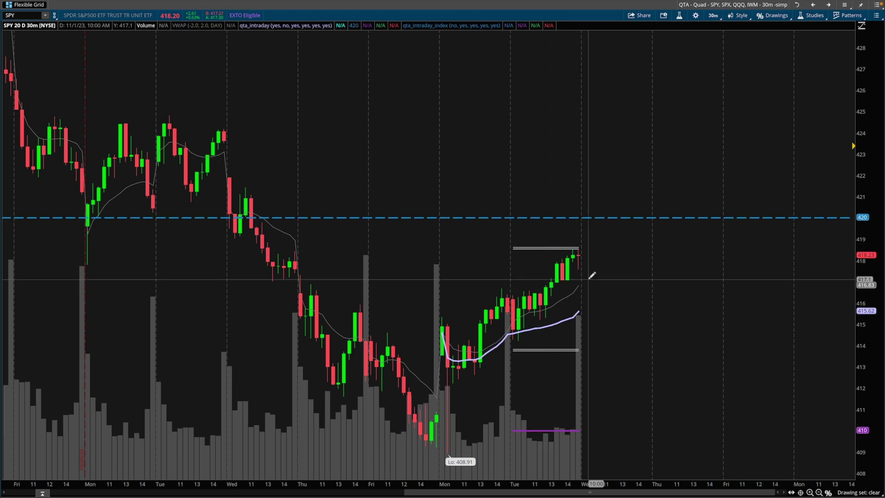
Switch to Discord, enlarge the 09:45 SPY GEX chart in the spy-0dte channel, and mark its heading.
{"action": "key", "text": "ctrl+Right"}
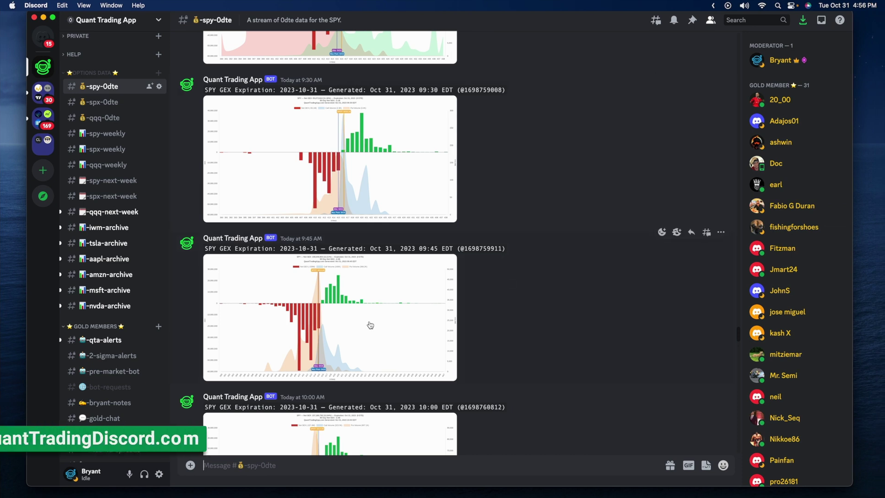
{"action": "left_click", "coordinate": [370, 306]}
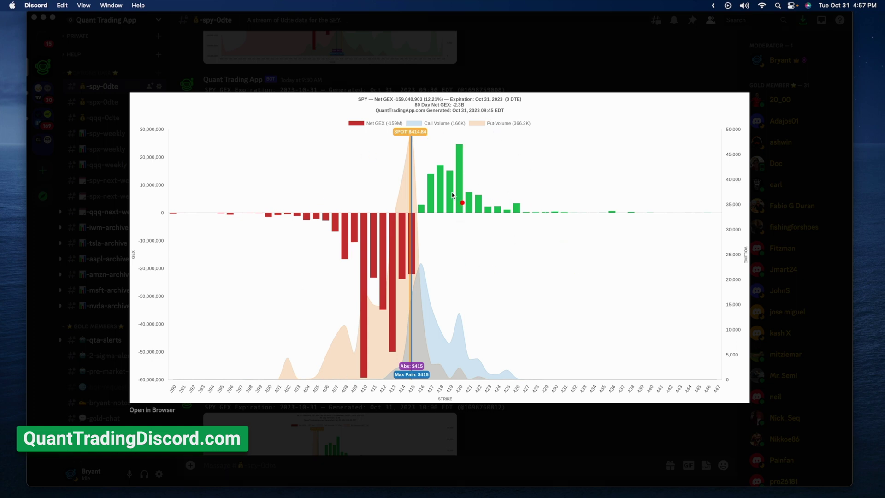
{"action": "left_click_drag", "start_coordinate": [511, 103], "coordinate": [535, 95]}
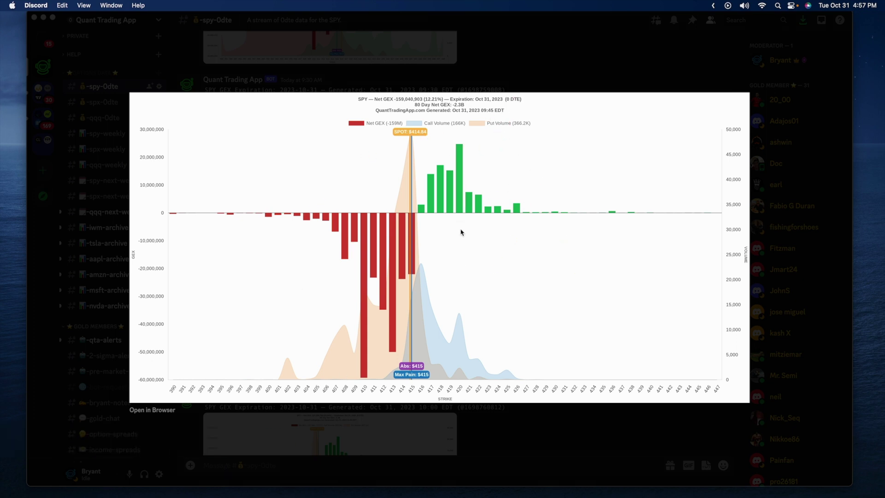
Cross-mark the tallest green GEX bar, circle the 420 and 410 strikes on the axis, and clear the marks.
{"action": "left_click_drag", "start_coordinate": [460, 216], "coordinate": [460, 239]}
{"action": "mouse_move", "coordinate": [465, 116]}
{"action": "left_mouse_down"}
{"action": "mouse_move", "coordinate": [452, 153]}
{"action": "mouse_move", "coordinate": [483, 154]}
{"action": "left_mouse_up"}
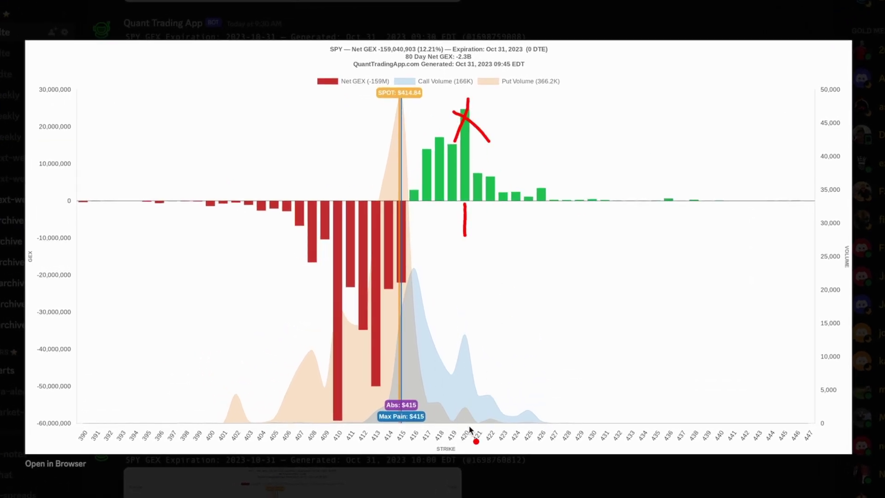
{"action": "mouse_move", "coordinate": [470, 426]}
{"action": "left_mouse_down"}
{"action": "mouse_move", "coordinate": [470, 456]}
{"action": "mouse_move", "coordinate": [474, 416]}
{"action": "left_mouse_up"}
{"action": "mouse_move", "coordinate": [339, 420]}
{"action": "left_mouse_down"}
{"action": "mouse_move", "coordinate": [339, 440]}
{"action": "mouse_move", "coordinate": [323, 443]}
{"action": "mouse_move", "coordinate": [327, 423]}
{"action": "mouse_move", "coordinate": [340, 419]}
{"action": "left_mouse_up"}
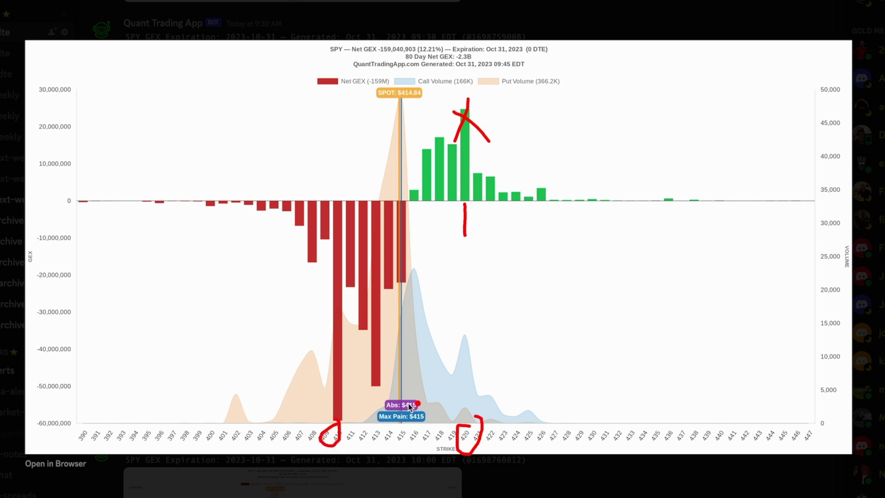
{"action": "key", "text": "e"}
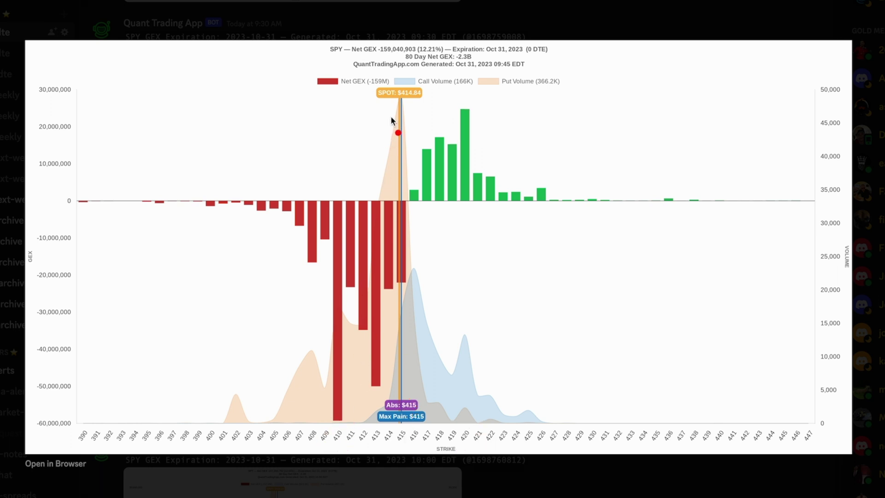
Mark the spot price line and the Abs and Max Pain labels at 415 on the GEX chart, and clear the marks.
{"action": "mouse_move", "coordinate": [391, 100]}
{"action": "left_mouse_down"}
{"action": "mouse_move", "coordinate": [426, 106]}
{"action": "mouse_move", "coordinate": [399, 110]}
{"action": "left_mouse_up"}
{"action": "mouse_move", "coordinate": [401, 389]}
{"action": "left_mouse_down"}
{"action": "mouse_move", "coordinate": [374, 417]}
{"action": "mouse_move", "coordinate": [387, 432]}
{"action": "mouse_move", "coordinate": [435, 427]}
{"action": "mouse_move", "coordinate": [395, 386]}
{"action": "mouse_move", "coordinate": [386, 397]}
{"action": "mouse_move", "coordinate": [412, 425]}
{"action": "mouse_move", "coordinate": [406, 405]}
{"action": "mouse_move", "coordinate": [388, 417]}
{"action": "left_mouse_up"}
{"action": "key", "text": "Delete"}
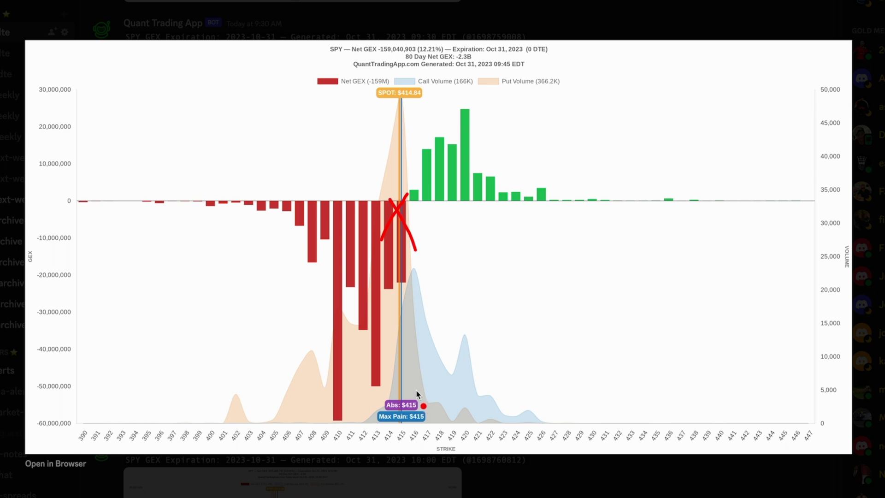
{"action": "left_click_drag", "start_coordinate": [415, 393], "coordinate": [438, 407]}
{"action": "key", "text": "e"}
Cross-mark the red GEX bars from 410 to 415 and the green bars from 417 to 420, and clear the marks.
{"action": "left_click_drag", "start_coordinate": [335, 199], "coordinate": [387, 244]}
{"action": "left_click", "coordinate": [401, 257]}
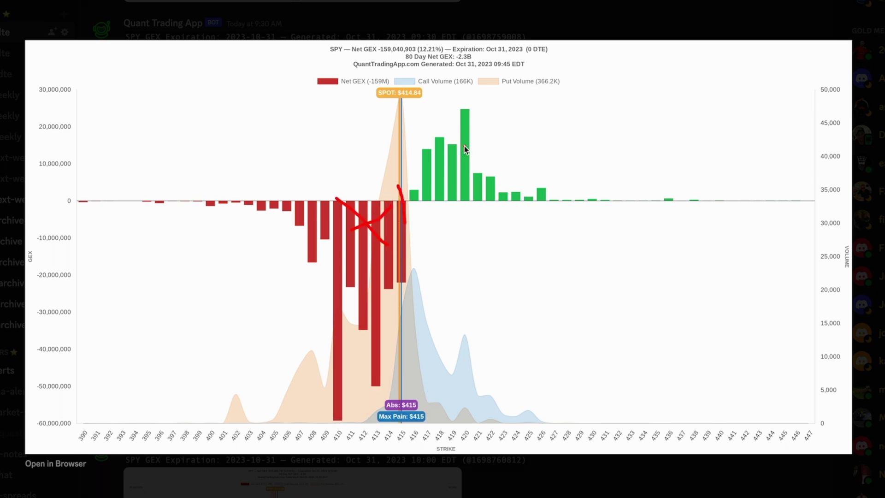
{"action": "left_click_drag", "start_coordinate": [457, 156], "coordinate": [429, 183]}
{"action": "left_click_drag", "start_coordinate": [425, 159], "coordinate": [470, 191]}
{"action": "key", "text": "e"}
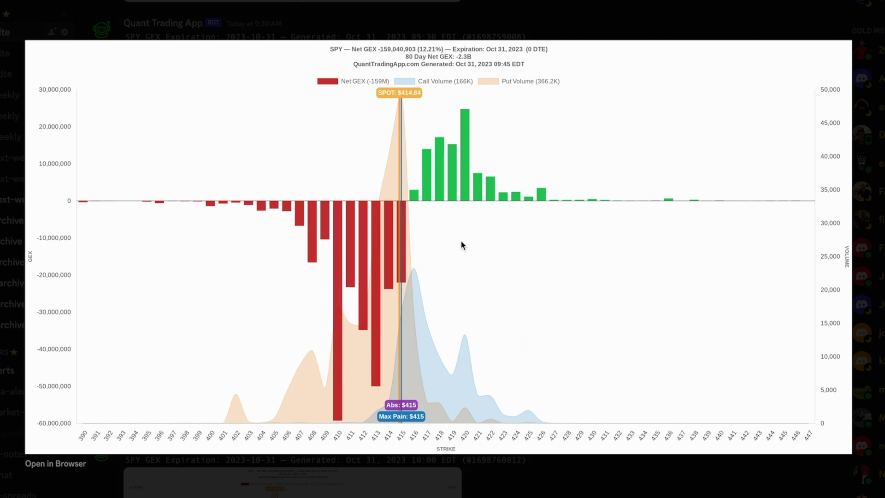
Mark the 415 area on the SPY GEX chart, then trace Monday's low to Tuesday's open on the SPY 30-minute chart and clear the marks.
{"action": "mouse_move", "coordinate": [412, 189]}
{"action": "left_mouse_down"}
{"action": "mouse_move", "coordinate": [396, 220]}
{"action": "mouse_move", "coordinate": [439, 227]}
{"action": "left_mouse_up"}
{"action": "key", "text": "Escape"}
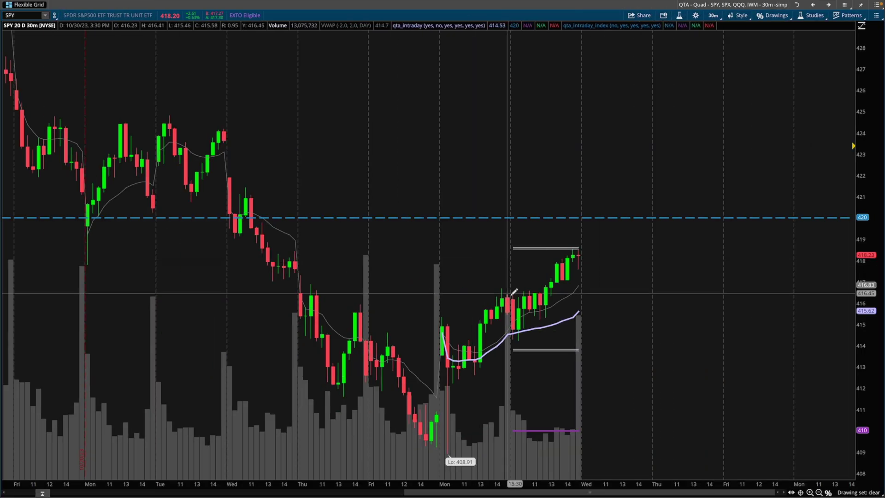
{"action": "mouse_move", "coordinate": [435, 418]}
{"action": "left_mouse_down"}
{"action": "mouse_move", "coordinate": [521, 323]}
{"action": "mouse_move", "coordinate": [530, 289]}
{"action": "left_mouse_up"}
{"action": "key", "text": "e"}
{"action": "key", "text": "Escape"}
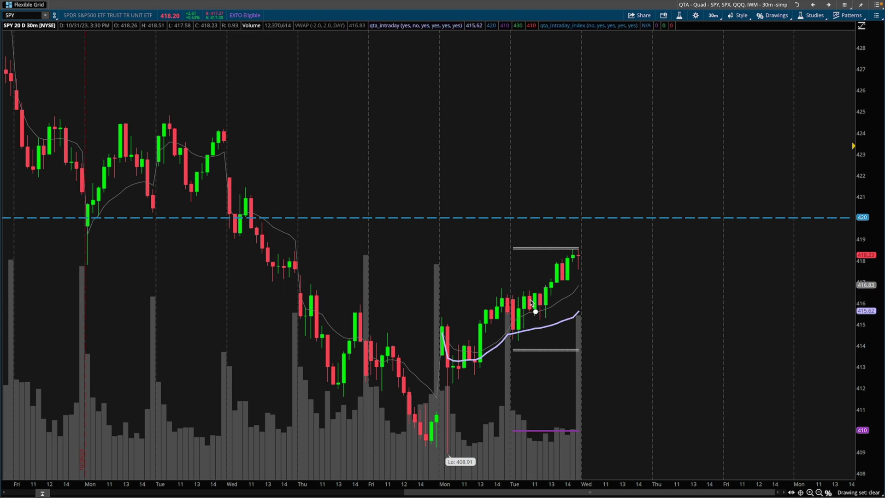
{"action": "mouse_move", "coordinate": [515, 287]}
{"action": "left_mouse_down"}
{"action": "mouse_move", "coordinate": [505, 295]}
{"action": "mouse_move", "coordinate": [552, 319]}
{"action": "mouse_move", "coordinate": [514, 288]}
{"action": "left_mouse_up"}
{"action": "key", "text": "e"}
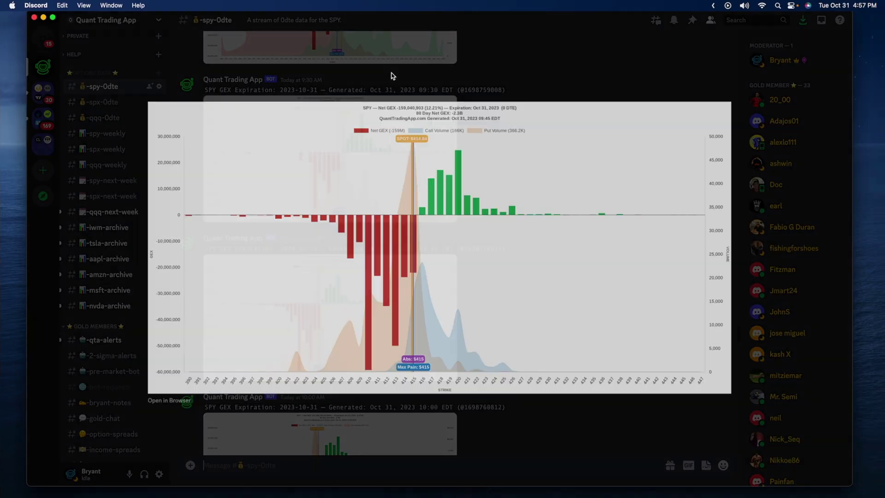
Close the SPY GEX picture in Discord and enlarge the 09:45 SPX GEX chart from the spx-0dte channel.
{"action": "left_click", "coordinate": [391, 73]}
{"action": "left_click", "coordinate": [111, 102]}
{"action": "left_click", "coordinate": [366, 252]}
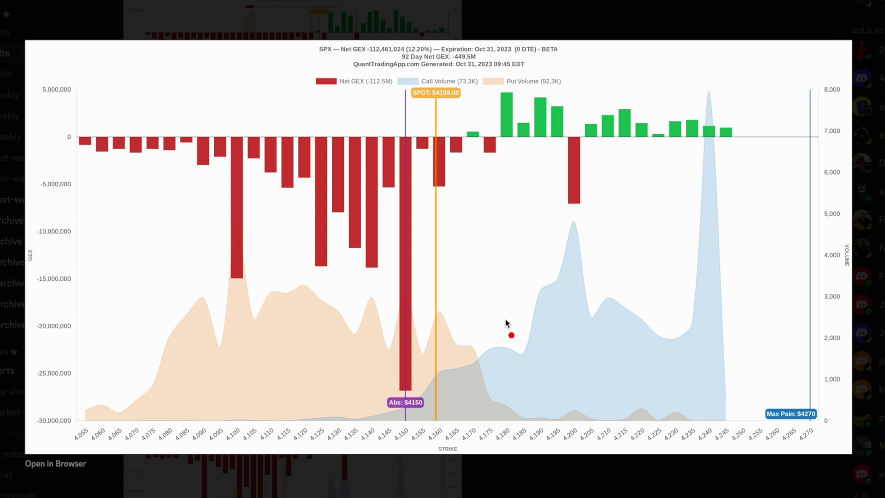
Handwrite a large 2 and X over the call volume area of the SPX GEX chart, with a stroke below the chart.
{"action": "mouse_move", "coordinate": [483, 287]}
{"action": "left_mouse_down"}
{"action": "mouse_move", "coordinate": [485, 369]}
{"action": "mouse_move", "coordinate": [555, 369]}
{"action": "left_mouse_up"}
{"action": "left_click_drag", "start_coordinate": [583, 323], "coordinate": [607, 354]}
{"action": "left_click_drag", "start_coordinate": [612, 318], "coordinate": [559, 400]}
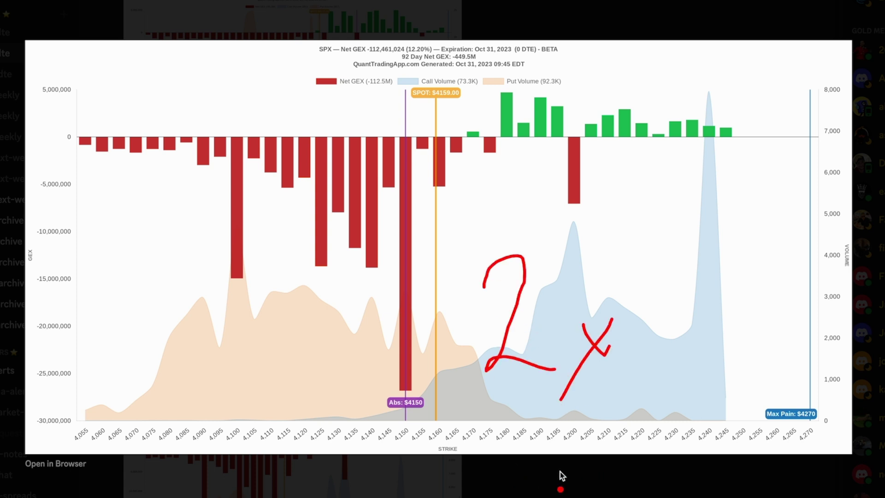
{"action": "left_click_drag", "start_coordinate": [564, 470], "coordinate": [490, 496]}
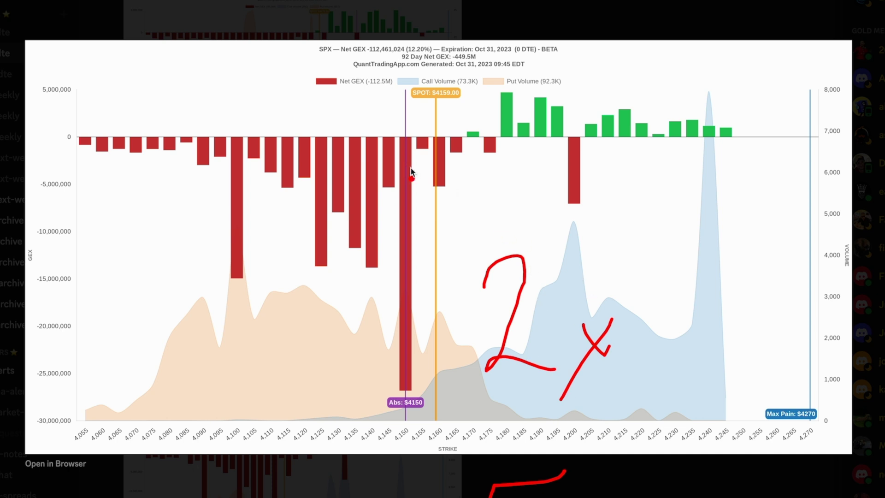
Replace the handwriting with short tick marks above the 4,155 to 4,170 strikes on the SPX GEX chart.
{"action": "left_click_drag", "start_coordinate": [418, 396], "coordinate": [418, 420]}
{"action": "mouse_move", "coordinate": [455, 390]}
{"action": "left_mouse_down"}
{"action": "mouse_move", "coordinate": [454, 413]}
{"action": "mouse_move", "coordinate": [433, 413]}
{"action": "left_mouse_up"}
{"action": "left_click_drag", "start_coordinate": [484, 398], "coordinate": [482, 415]}
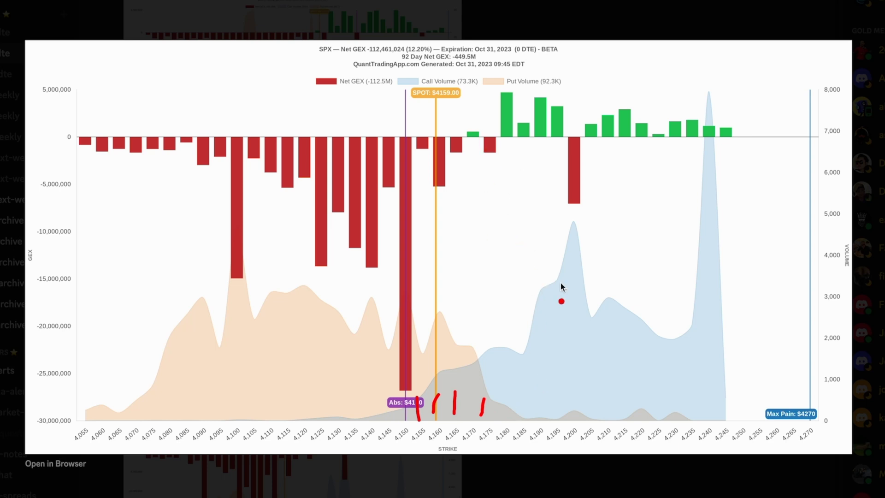
Handwrite the SPY strike examples 410, 410.50 and 411 over the call volume area of the SPX GEX chart.
{"action": "mouse_move", "coordinate": [555, 239]}
{"action": "left_mouse_down"}
{"action": "mouse_move", "coordinate": [577, 263]}
{"action": "mouse_move", "coordinate": [565, 303]}
{"action": "left_mouse_up"}
{"action": "left_click_drag", "start_coordinate": [629, 244], "coordinate": [627, 246]}
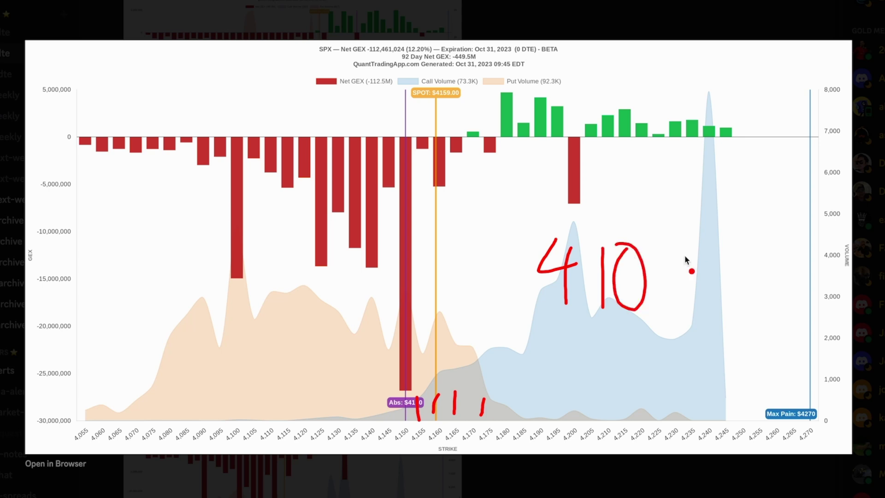
{"action": "left_click_drag", "start_coordinate": [681, 243], "coordinate": [721, 297]}
{"action": "left_click_drag", "start_coordinate": [759, 227], "coordinate": [758, 230]}
{"action": "left_click", "coordinate": [780, 276]}
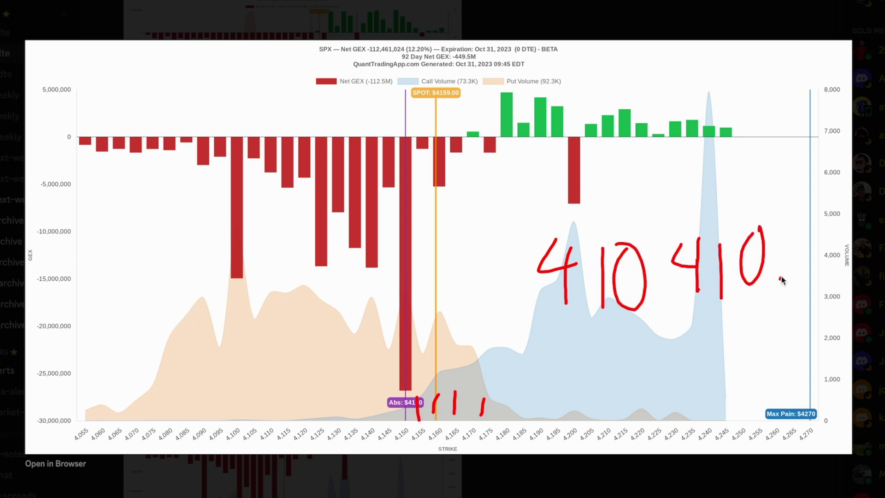
{"action": "mouse_move", "coordinate": [820, 222]}
{"action": "left_mouse_down"}
{"action": "mouse_move", "coordinate": [793, 253]}
{"action": "mouse_move", "coordinate": [791, 289]}
{"action": "left_mouse_up"}
{"action": "left_click_drag", "start_coordinate": [873, 233], "coordinate": [868, 213]}
{"action": "left_click_drag", "start_coordinate": [557, 352], "coordinate": [589, 364]}
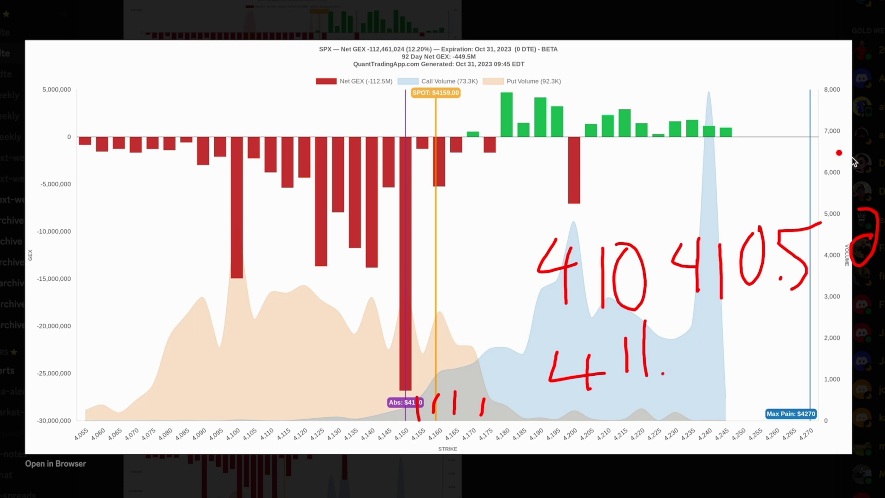
Draw a large loop around the SPX GEX bars and clear the marks.
{"action": "mouse_move", "coordinate": [525, 45]}
{"action": "left_mouse_down"}
{"action": "mouse_move", "coordinate": [485, 27]}
{"action": "mouse_move", "coordinate": [672, 161]}
{"action": "left_mouse_up"}
{"action": "left_click_drag", "start_coordinate": [443, 74], "coordinate": [677, 167]}
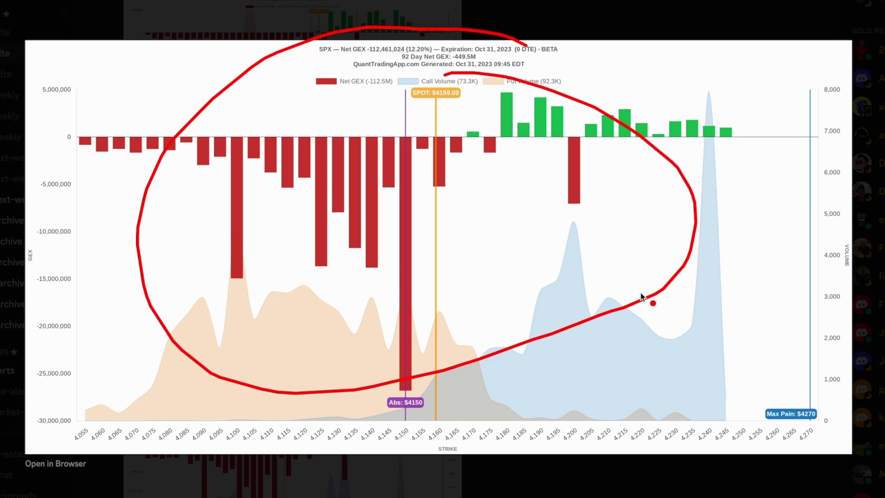
{"action": "key", "text": "Escape"}
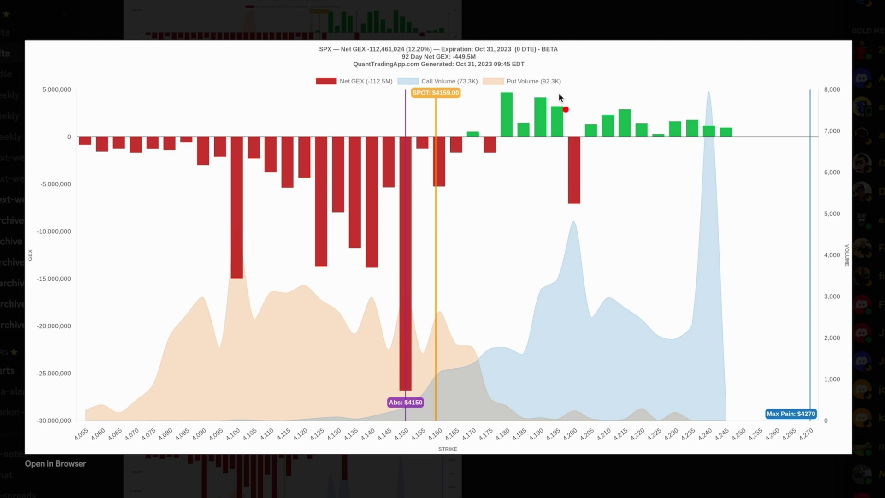
Circle the green GEX bars from 4,180 to 4,195 and the ends of the red bars from 4,125 to 4,140.
{"action": "left_click_drag", "start_coordinate": [559, 94], "coordinate": [496, 88]}
{"action": "mouse_move", "coordinate": [559, 129]}
{"action": "left_mouse_down"}
{"action": "mouse_move", "coordinate": [555, 109]}
{"action": "mouse_move", "coordinate": [557, 149]}
{"action": "mouse_move", "coordinate": [510, 82]}
{"action": "left_mouse_up"}
{"action": "key", "text": "e"}
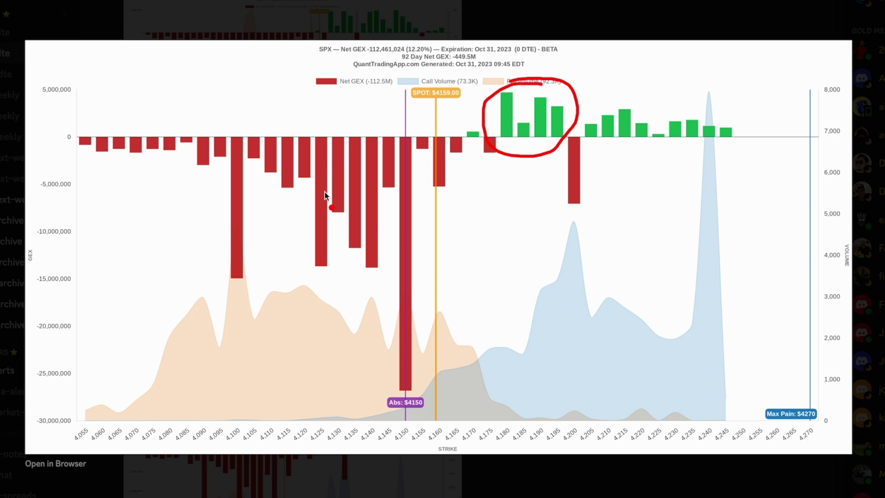
{"action": "mouse_move", "coordinate": [332, 220]}
{"action": "left_mouse_down"}
{"action": "mouse_move", "coordinate": [332, 272]}
{"action": "mouse_move", "coordinate": [378, 244]}
{"action": "left_mouse_up"}
{"action": "left_click_drag", "start_coordinate": [324, 215], "coordinate": [319, 248]}
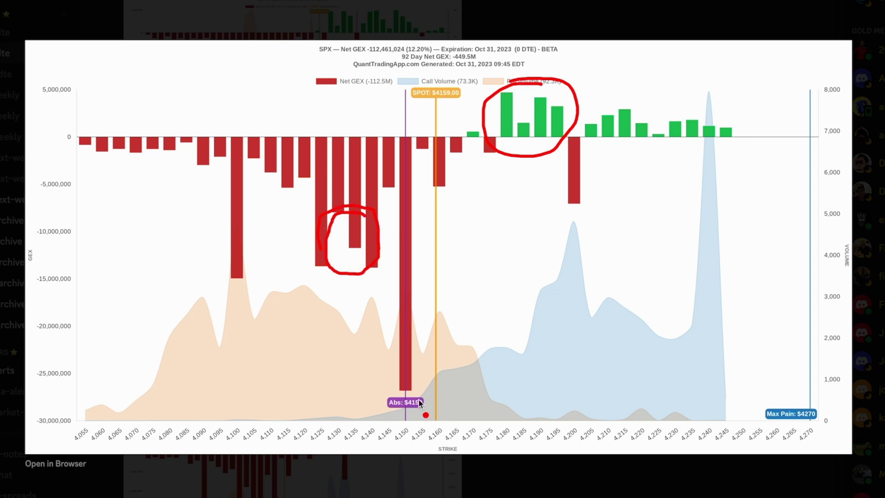
Box the Abs: $4150 label, cross-mark the 4,160 and 4,150 bars with an arrow from the circled red bars, and clear the marks.
{"action": "mouse_move", "coordinate": [422, 390]}
{"action": "left_mouse_down"}
{"action": "mouse_move", "coordinate": [380, 391]}
{"action": "mouse_move", "coordinate": [427, 392]}
{"action": "left_mouse_up"}
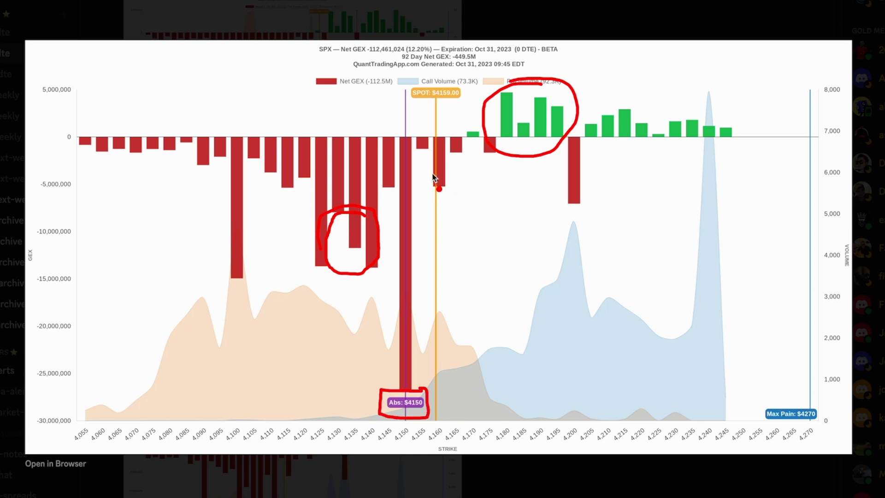
{"action": "left_click_drag", "start_coordinate": [445, 183], "coordinate": [418, 211]}
{"action": "mouse_move", "coordinate": [388, 391]}
{"action": "left_mouse_down"}
{"action": "mouse_move", "coordinate": [420, 417]}
{"action": "mouse_move", "coordinate": [426, 393]}
{"action": "left_mouse_up"}
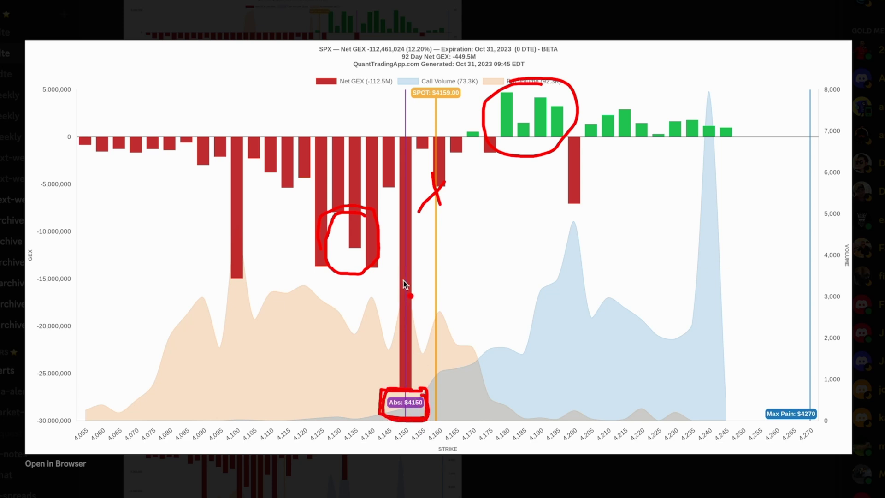
{"action": "mouse_move", "coordinate": [396, 277]}
{"action": "left_mouse_down"}
{"action": "mouse_move", "coordinate": [405, 288]}
{"action": "mouse_move", "coordinate": [370, 268]}
{"action": "mouse_move", "coordinate": [371, 244]}
{"action": "mouse_move", "coordinate": [351, 215]}
{"action": "mouse_move", "coordinate": [377, 260]}
{"action": "mouse_move", "coordinate": [360, 206]}
{"action": "left_mouse_up"}
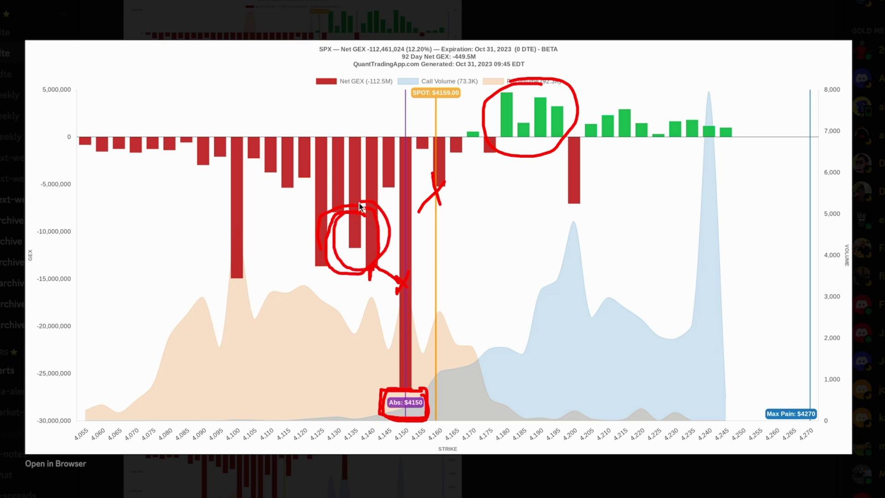
{"action": "key", "text": "Escape"}
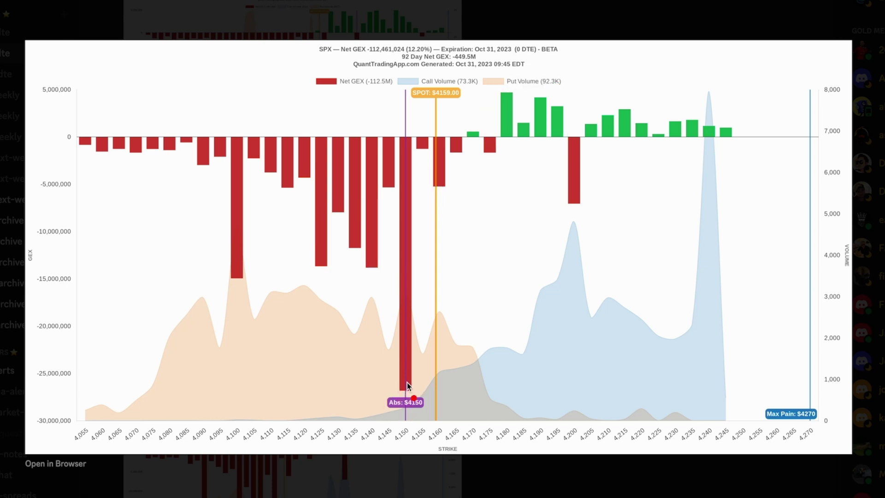
Cross-mark the 4,150 bar and the spot line, draw an arrow from the 4,140 bar to 4,150, and clear the marks.
{"action": "left_click_drag", "start_coordinate": [407, 377], "coordinate": [402, 400]}
{"action": "mouse_move", "coordinate": [390, 300]}
{"action": "left_mouse_down"}
{"action": "mouse_move", "coordinate": [412, 325]}
{"action": "mouse_move", "coordinate": [389, 338]}
{"action": "mouse_move", "coordinate": [420, 349]}
{"action": "left_mouse_up"}
{"action": "left_click_drag", "start_coordinate": [425, 295], "coordinate": [379, 342]}
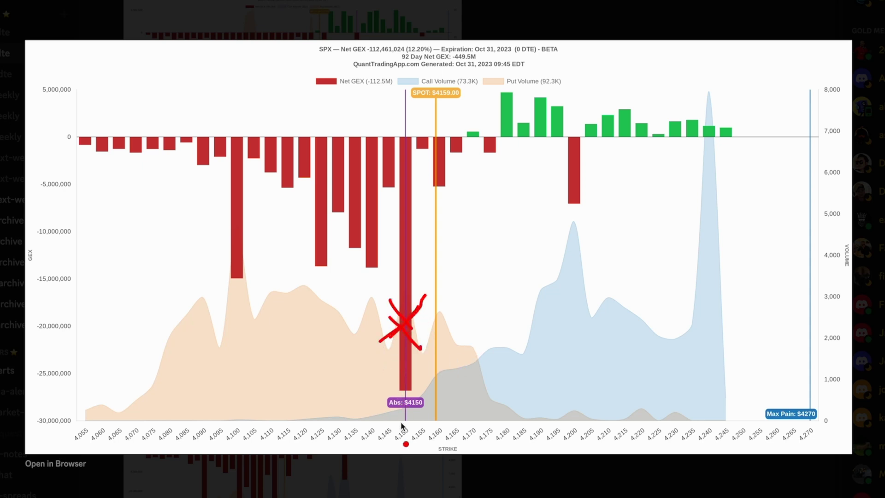
{"action": "mouse_move", "coordinate": [413, 384]}
{"action": "left_mouse_down"}
{"action": "mouse_move", "coordinate": [385, 389]}
{"action": "mouse_move", "coordinate": [397, 356]}
{"action": "left_mouse_up"}
{"action": "mouse_move", "coordinate": [433, 203]}
{"action": "left_mouse_down"}
{"action": "mouse_move", "coordinate": [444, 224]}
{"action": "mouse_move", "coordinate": [426, 238]}
{"action": "left_mouse_up"}
{"action": "mouse_move", "coordinate": [400, 379]}
{"action": "left_mouse_down"}
{"action": "mouse_move", "coordinate": [414, 392]}
{"action": "mouse_move", "coordinate": [397, 393]}
{"action": "left_mouse_up"}
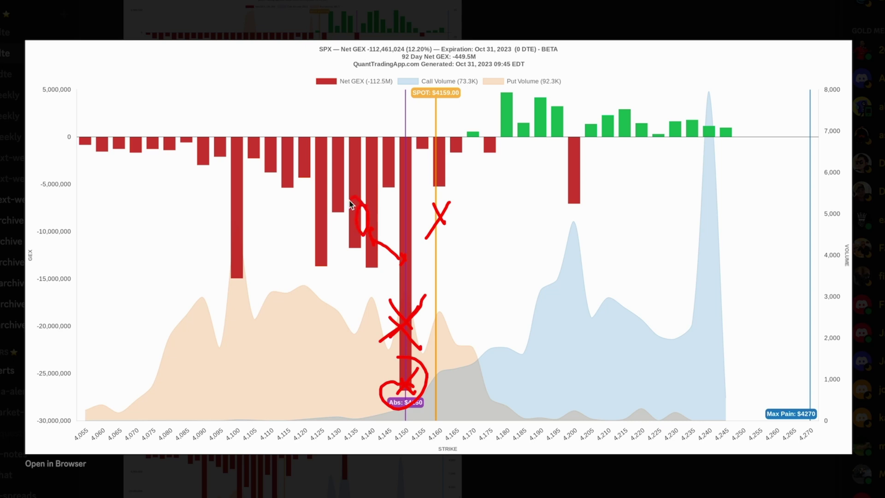
{"action": "mouse_move", "coordinate": [350, 200]}
{"action": "left_mouse_down"}
{"action": "mouse_move", "coordinate": [368, 233]}
{"action": "mouse_move", "coordinate": [370, 223]}
{"action": "left_mouse_up"}
{"action": "key", "text": "e"}
Mark the red GEX bars at 4,135 and 4,140 and clear the marks.
{"action": "mouse_move", "coordinate": [361, 154]}
{"action": "left_mouse_down"}
{"action": "mouse_move", "coordinate": [363, 219]}
{"action": "mouse_move", "coordinate": [379, 229]}
{"action": "left_mouse_up"}
{"action": "left_click_drag", "start_coordinate": [361, 240], "coordinate": [371, 238]}
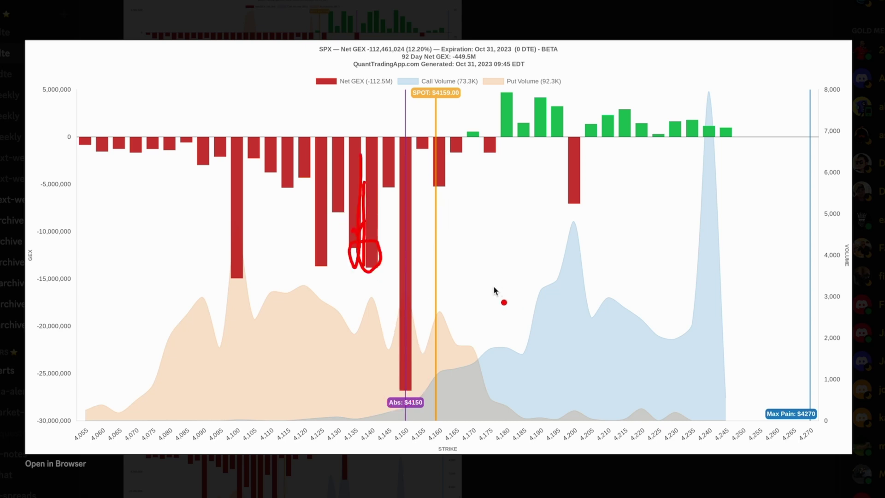
{"action": "key", "text": "e"}
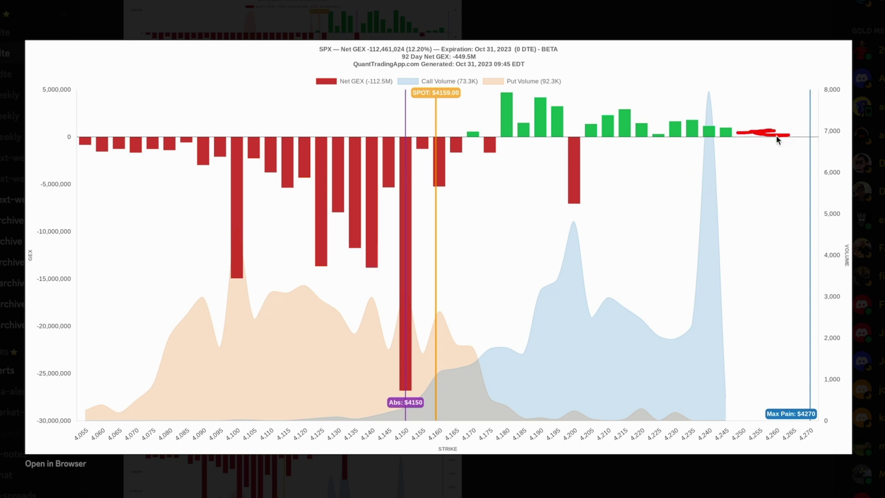
Sketch a bar at the Max Pain $4270 line with an arrow from the 4,245 green bar, and clear the marks.
{"action": "mouse_move", "coordinate": [806, 141]}
{"action": "left_mouse_down"}
{"action": "mouse_move", "coordinate": [806, 92]}
{"action": "mouse_move", "coordinate": [811, 136]}
{"action": "left_mouse_up"}
{"action": "mouse_move", "coordinate": [723, 123]}
{"action": "left_mouse_down"}
{"action": "mouse_move", "coordinate": [733, 137]}
{"action": "mouse_move", "coordinate": [715, 141]}
{"action": "mouse_move", "coordinate": [761, 123]}
{"action": "mouse_move", "coordinate": [803, 120]}
{"action": "mouse_move", "coordinate": [792, 130]}
{"action": "left_mouse_up"}
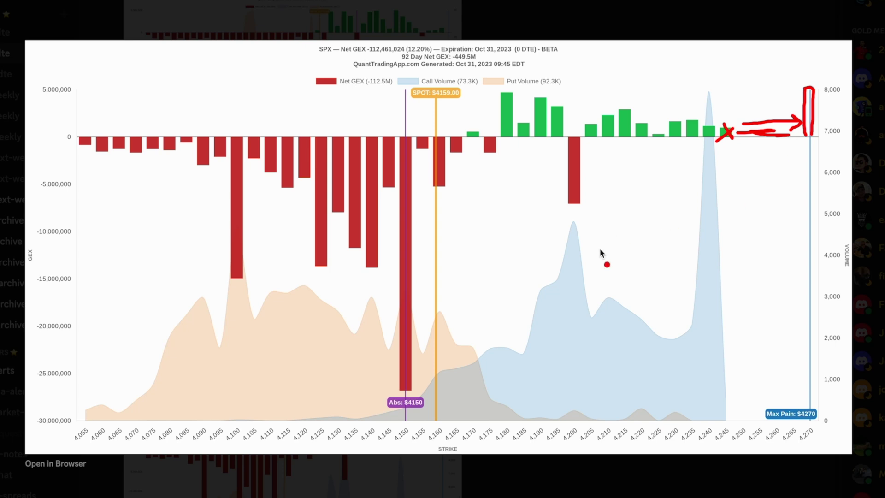
{"action": "key", "text": "Escape"}
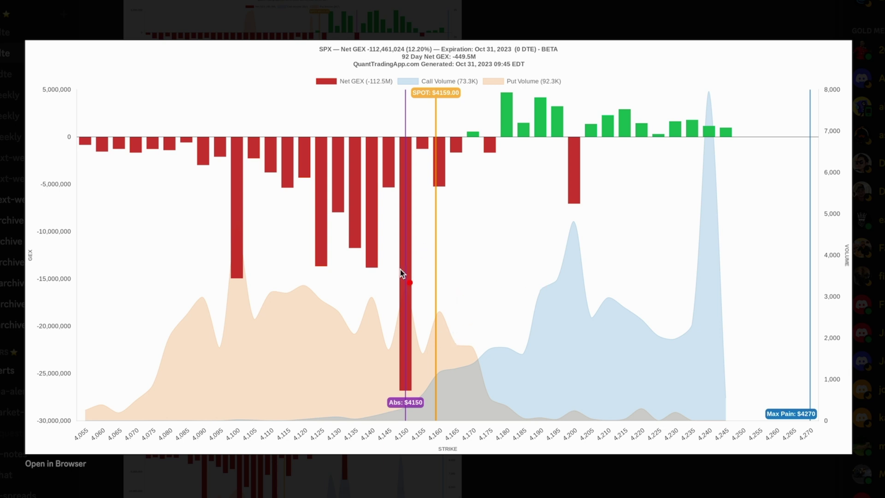
Mark the short red bars near 4,105 and the zero line from about 4,160 to 4,173 on the SPX GEX chart.
{"action": "left_click_drag", "start_coordinate": [252, 140], "coordinate": [276, 170]}
{"action": "left_click_drag", "start_coordinate": [263, 144], "coordinate": [267, 156]}
{"action": "left_click_drag", "start_coordinate": [440, 141], "coordinate": [484, 137]}
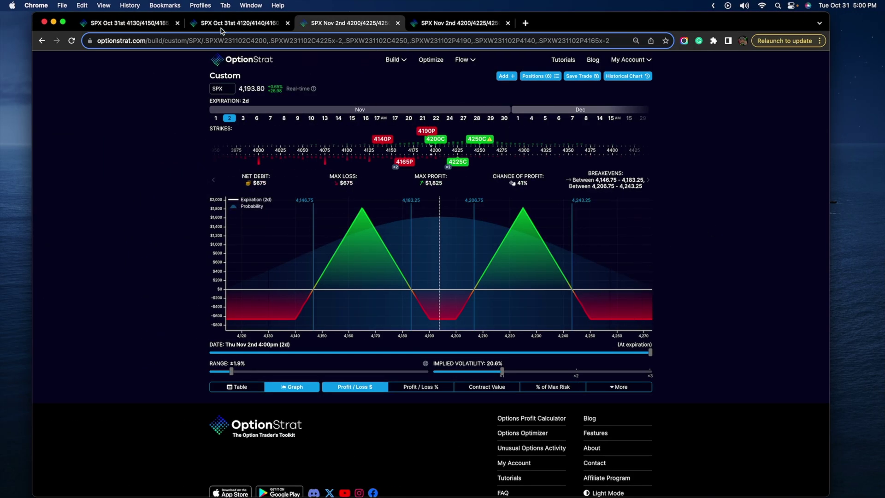
Open the SPX Oct 31st Twin Flies trade in OptionStrat and mark the call butterfly's 4,172.60 and 4,197.40 breakevens on the payoff graph.
{"action": "left_click", "coordinate": [218, 27]}
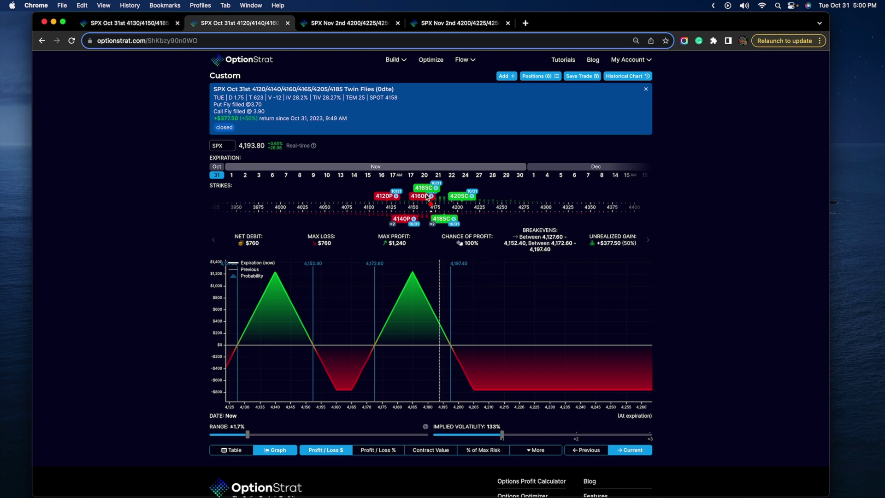
{"action": "left_click_drag", "start_coordinate": [372, 327], "coordinate": [373, 361]}
{"action": "left_click_drag", "start_coordinate": [366, 269], "coordinate": [381, 266]}
{"action": "left_click_drag", "start_coordinate": [447, 313], "coordinate": [445, 353]}
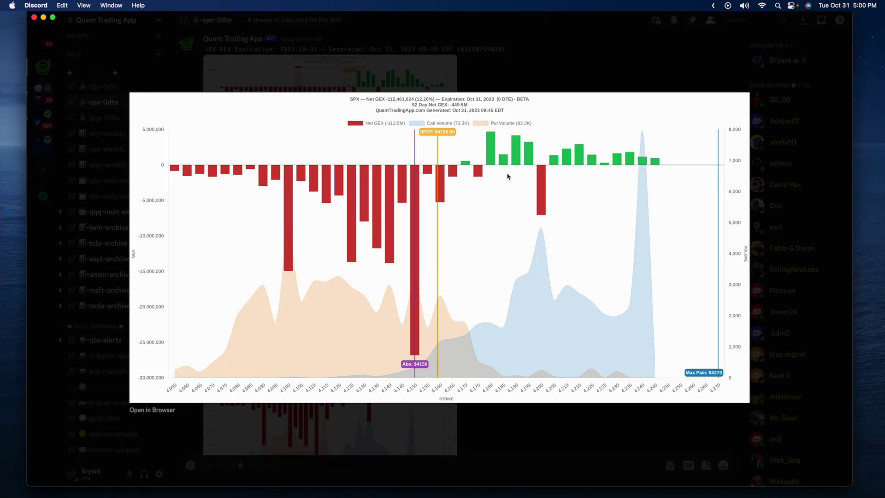
On Discord's SPX GEX chart, draw vertical lines at about 4,173 and 4,196, mark the green bars between them, and clear the marks.
{"action": "left_click", "coordinate": [488, 175]}
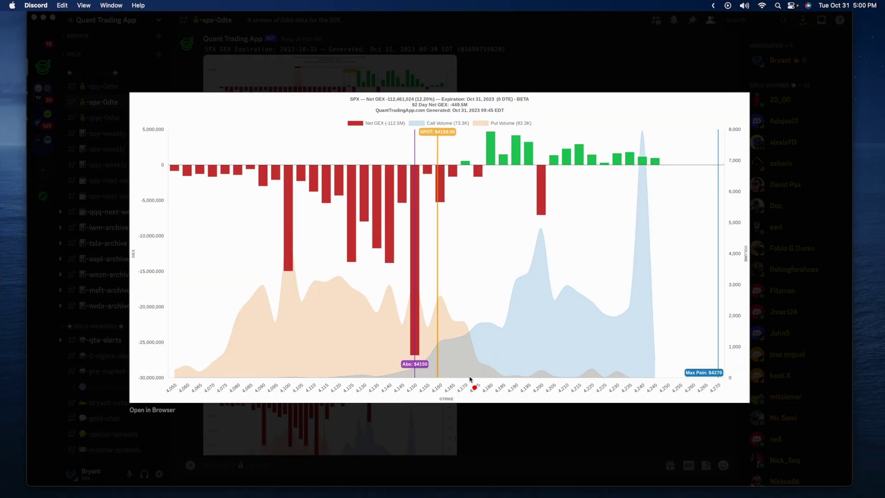
{"action": "left_click_drag", "start_coordinate": [473, 379], "coordinate": [463, 171]}
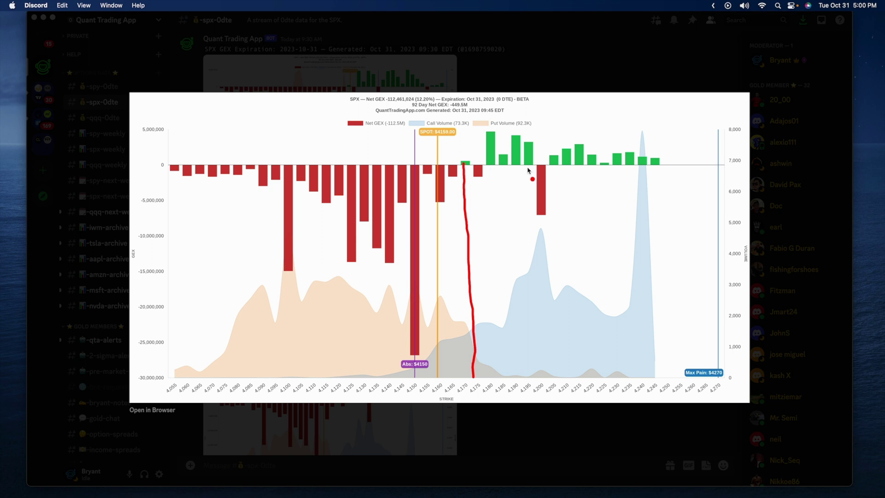
{"action": "left_click_drag", "start_coordinate": [528, 167], "coordinate": [532, 380]}
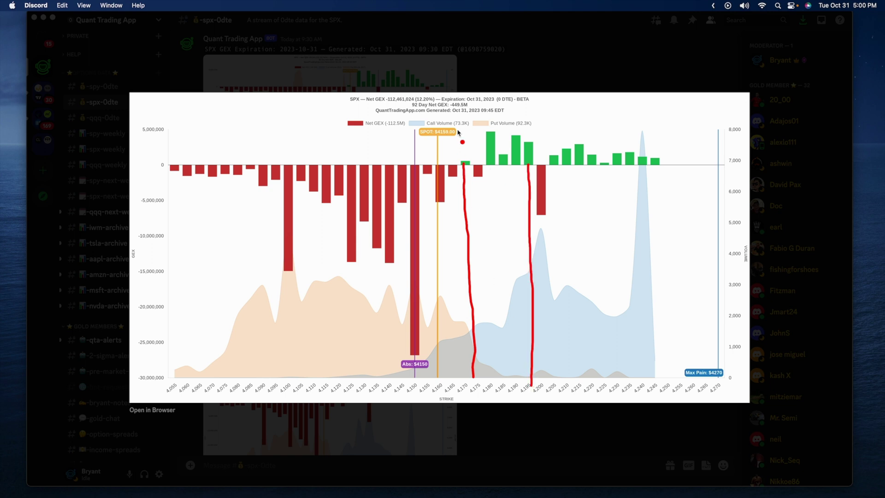
{"action": "left_click_drag", "start_coordinate": [463, 163], "coordinate": [478, 176]}
{"action": "mouse_move", "coordinate": [521, 131]}
{"action": "left_mouse_down"}
{"action": "mouse_move", "coordinate": [487, 131]}
{"action": "mouse_move", "coordinate": [482, 162]}
{"action": "mouse_move", "coordinate": [526, 160]}
{"action": "left_mouse_up"}
{"action": "key", "text": "Escape"}
Return to the Twin Flies payoff graph in OptionStrat and widen its price range to ±2.4%.
{"action": "key", "text": "ctrl+Left"}
{"action": "key", "text": "ctrl+Left"}
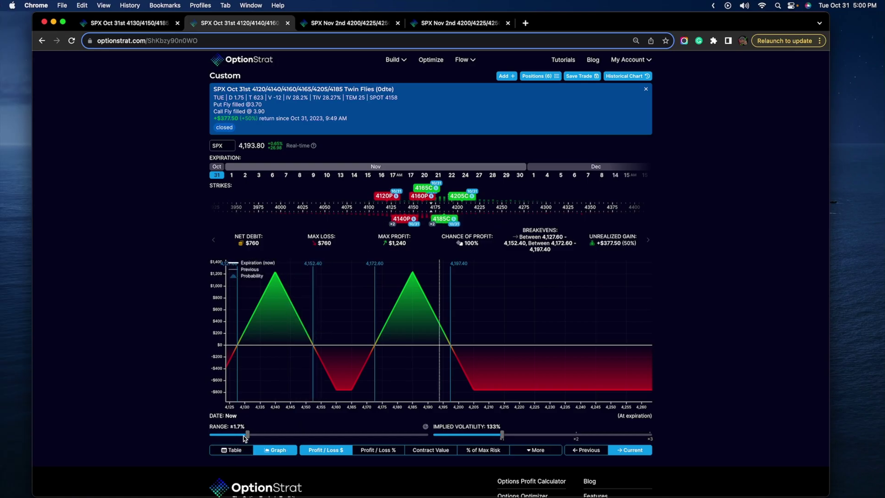
{"action": "left_click_drag", "start_coordinate": [246, 436], "coordinate": [285, 436]}
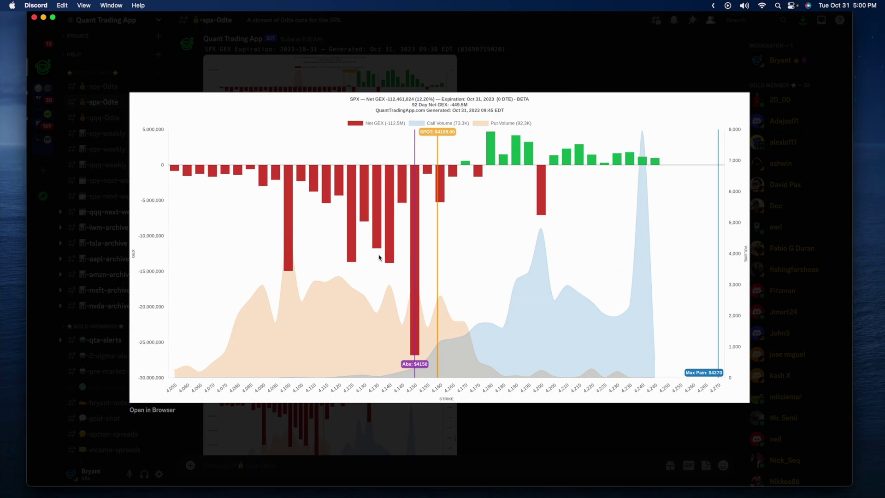
On Discord's SPX GEX chart, draw lines at about 4,128 and 4,148, mark the red bars between them, and clear the marks.
{"action": "key", "text": "ctrl+a"}
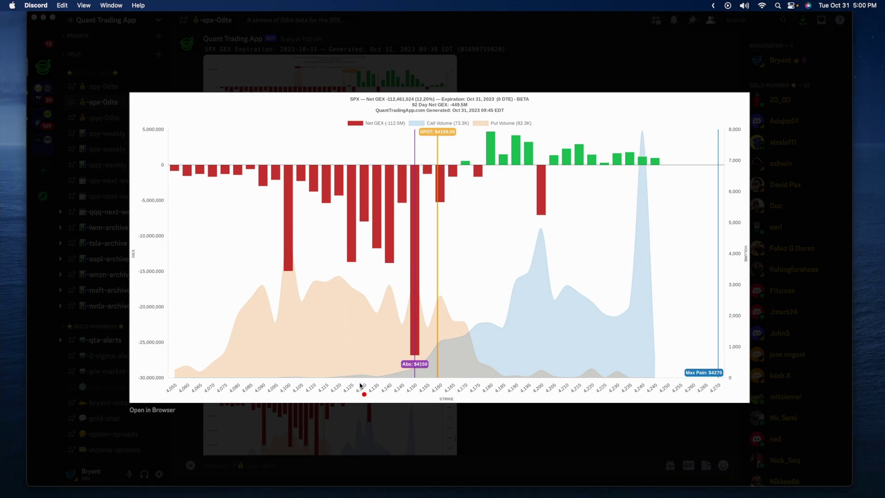
{"action": "left_click_drag", "start_coordinate": [361, 384], "coordinate": [362, 215]}
{"action": "left_click", "coordinate": [401, 380]}
{"action": "mouse_move", "coordinate": [409, 381]}
{"action": "left_mouse_down"}
{"action": "mouse_move", "coordinate": [411, 228]}
{"action": "mouse_move", "coordinate": [378, 299]}
{"action": "left_mouse_up"}
{"action": "left_click_drag", "start_coordinate": [370, 215], "coordinate": [394, 272]}
{"action": "mouse_move", "coordinate": [476, 152]}
{"action": "left_mouse_down"}
{"action": "mouse_move", "coordinate": [516, 179]}
{"action": "mouse_move", "coordinate": [483, 178]}
{"action": "mouse_move", "coordinate": [481, 163]}
{"action": "mouse_move", "coordinate": [435, 157]}
{"action": "left_mouse_up"}
{"action": "key", "text": "Escape"}
Switch back to OptionStrat and open the SPX Nov 2nd 4200/4225/4250 long call butterfly.
{"action": "key", "text": "ctrl+Left"}
{"action": "key", "text": "ctrl+Left"}
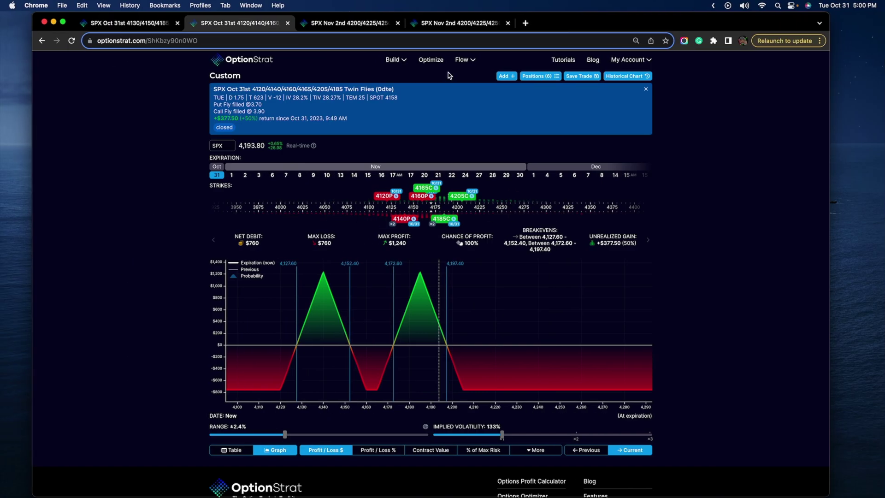
{"action": "left_click", "coordinate": [436, 23]}
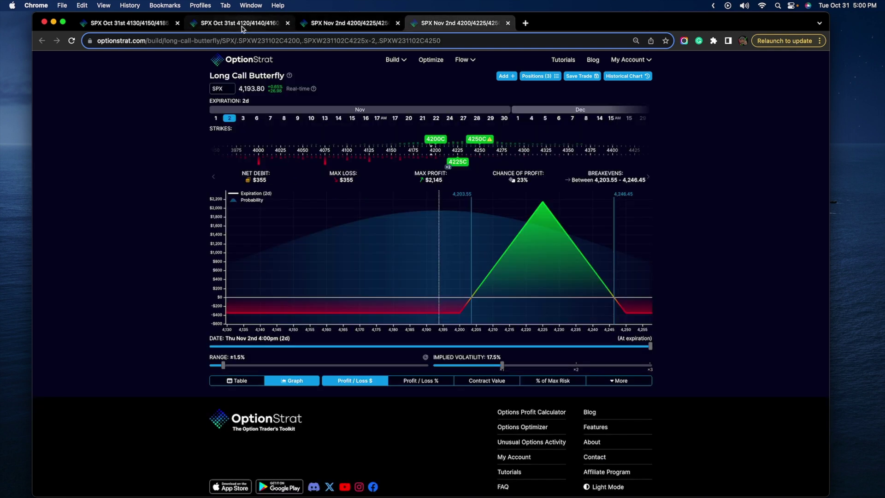
Open the SPX Nov 2nd twin butterfly position and set its evaluation date to Wed Nov 1st 12:21pm.
{"action": "left_click", "coordinate": [271, 23]}
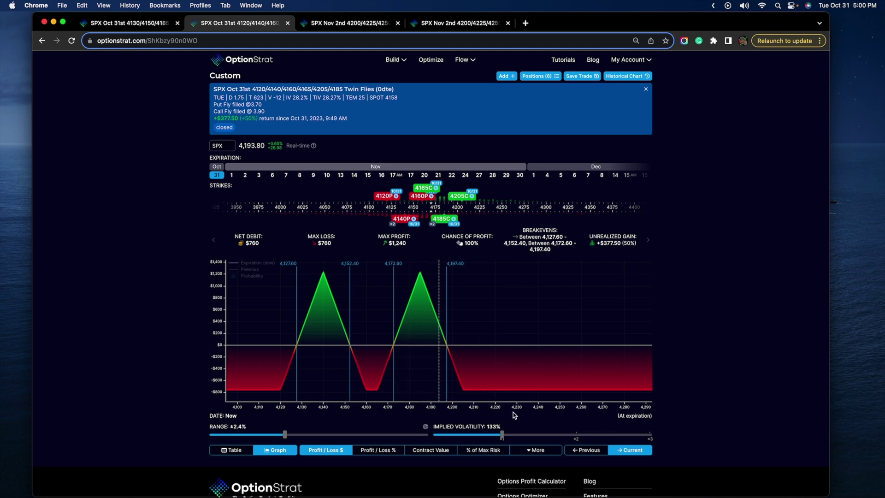
{"action": "left_click", "coordinate": [364, 23]}
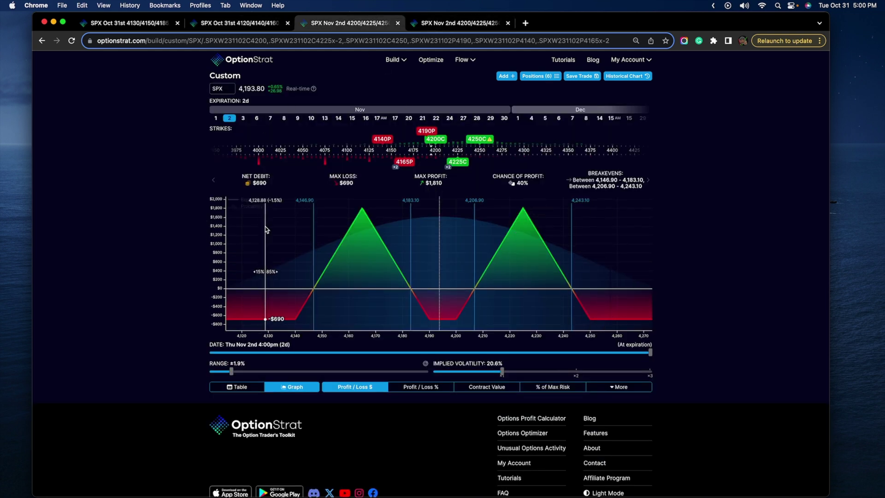
{"action": "mouse_move", "coordinate": [648, 357]}
{"action": "left_mouse_down"}
{"action": "mouse_move", "coordinate": [364, 353]}
{"action": "mouse_move", "coordinate": [344, 342]}
{"action": "mouse_move", "coordinate": [392, 353]}
{"action": "left_mouse_up"}
Trace the profitable part of the curve, clear the mark, and set the evaluation date to Wed Nov 1st 1:32pm.
{"action": "left_click_drag", "start_coordinate": [387, 284], "coordinate": [521, 279]}
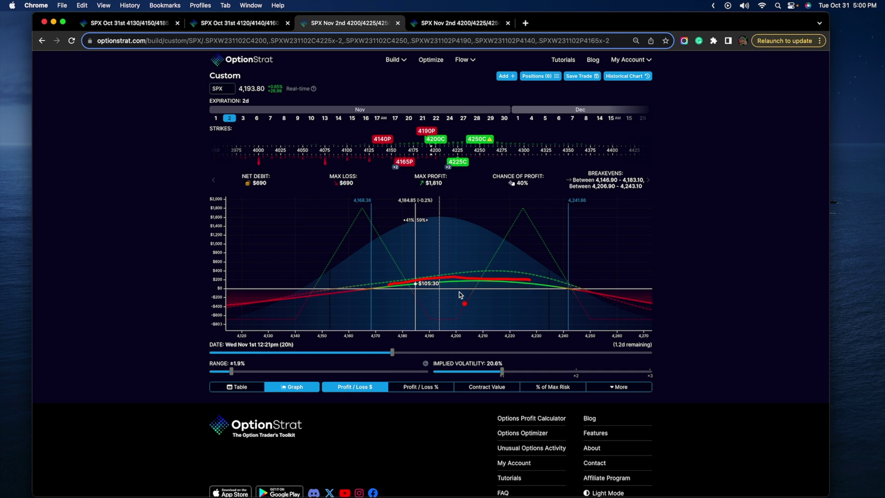
{"action": "key", "text": "Escape"}
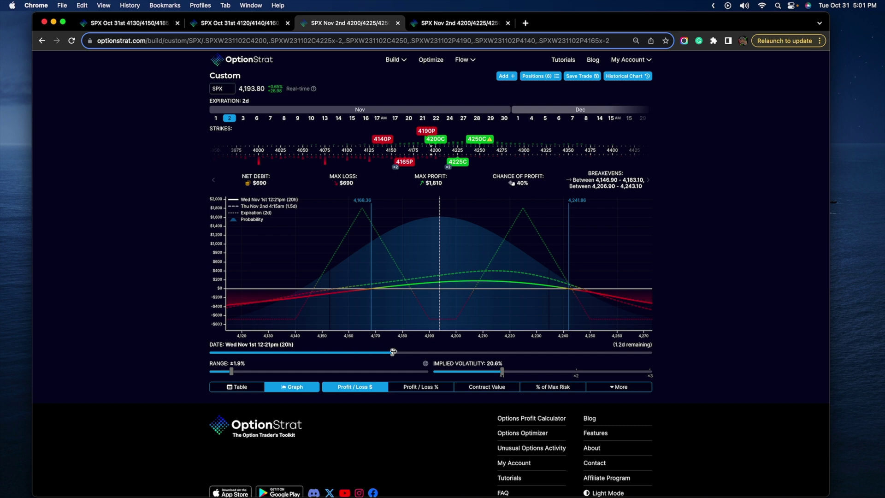
{"action": "mouse_move", "coordinate": [393, 352]}
{"action": "left_mouse_down"}
{"action": "mouse_move", "coordinate": [415, 352]}
{"action": "mouse_move", "coordinate": [403, 353]}
{"action": "left_mouse_up"}
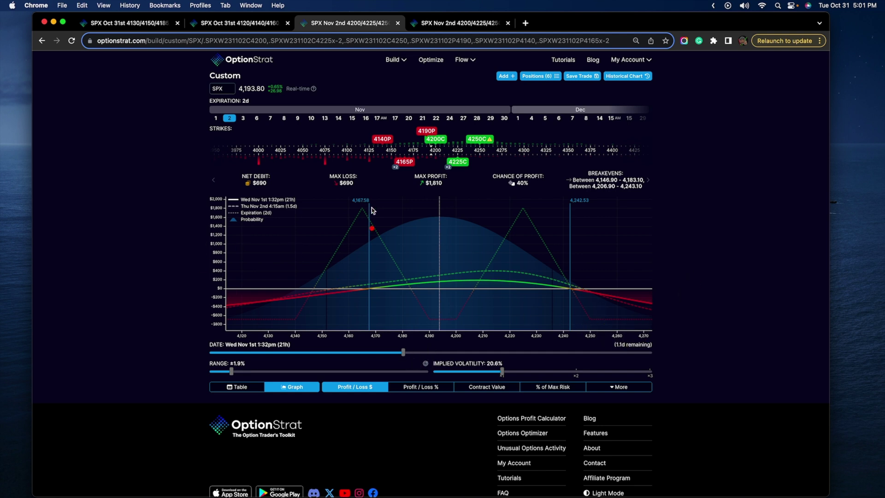
Circle the 4200/4225/4250 call strikes, open the separate long call butterfly, and circle its strikes and max loss.
{"action": "mouse_move", "coordinate": [451, 136]}
{"action": "left_mouse_down"}
{"action": "mouse_move", "coordinate": [426, 152]}
{"action": "mouse_move", "coordinate": [449, 138]}
{"action": "left_mouse_up"}
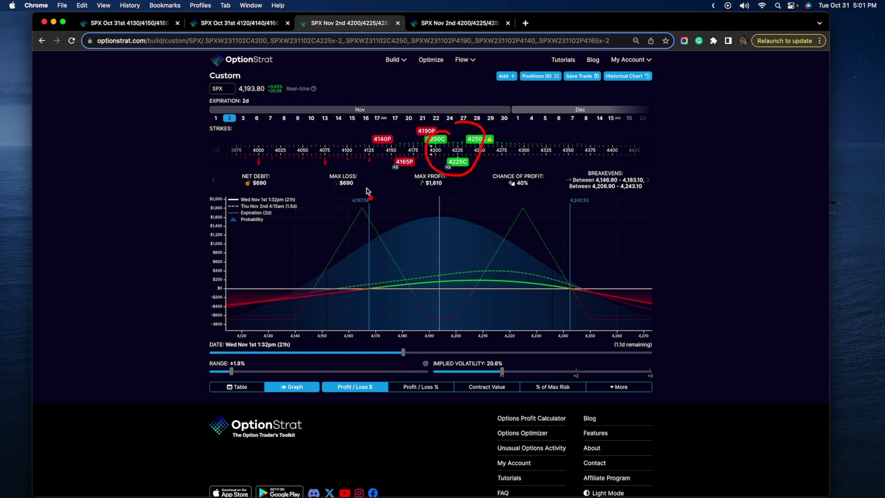
{"action": "left_click", "coordinate": [453, 27]}
{"action": "mouse_move", "coordinate": [495, 137]}
{"action": "left_mouse_down"}
{"action": "mouse_move", "coordinate": [428, 134]}
{"action": "mouse_move", "coordinate": [492, 122]}
{"action": "left_mouse_up"}
{"action": "mouse_move", "coordinate": [325, 185]}
{"action": "left_mouse_down"}
{"action": "mouse_move", "coordinate": [375, 185]}
{"action": "mouse_move", "coordinate": [320, 178]}
{"action": "mouse_move", "coordinate": [327, 198]}
{"action": "left_mouse_up"}
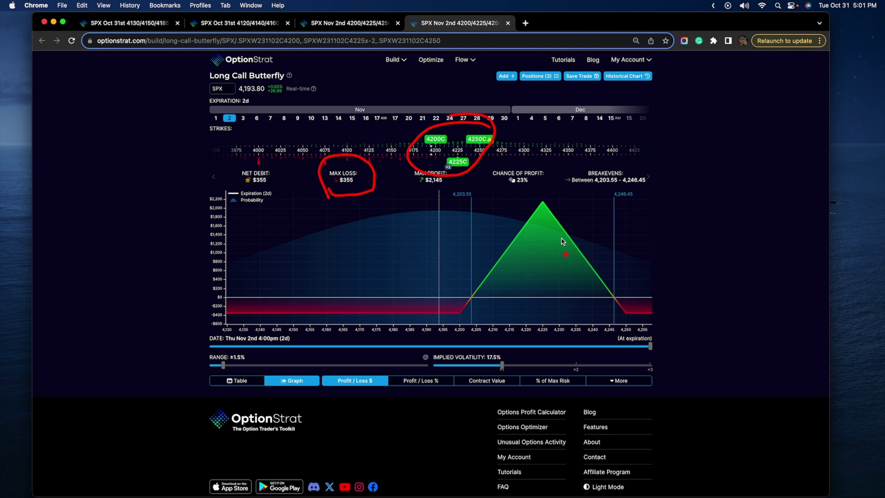
Return to the Nov 2nd twin butterfly, set its date to Thu Nov 2nd 4:00pm, and mark the loss zones, both profit peaks and the strikes.
{"action": "left_click", "coordinate": [345, 23]}
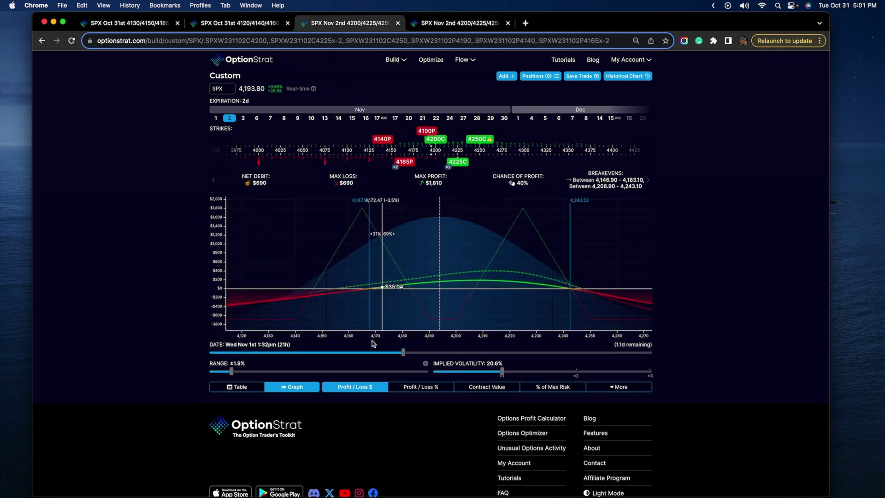
{"action": "left_click_drag", "start_coordinate": [403, 352], "coordinate": [650, 353]}
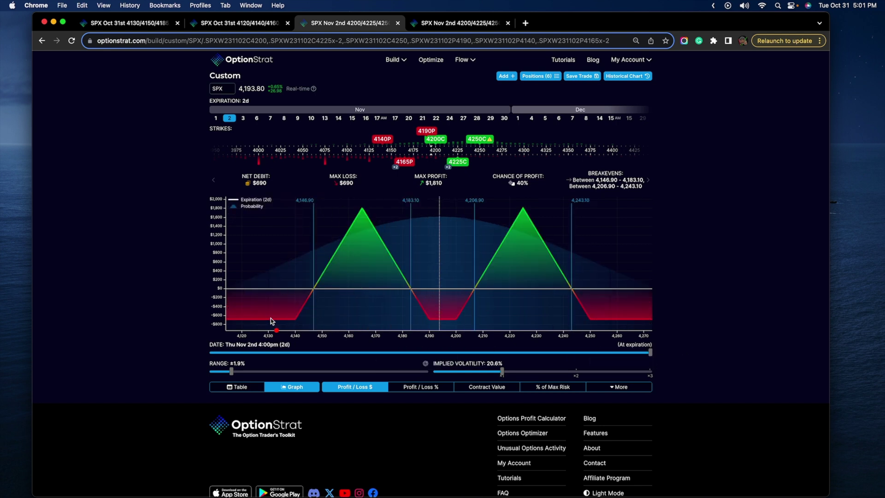
{"action": "mouse_move", "coordinate": [270, 318]}
{"action": "left_mouse_down"}
{"action": "mouse_move", "coordinate": [360, 190]}
{"action": "mouse_move", "coordinate": [414, 298]}
{"action": "mouse_move", "coordinate": [449, 304]}
{"action": "left_mouse_up"}
{"action": "left_click_drag", "start_coordinate": [363, 212], "coordinate": [351, 266]}
{"action": "left_click_drag", "start_coordinate": [345, 225], "coordinate": [405, 266]}
{"action": "mouse_move", "coordinate": [502, 236]}
{"action": "left_mouse_down"}
{"action": "mouse_move", "coordinate": [543, 269]}
{"action": "mouse_move", "coordinate": [499, 289]}
{"action": "mouse_move", "coordinate": [542, 290]}
{"action": "left_mouse_up"}
{"action": "left_click_drag", "start_coordinate": [507, 269], "coordinate": [507, 288]}
{"action": "mouse_move", "coordinate": [440, 275]}
{"action": "left_mouse_down"}
{"action": "mouse_move", "coordinate": [394, 270]}
{"action": "mouse_move", "coordinate": [420, 294]}
{"action": "left_mouse_up"}
{"action": "mouse_move", "coordinate": [434, 121]}
{"action": "left_mouse_down"}
{"action": "mouse_move", "coordinate": [447, 151]}
{"action": "mouse_move", "coordinate": [416, 117]}
{"action": "left_mouse_up"}
Set the evaluation date to Wed Nov 1st 3:11pm, mark the implied volatility, and try a lower volatility before resetting it.
{"action": "left_click_drag", "start_coordinate": [648, 356], "coordinate": [418, 352]}
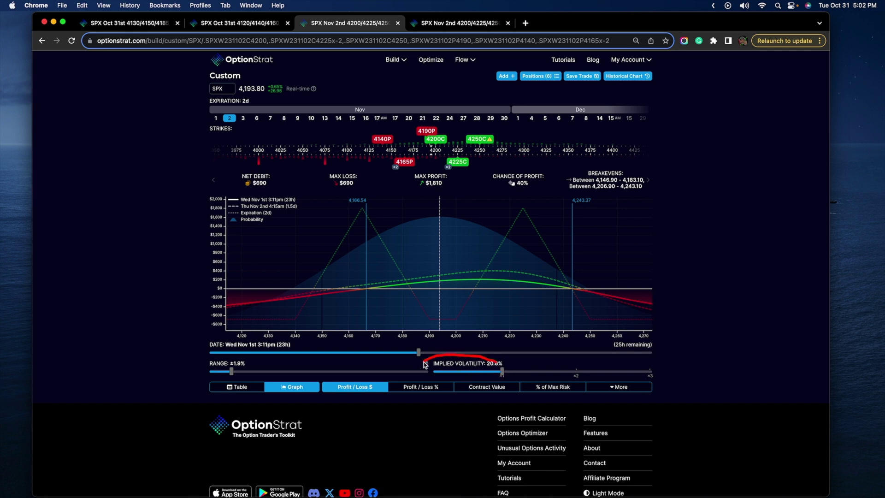
{"action": "mouse_move", "coordinate": [424, 367]}
{"action": "left_mouse_down"}
{"action": "mouse_move", "coordinate": [503, 371]}
{"action": "mouse_move", "coordinate": [477, 349]}
{"action": "left_mouse_up"}
{"action": "mouse_move", "coordinate": [501, 371]}
{"action": "left_mouse_down"}
{"action": "mouse_move", "coordinate": [509, 374]}
{"action": "mouse_move", "coordinate": [451, 371]}
{"action": "mouse_move", "coordinate": [502, 371]}
{"action": "mouse_move", "coordinate": [487, 370]}
{"action": "left_mouse_up"}
{"action": "left_click", "coordinate": [649, 363]}
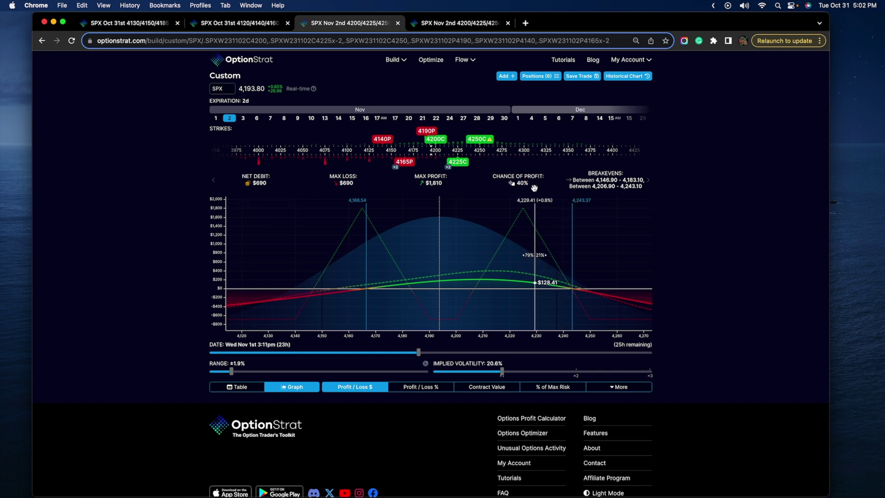
Show the position's Greeks, circle vega and theta, underline the implied volatility, and clear the marks.
{"action": "scroll", "coordinate": [508, 184], "scroll_direction": "right", "scroll_amount": 3}
{"action": "scroll", "coordinate": [509, 185], "scroll_direction": "right", "scroll_amount": 2}
{"action": "mouse_move", "coordinate": [527, 161]}
{"action": "left_mouse_down"}
{"action": "mouse_move", "coordinate": [510, 165]}
{"action": "mouse_move", "coordinate": [512, 196]}
{"action": "left_mouse_up"}
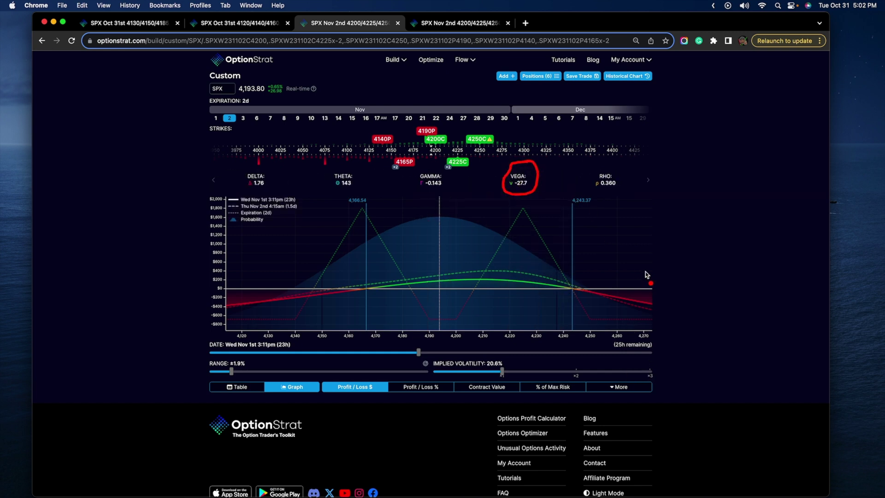
{"action": "left_click_drag", "start_coordinate": [439, 372], "coordinate": [465, 372]}
{"action": "mouse_move", "coordinate": [352, 174]}
{"action": "left_mouse_down"}
{"action": "mouse_move", "coordinate": [329, 193]}
{"action": "mouse_move", "coordinate": [339, 169]}
{"action": "left_mouse_up"}
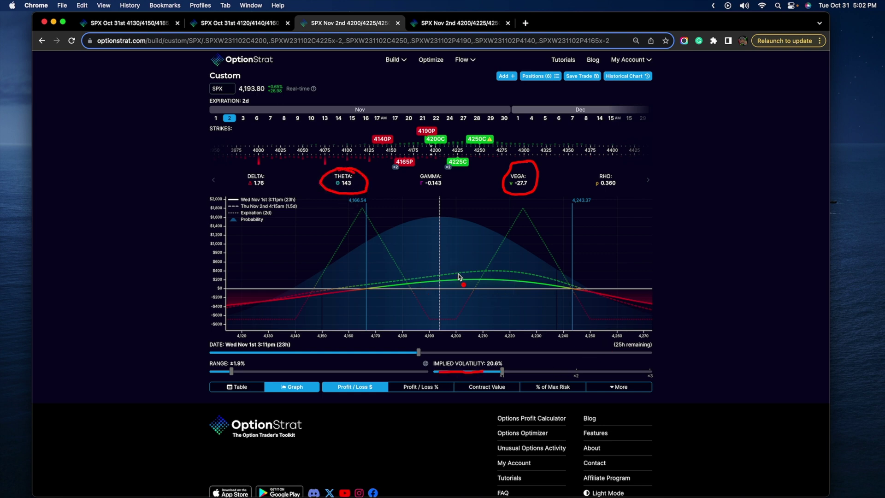
{"action": "left_click_drag", "start_coordinate": [425, 285], "coordinate": [428, 285]}
{"action": "mouse_move", "coordinate": [342, 165]}
{"action": "left_mouse_down"}
{"action": "mouse_move", "coordinate": [347, 198]}
{"action": "mouse_move", "coordinate": [346, 158]}
{"action": "left_mouse_up"}
{"action": "key", "text": "Escape"}
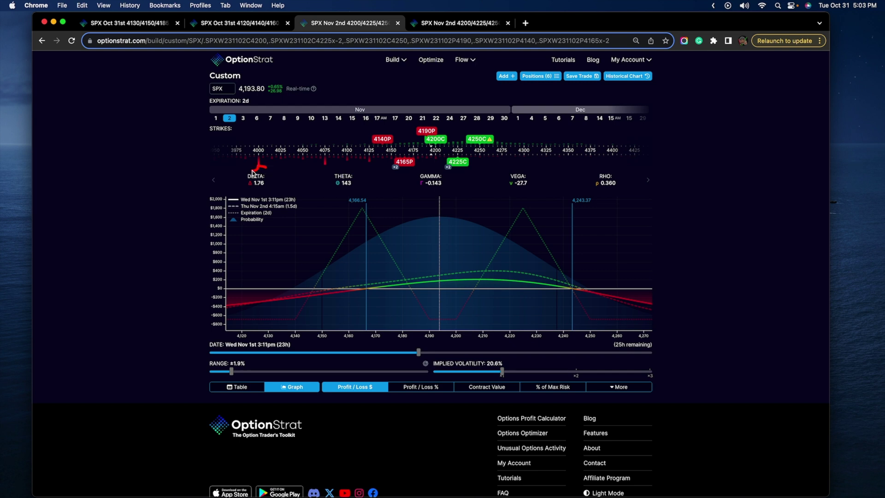
Circle delta, mark the profit curve above the current price, and mark the call and put strikes.
{"action": "mouse_move", "coordinate": [252, 173]}
{"action": "left_mouse_down"}
{"action": "mouse_move", "coordinate": [234, 194]}
{"action": "mouse_move", "coordinate": [269, 172]}
{"action": "left_mouse_up"}
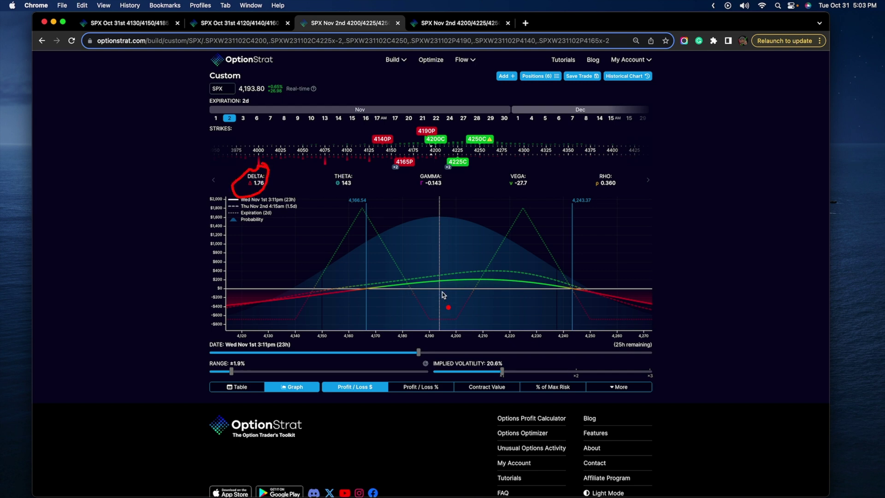
{"action": "left_click_drag", "start_coordinate": [446, 284], "coordinate": [487, 278]}
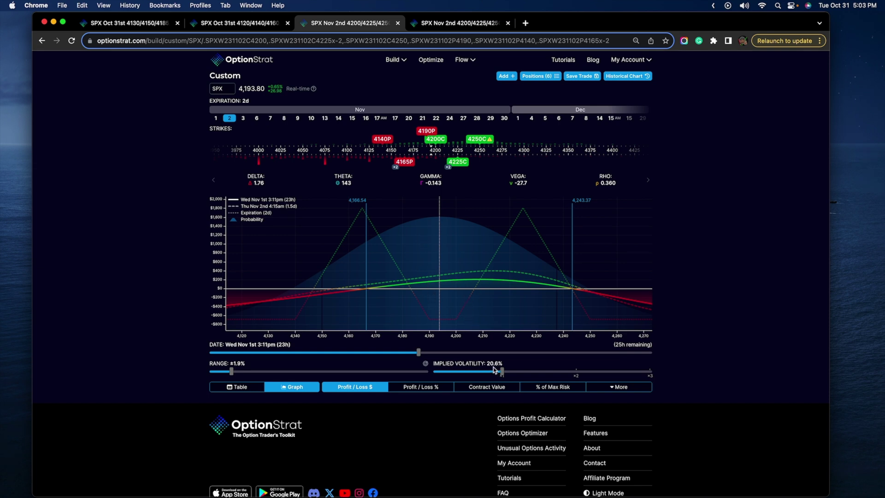
{"action": "mouse_move", "coordinate": [452, 121]}
{"action": "left_mouse_down"}
{"action": "mouse_move", "coordinate": [492, 185]}
{"action": "mouse_move", "coordinate": [454, 98]}
{"action": "left_mouse_up"}
{"action": "mouse_move", "coordinate": [401, 156]}
{"action": "left_mouse_down"}
{"action": "mouse_move", "coordinate": [359, 159]}
{"action": "mouse_move", "coordinate": [369, 159]}
{"action": "left_mouse_up"}
Set the date to expiration on Thu Nov 2nd 4:00pm, draw arrows from the centre toward both profit peaks, and clear them.
{"action": "left_click_drag", "start_coordinate": [418, 351], "coordinate": [694, 351]}
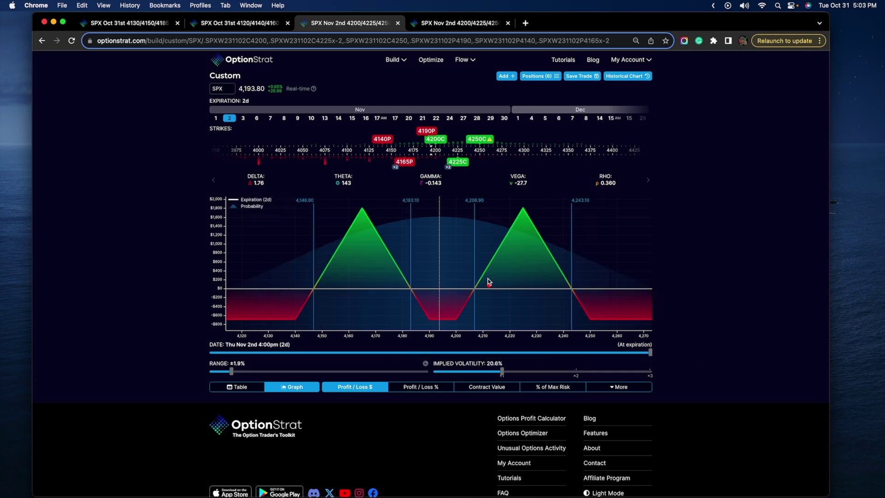
{"action": "mouse_move", "coordinate": [466, 271]}
{"action": "left_mouse_down"}
{"action": "mouse_move", "coordinate": [525, 266]}
{"action": "mouse_move", "coordinate": [495, 288]}
{"action": "mouse_move", "coordinate": [424, 267]}
{"action": "mouse_move", "coordinate": [365, 269]}
{"action": "left_mouse_up"}
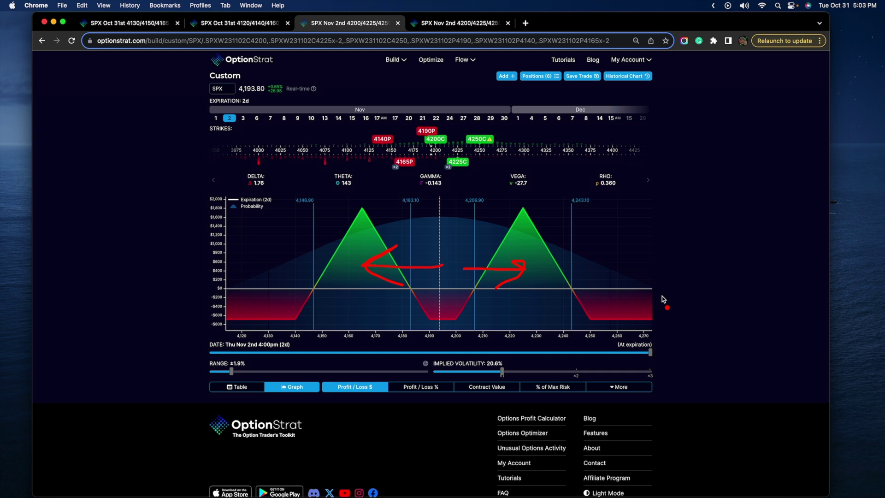
{"action": "key", "text": "Escape"}
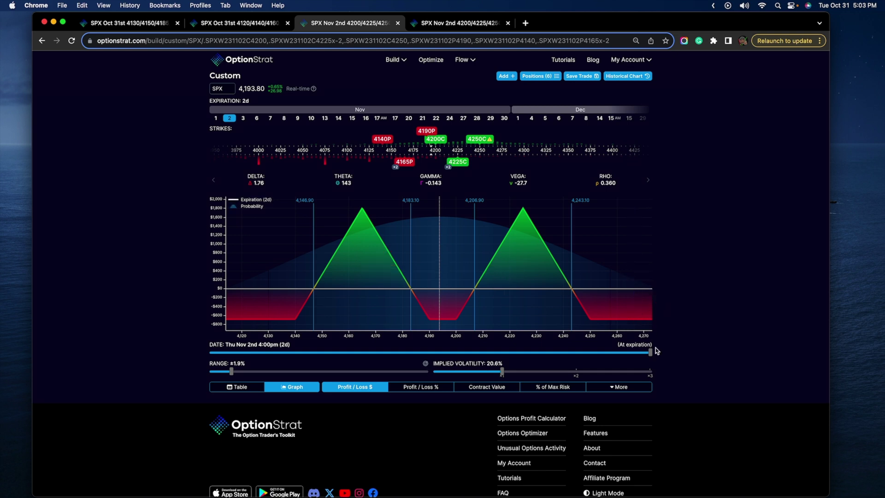
Set the evaluation date to Thu Nov 2nd 1:15pm, cross the call-side profit peak, mark the central dip, and clear the marks.
{"action": "left_click_drag", "start_coordinate": [650, 352], "coordinate": [590, 363]}
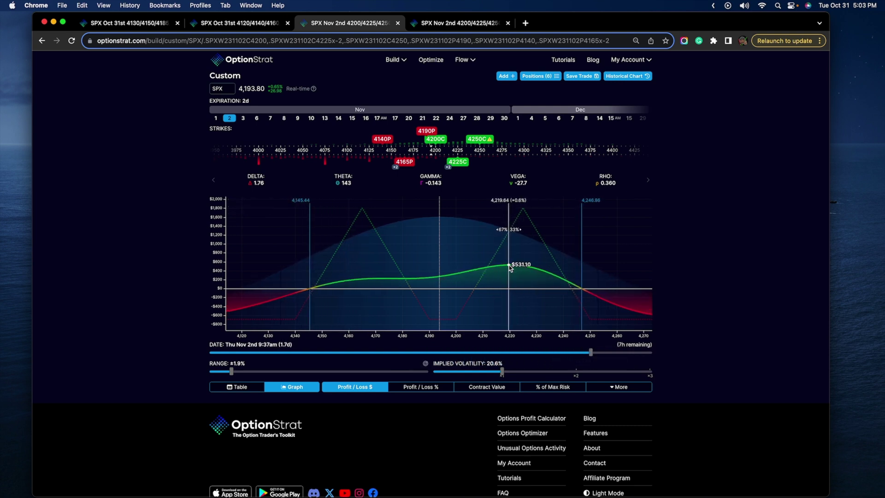
{"action": "left_click_drag", "start_coordinate": [590, 352], "coordinate": [624, 352]}
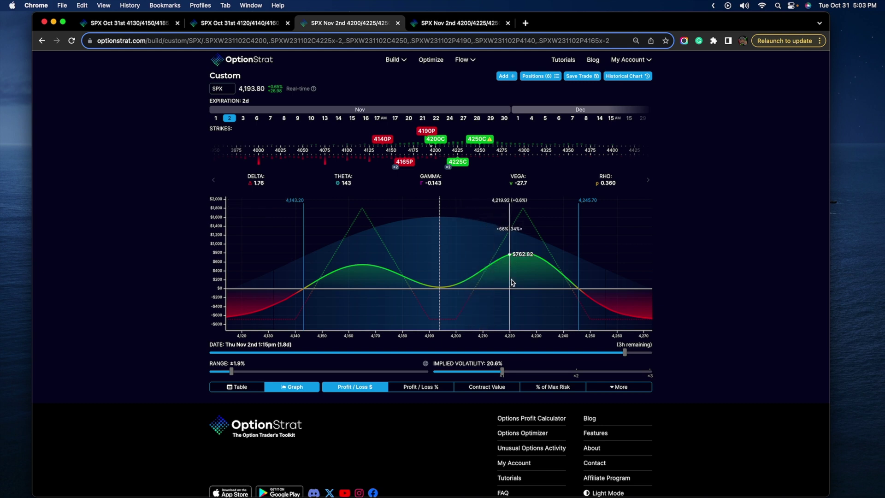
{"action": "left_click_drag", "start_coordinate": [510, 247], "coordinate": [528, 261]}
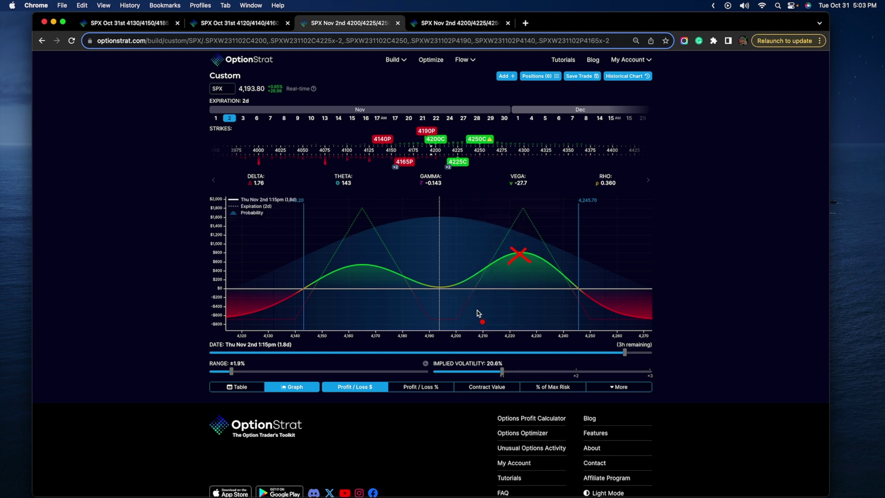
{"action": "mouse_move", "coordinate": [451, 278]}
{"action": "left_mouse_down"}
{"action": "mouse_move", "coordinate": [421, 300]}
{"action": "mouse_move", "coordinate": [470, 306]}
{"action": "left_mouse_up"}
{"action": "key", "text": "Escape"}
Change the position's expiration to Nov 1st, with the evaluation date at Wed Nov 1st 12:31pm and implied volatility at 27%.
{"action": "left_click_drag", "start_coordinate": [625, 351], "coordinate": [650, 352]}
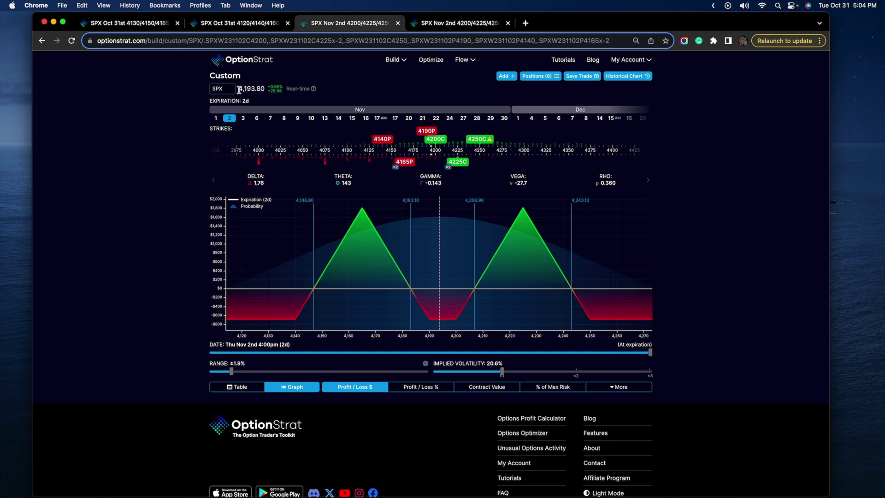
{"action": "left_click", "coordinate": [215, 118]}
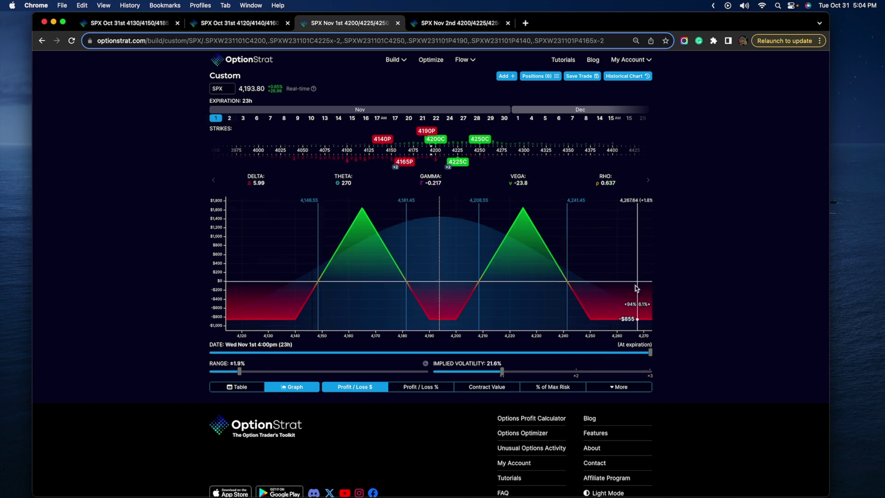
{"action": "left_click_drag", "start_coordinate": [650, 352], "coordinate": [584, 353]}
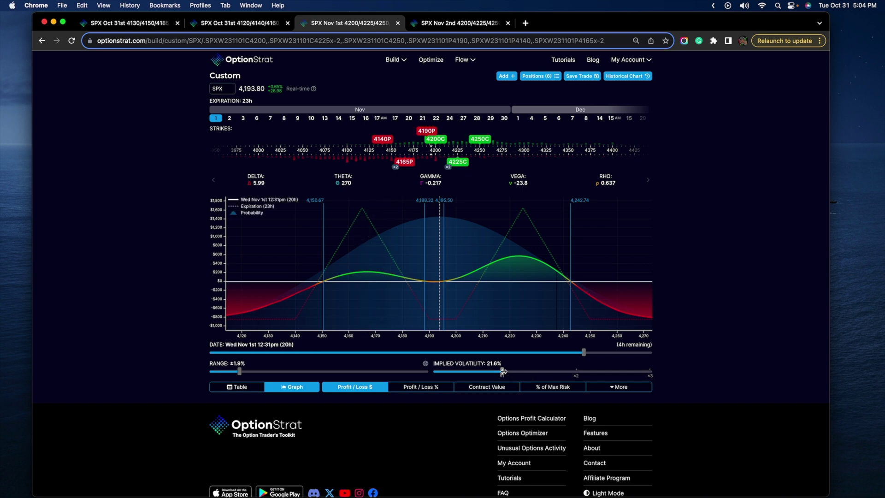
{"action": "left_click_drag", "start_coordinate": [504, 371], "coordinate": [520, 371]}
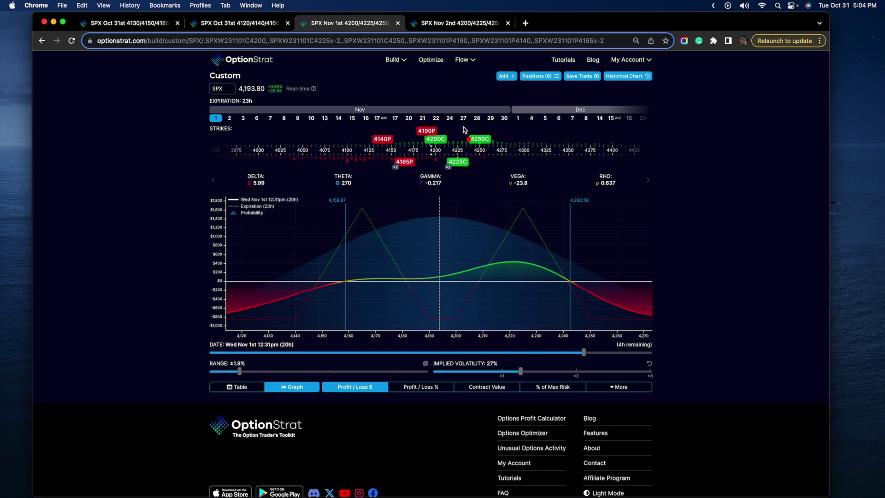
Mark the call strikes, clear the mark, and bring back the net debit, max loss and max profit figures.
{"action": "mouse_move", "coordinate": [458, 119]}
{"action": "left_mouse_down"}
{"action": "mouse_move", "coordinate": [370, 116]}
{"action": "mouse_move", "coordinate": [352, 171]}
{"action": "mouse_move", "coordinate": [454, 195]}
{"action": "mouse_move", "coordinate": [438, 102]}
{"action": "mouse_move", "coordinate": [419, 108]}
{"action": "left_mouse_up"}
{"action": "key", "text": "Escape"}
{"action": "left_click", "coordinate": [419, 176]}
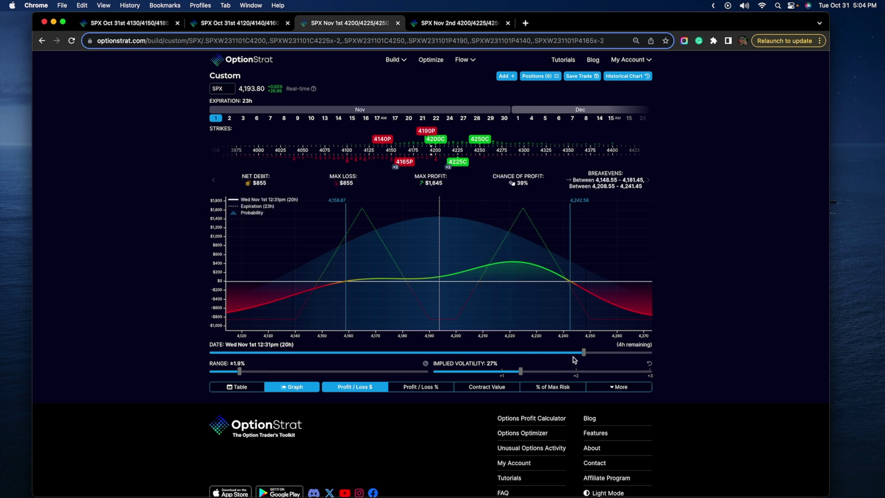
Set the date to expiration on Wed Nov 1st 4:00pm, handwrite 25% beside the graph, and circle the max loss.
{"action": "left_click_drag", "start_coordinate": [584, 352], "coordinate": [650, 352]}
{"action": "left_click_drag", "start_coordinate": [672, 209], "coordinate": [731, 235]}
{"action": "left_click", "coordinate": [744, 236]}
{"action": "left_click_drag", "start_coordinate": [764, 199], "coordinate": [730, 233]}
{"action": "left_click_drag", "start_coordinate": [789, 213], "coordinate": [774, 259]}
{"action": "left_click_drag", "start_coordinate": [806, 265], "coordinate": [803, 250]}
{"action": "left_click_drag", "start_coordinate": [350, 164], "coordinate": [329, 175]}
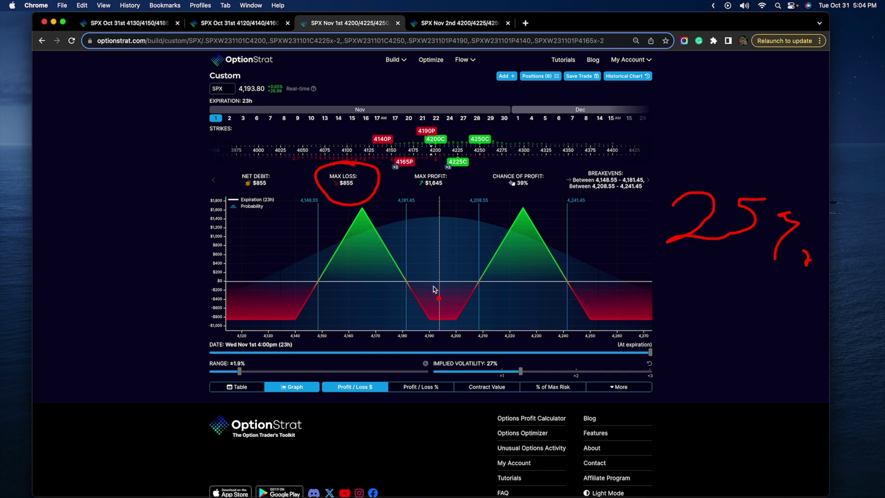
Handwrite 1K and 250 beside the graph, sketch a single tent-shaped payoff over the centre, and clear all marks.
{"action": "left_click_drag", "start_coordinate": [665, 300], "coordinate": [677, 341]}
{"action": "mouse_move", "coordinate": [703, 279]}
{"action": "left_mouse_down"}
{"action": "mouse_move", "coordinate": [705, 314]}
{"action": "mouse_move", "coordinate": [748, 312]}
{"action": "left_mouse_up"}
{"action": "left_click_drag", "start_coordinate": [706, 391], "coordinate": [720, 444]}
{"action": "mouse_move", "coordinate": [779, 394]}
{"action": "left_mouse_down"}
{"action": "mouse_move", "coordinate": [759, 405]}
{"action": "mouse_move", "coordinate": [765, 433]}
{"action": "left_mouse_up"}
{"action": "mouse_move", "coordinate": [827, 385]}
{"action": "left_mouse_down"}
{"action": "mouse_move", "coordinate": [815, 408]}
{"action": "mouse_move", "coordinate": [826, 383]}
{"action": "left_mouse_up"}
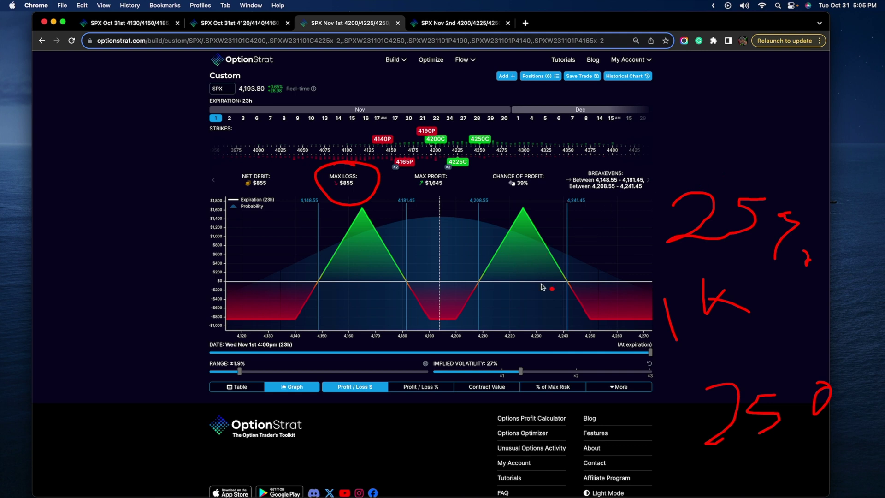
{"action": "mouse_move", "coordinate": [341, 313]}
{"action": "left_mouse_down"}
{"action": "mouse_move", "coordinate": [443, 188]}
{"action": "mouse_move", "coordinate": [546, 302]}
{"action": "left_mouse_up"}
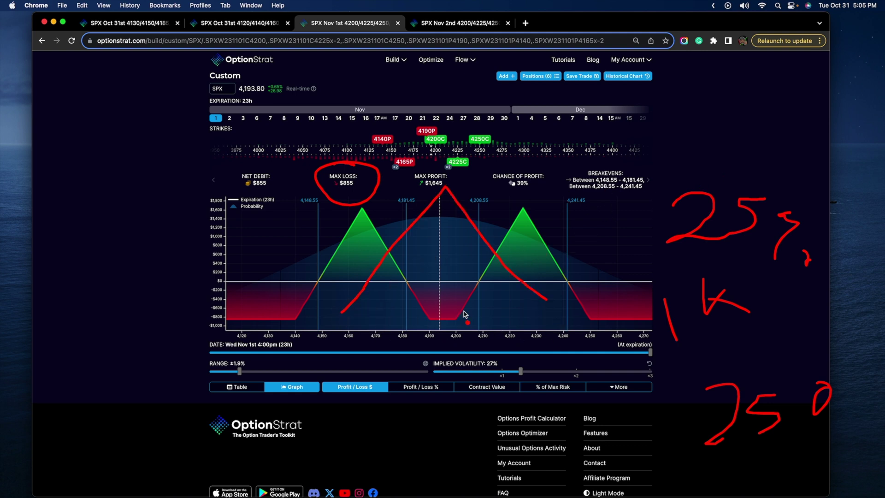
{"action": "key", "text": "Escape"}
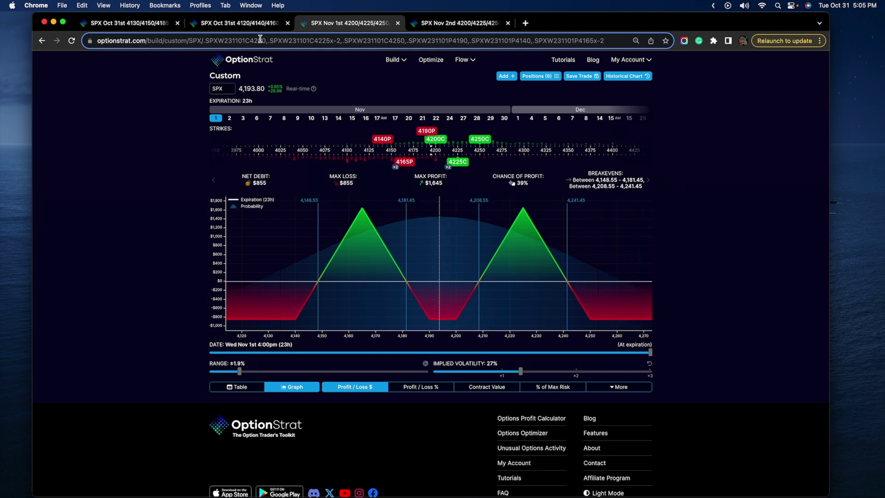
Open the SPX Oct 31st iron condor, view Discord's SPX GEX chart, and return to the SPY 30-minute chart.
{"action": "left_click", "coordinate": [232, 26]}
{"action": "left_click", "coordinate": [137, 29]}
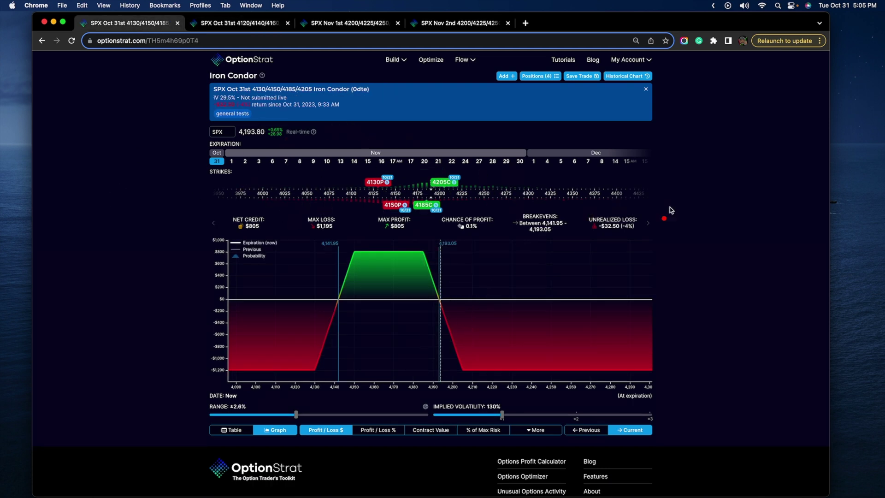
{"action": "key", "text": "ctrl+Right"}
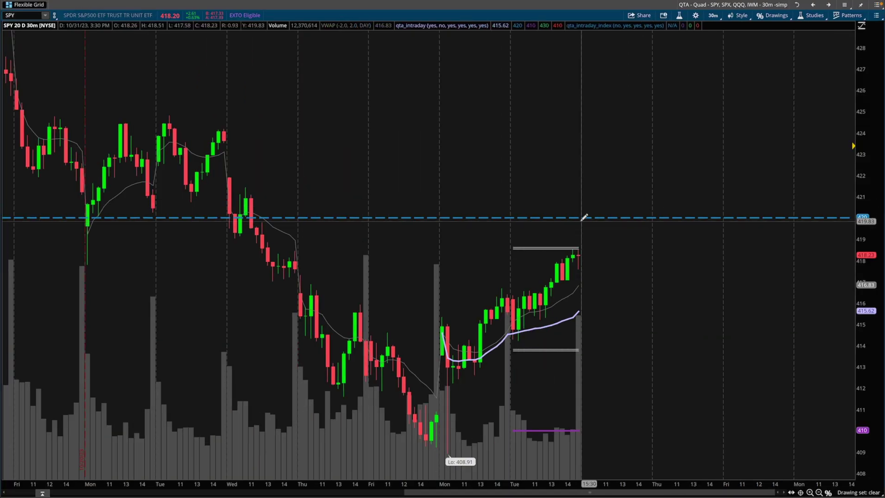
{"action": "key", "text": "super+Tab"}
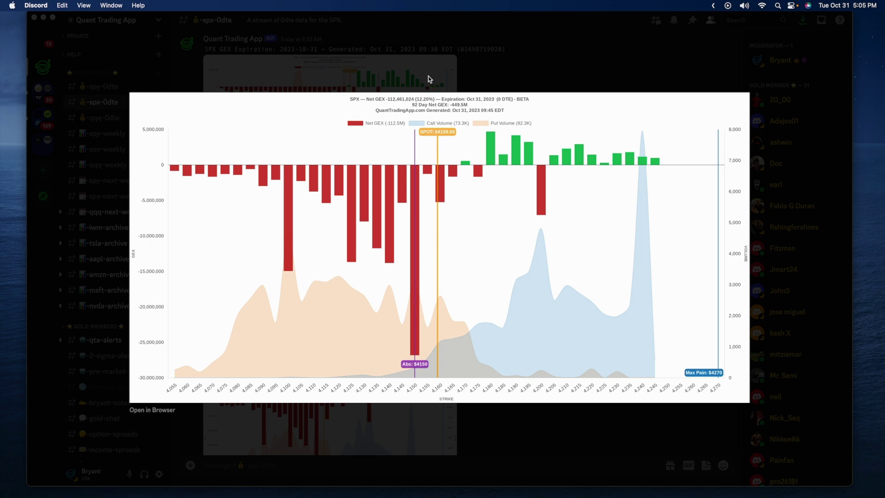
{"action": "key", "text": "super+Tab"}
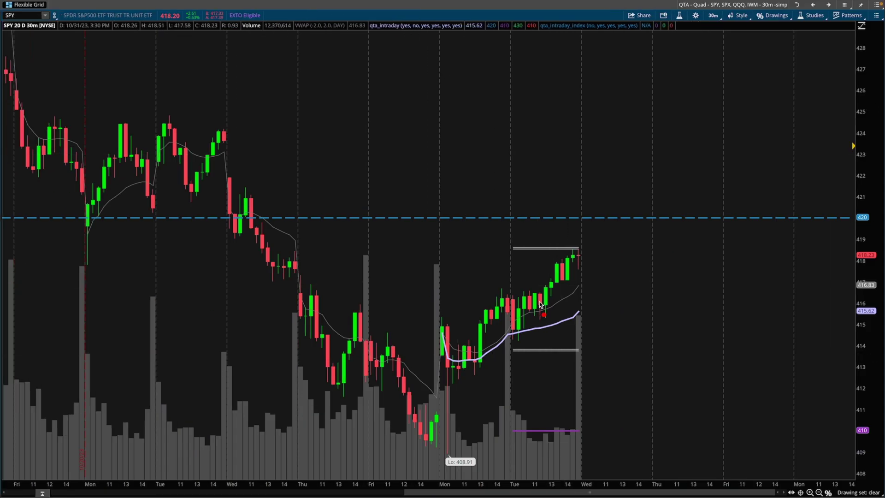
Sketch a projection from Tuesday's SPY candles across the empty days ahead, and clear the marks.
{"action": "left_click_drag", "start_coordinate": [567, 316], "coordinate": [568, 314]}
{"action": "mouse_move", "coordinate": [571, 308]}
{"action": "left_mouse_down"}
{"action": "mouse_move", "coordinate": [544, 318]}
{"action": "mouse_move", "coordinate": [491, 315]}
{"action": "mouse_move", "coordinate": [825, 293]}
{"action": "left_mouse_up"}
{"action": "key", "text": "Escape"}
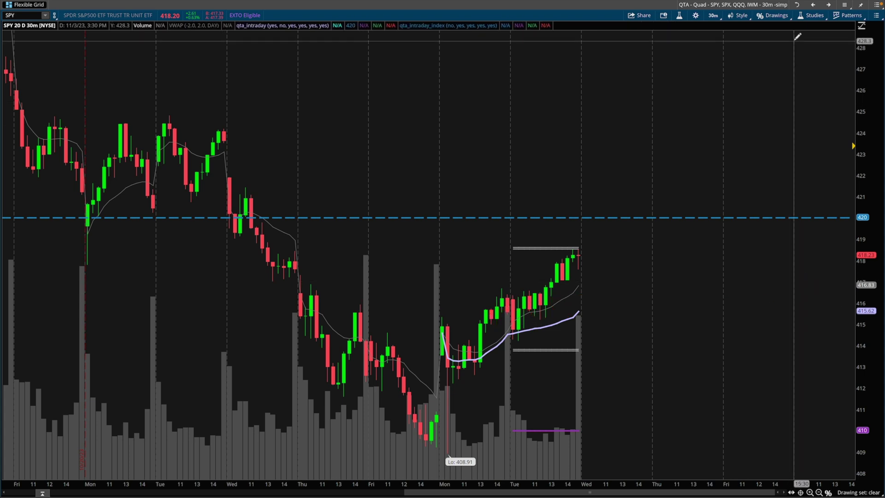
Restore the four-chart grid, circle SPY's Monday and Tuesday candles, cross out SPX's Tuesday candles, and clear the marks.
{"action": "left_click", "coordinate": [796, 4]}
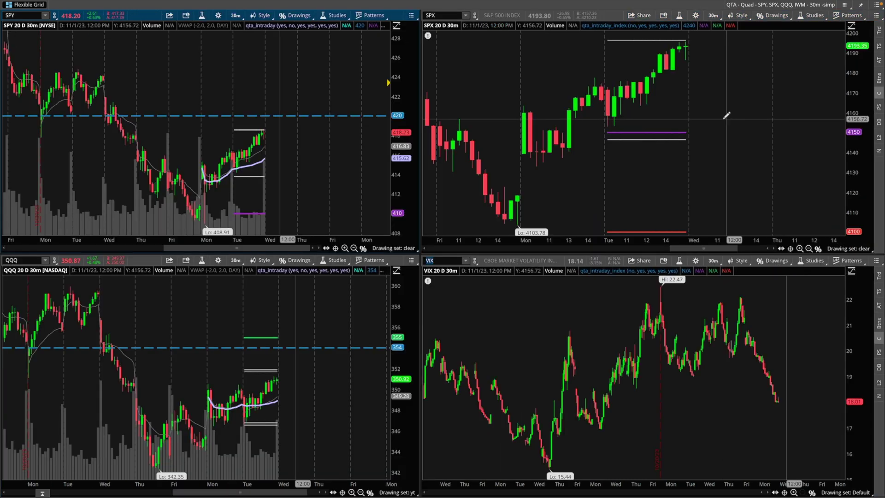
{"action": "mouse_move", "coordinate": [177, 196]}
{"action": "left_mouse_down"}
{"action": "mouse_move", "coordinate": [257, 89]}
{"action": "mouse_move", "coordinate": [198, 214]}
{"action": "left_mouse_up"}
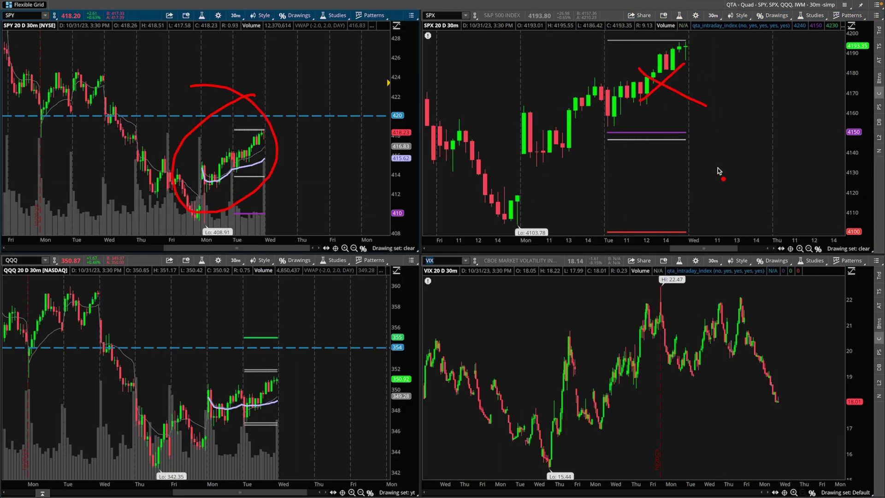
{"action": "key", "text": "Escape"}
Maximize the SPX chart and draw a horizontal arrow from Tuesday's open across the empty days ahead.
{"action": "right_click", "coordinate": [720, 130]}
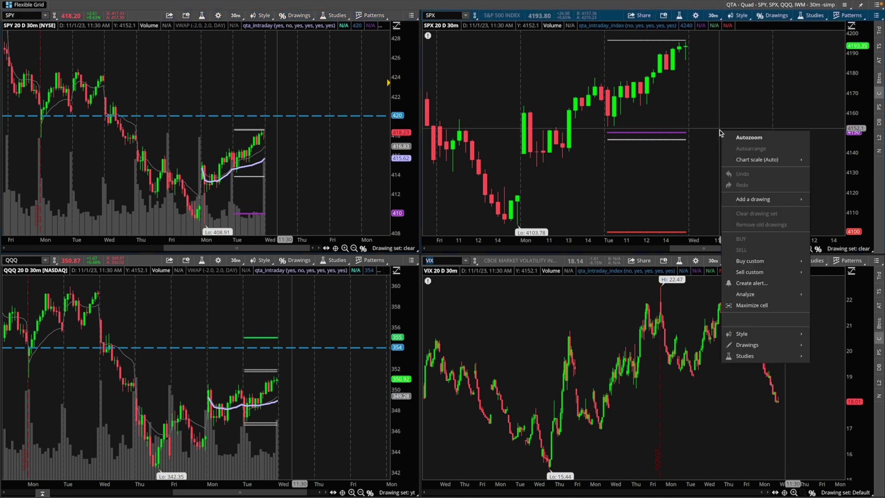
{"action": "left_click", "coordinate": [751, 305]}
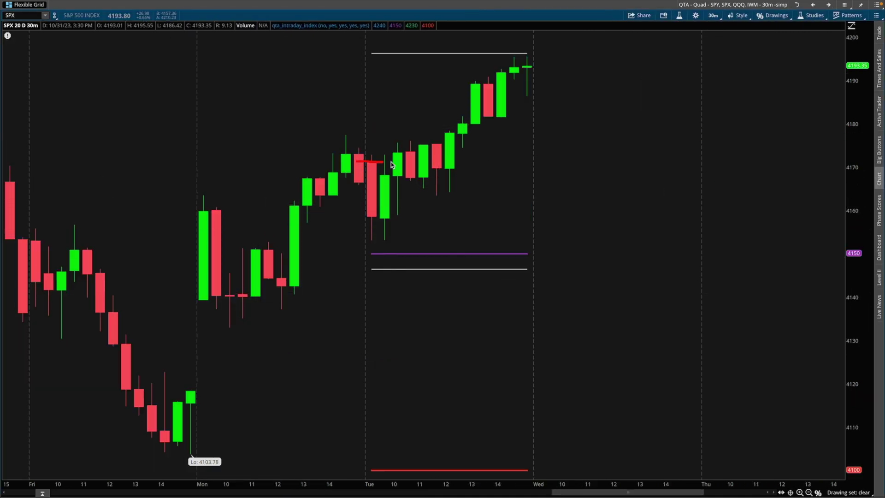
{"action": "left_click_drag", "start_coordinate": [427, 161], "coordinate": [696, 159]}
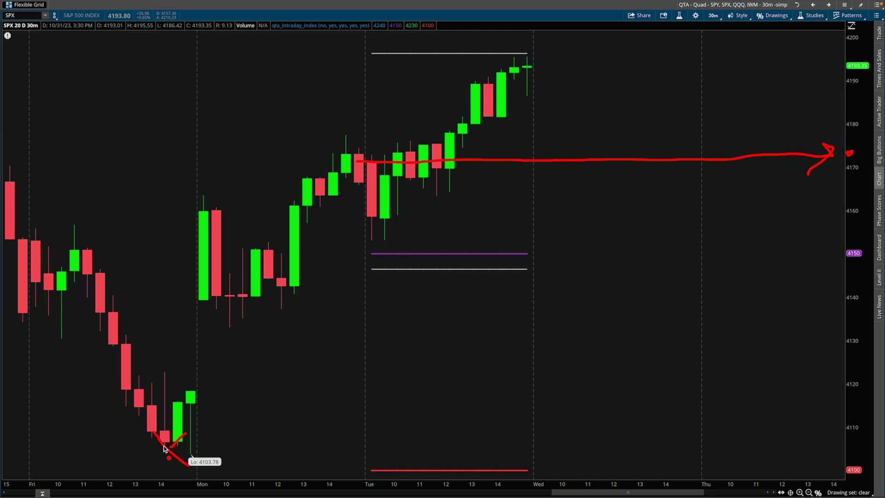
Trace the SPX rally from Friday's low up to Monday's closing area, and clear all marks.
{"action": "left_click_drag", "start_coordinate": [163, 445], "coordinate": [333, 219]}
{"action": "left_click_drag", "start_coordinate": [337, 149], "coordinate": [374, 146]}
{"action": "left_click_drag", "start_coordinate": [411, 122], "coordinate": [328, 127]}
{"action": "mouse_move", "coordinate": [406, 130]}
{"action": "left_mouse_down"}
{"action": "mouse_move", "coordinate": [323, 195]}
{"action": "mouse_move", "coordinate": [410, 132]}
{"action": "left_mouse_up"}
{"action": "key", "text": "Escape"}
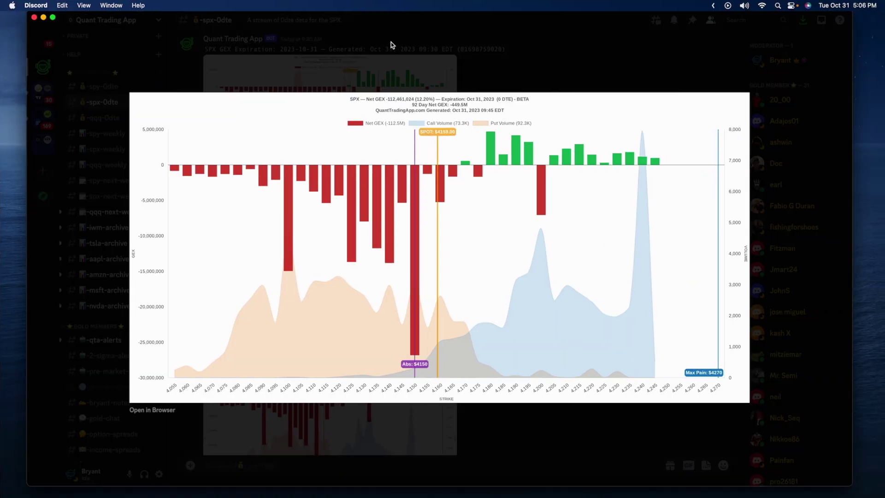
In Discord, find the Fri Nov 3rd SPX long call butterfly in the option-spreads channel and enlarge its image.
{"action": "left_click", "coordinate": [391, 42]}
{"action": "scroll", "coordinate": [91, 332], "scroll_direction": "down", "scroll_amount": 5}
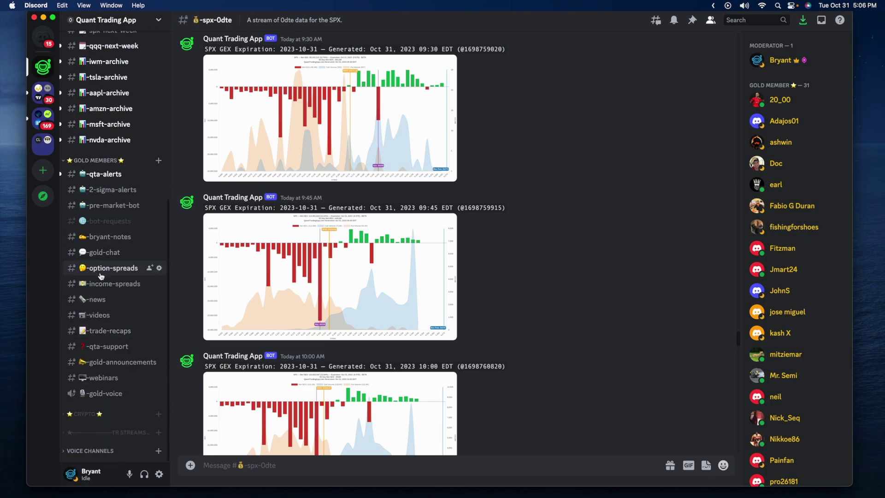
{"action": "left_click", "coordinate": [102, 272]}
{"action": "scroll", "coordinate": [311, 319], "scroll_direction": "down", "scroll_amount": 10}
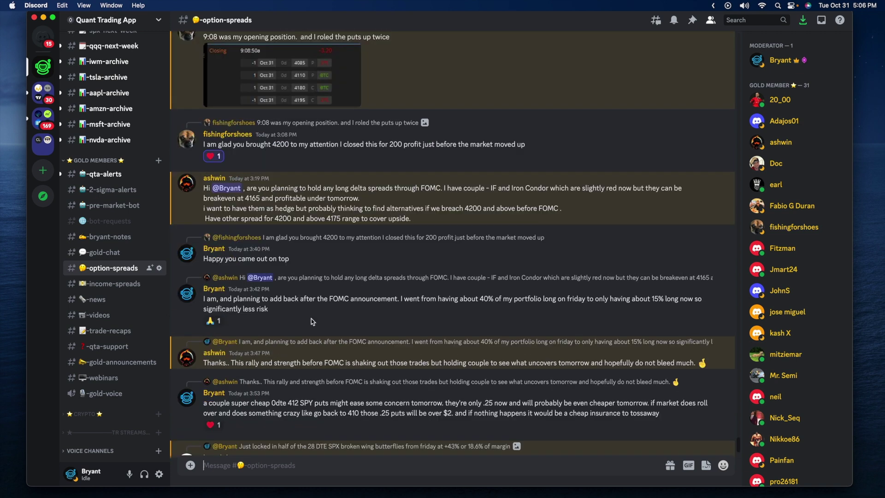
{"action": "scroll", "coordinate": [312, 320], "scroll_direction": "up", "scroll_amount": 10}
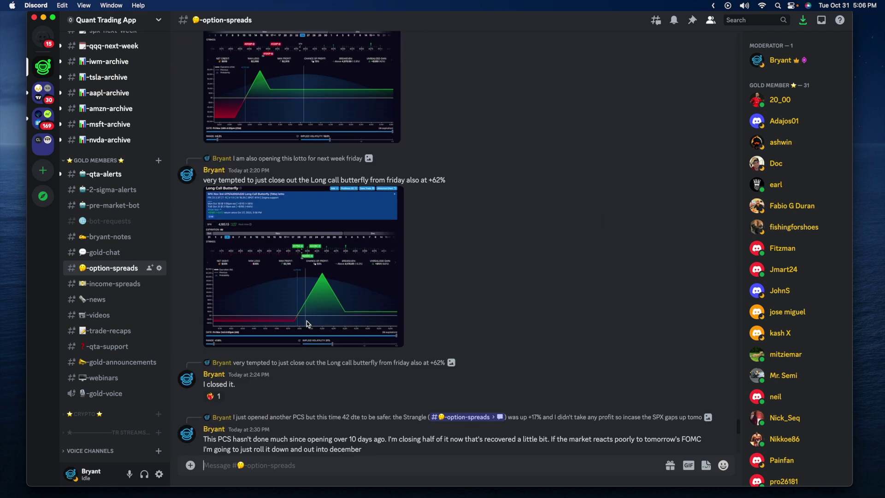
{"action": "scroll", "coordinate": [305, 318], "scroll_direction": "up", "scroll_amount": 10}
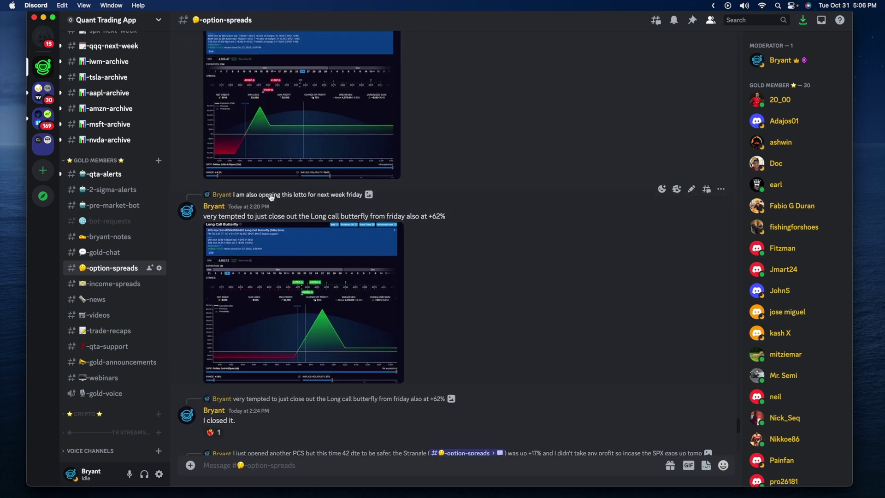
{"action": "scroll", "coordinate": [251, 228], "scroll_direction": "up", "scroll_amount": 1}
{"action": "scroll", "coordinate": [278, 275], "scroll_direction": "down", "scroll_amount": 3}
{"action": "left_click", "coordinate": [315, 141]}
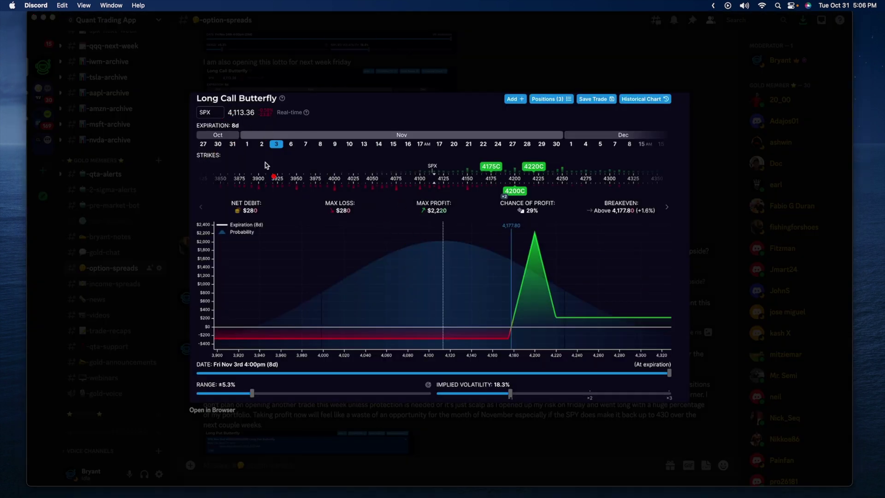
Cross the butterfly graph at the SPX price line, circle the 4175C strike, mark the profit tent's rising side, and close the image.
{"action": "mouse_move", "coordinate": [485, 175]}
{"action": "left_mouse_down"}
{"action": "mouse_move", "coordinate": [502, 159]}
{"action": "mouse_move", "coordinate": [489, 171]}
{"action": "left_mouse_up"}
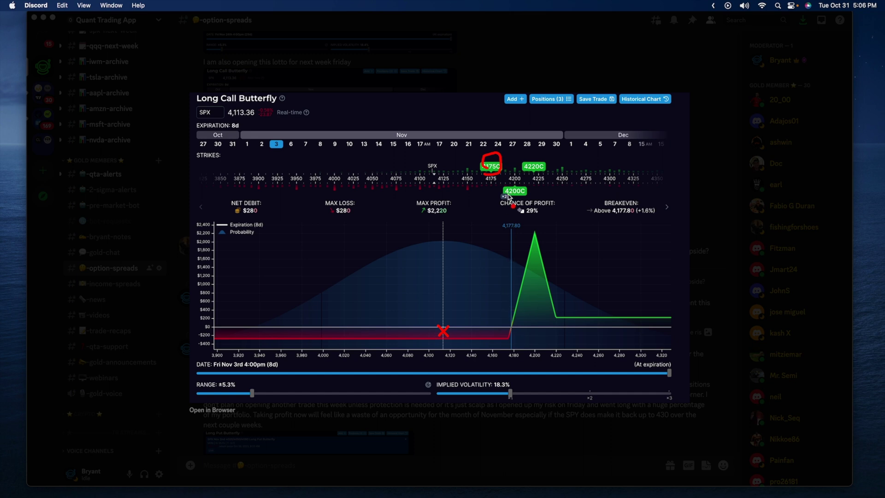
{"action": "left_click_drag", "start_coordinate": [518, 296], "coordinate": [528, 309]}
{"action": "left_click", "coordinate": [474, 61]}
Return to the SPX chart, mark Tuesday's open level, trace the rise to it from Friday's low, and clear the marks.
{"action": "scroll", "coordinate": [574, 399], "scroll_direction": "down", "scroll_amount": 2}
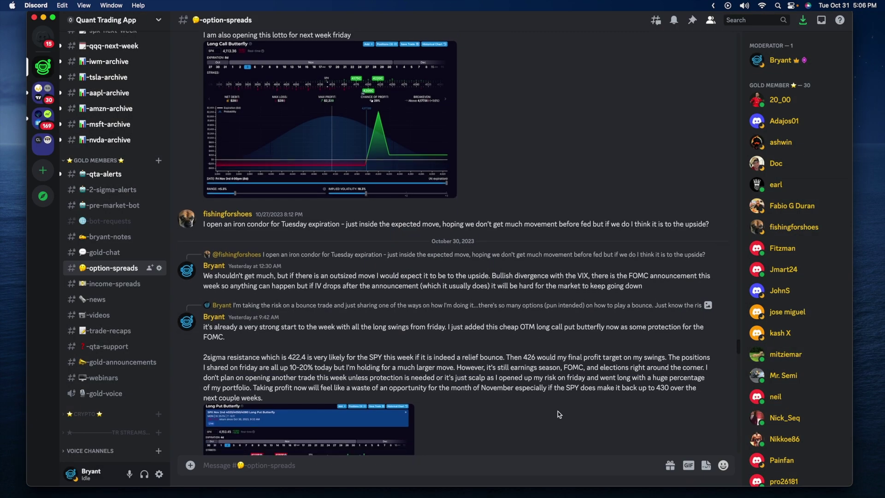
{"action": "scroll", "coordinate": [575, 397], "scroll_direction": "down", "scroll_amount": 20}
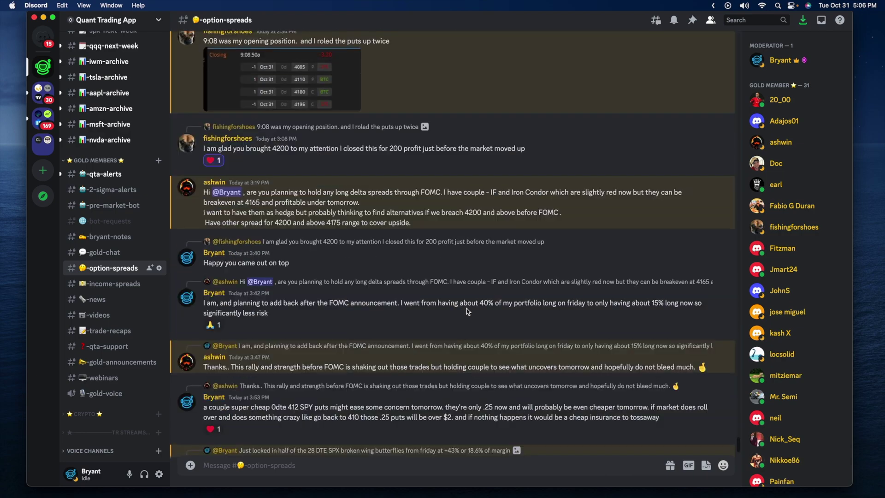
{"action": "scroll", "coordinate": [471, 300], "scroll_direction": "up", "scroll_amount": 8}
{"action": "key", "text": "ctrl+Left"}
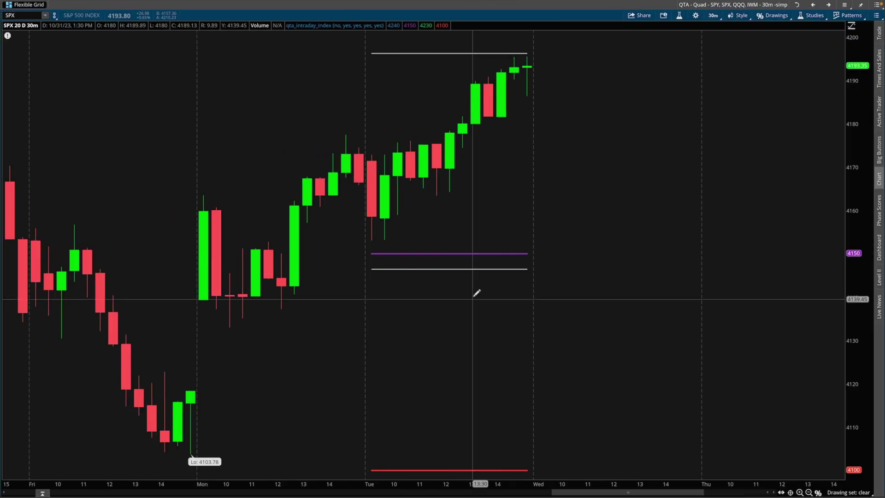
{"action": "left_click_drag", "start_coordinate": [364, 159], "coordinate": [298, 163]}
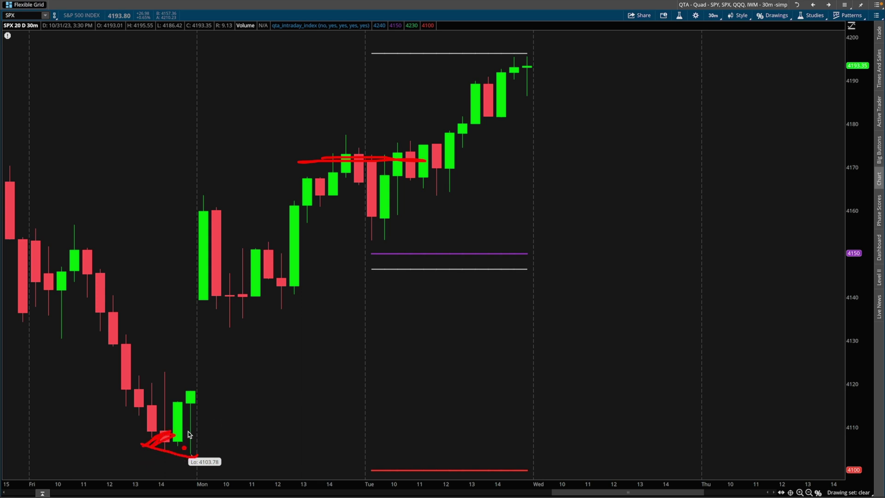
{"action": "left_click_drag", "start_coordinate": [173, 430], "coordinate": [314, 235]}
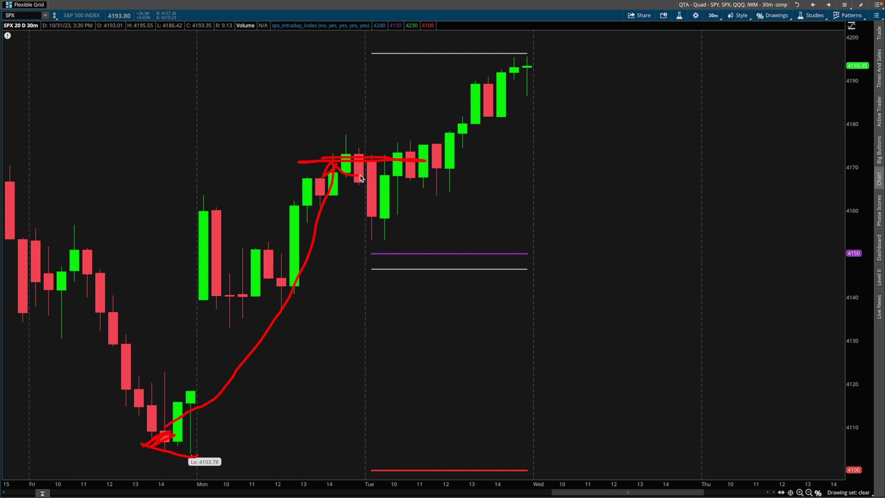
{"action": "mouse_move", "coordinate": [350, 152]}
{"action": "left_mouse_down"}
{"action": "mouse_move", "coordinate": [426, 146]}
{"action": "mouse_move", "coordinate": [337, 143]}
{"action": "left_mouse_up"}
{"action": "mouse_move", "coordinate": [374, 198]}
{"action": "left_mouse_down"}
{"action": "mouse_move", "coordinate": [442, 143]}
{"action": "mouse_move", "coordinate": [402, 142]}
{"action": "mouse_move", "coordinate": [438, 151]}
{"action": "left_mouse_up"}
{"action": "key", "text": "e"}
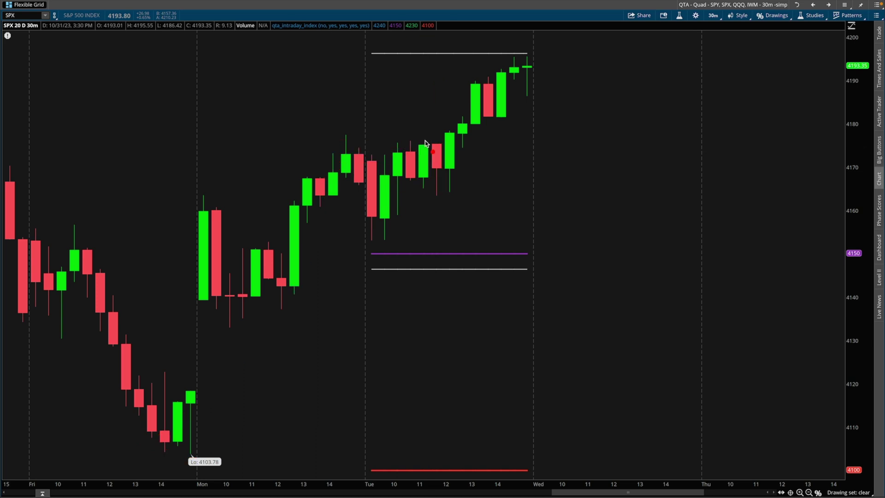
Circle the SPX consolidation on Tuesday morning, clear the circle, and bring up the OptionStrat iron condor.
{"action": "mouse_move", "coordinate": [439, 141]}
{"action": "left_mouse_down"}
{"action": "mouse_move", "coordinate": [371, 140]}
{"action": "mouse_move", "coordinate": [457, 192]}
{"action": "mouse_move", "coordinate": [409, 139]}
{"action": "left_mouse_up"}
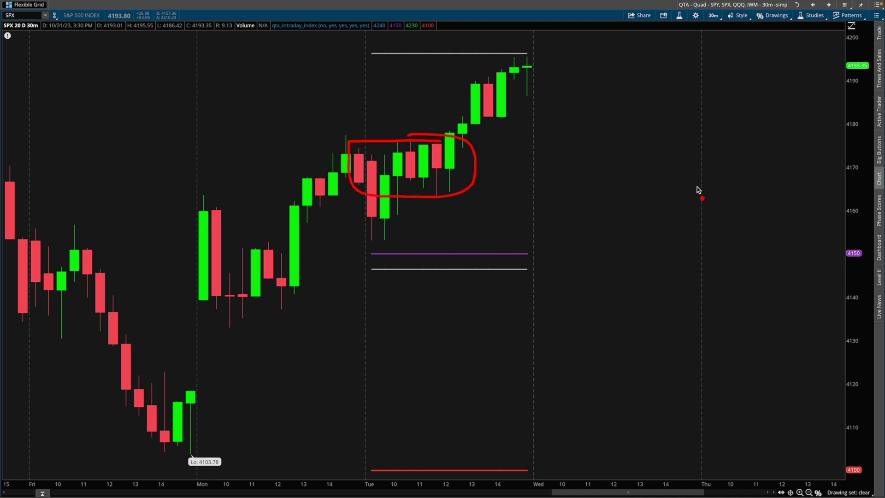
{"action": "key", "text": "Escape"}
{"action": "key", "text": "ctrl+Left"}
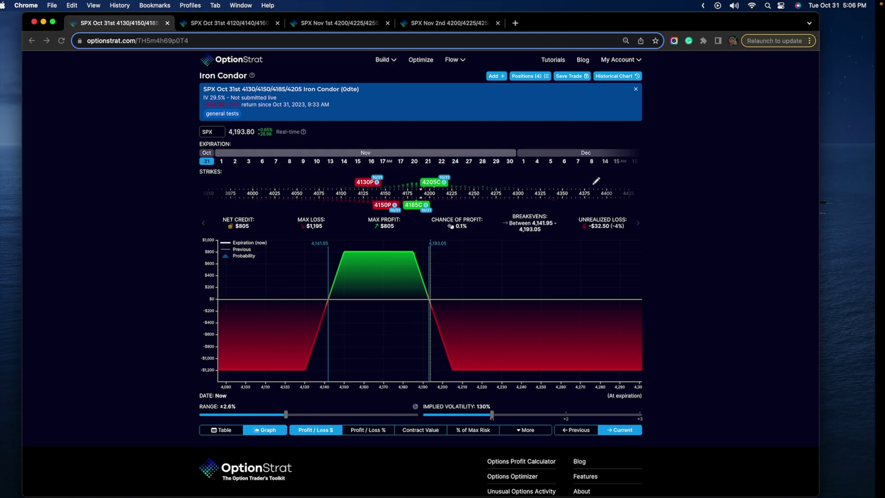
Switch to Discord, find the post comparing the 0dte iron condor and twin butterfly, and enlarge the iron condor image.
{"action": "key", "text": "ctrl+Right"}
{"action": "key", "text": "ctrl+Right"}
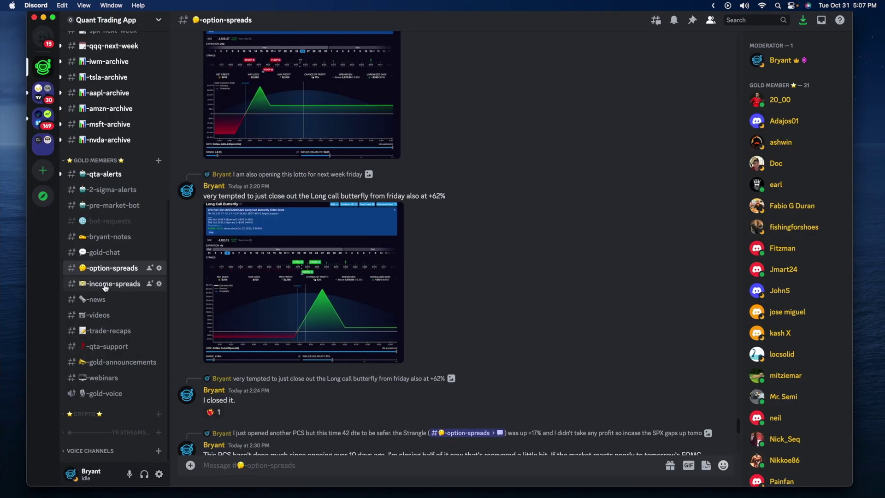
{"action": "scroll", "coordinate": [355, 254], "scroll_direction": "down", "scroll_amount": 5}
{"action": "scroll", "coordinate": [355, 253], "scroll_direction": "up", "scroll_amount": 15}
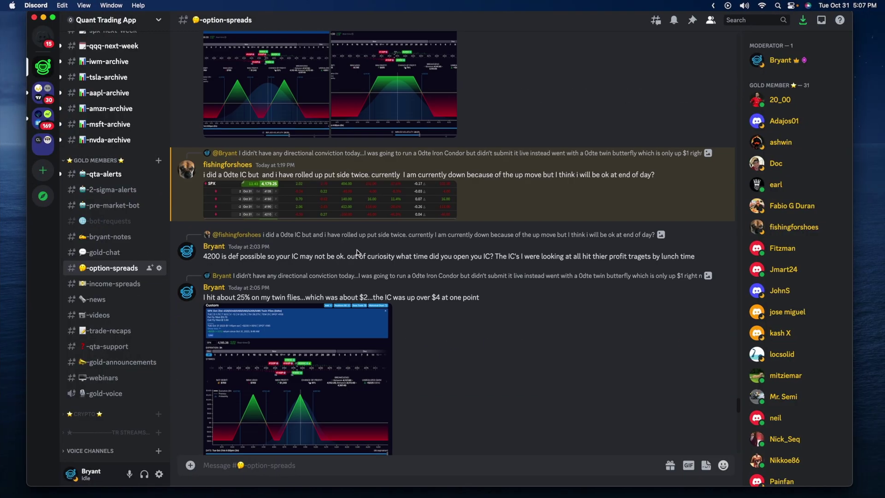
{"action": "scroll", "coordinate": [358, 253], "scroll_direction": "up", "scroll_amount": 3}
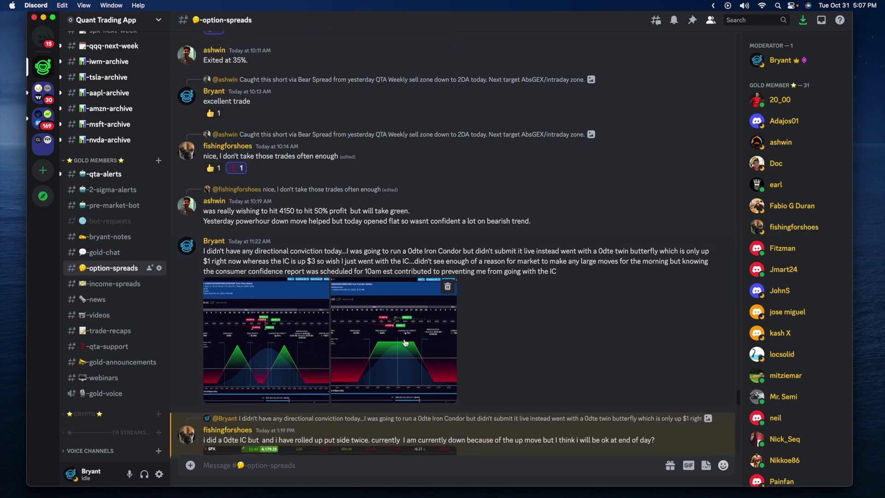
{"action": "left_click", "coordinate": [396, 330]}
Underline the iron condor's return, close the image, and enlarge the neighbouring Twin Flies image.
{"action": "key", "text": "ctrl+a"}
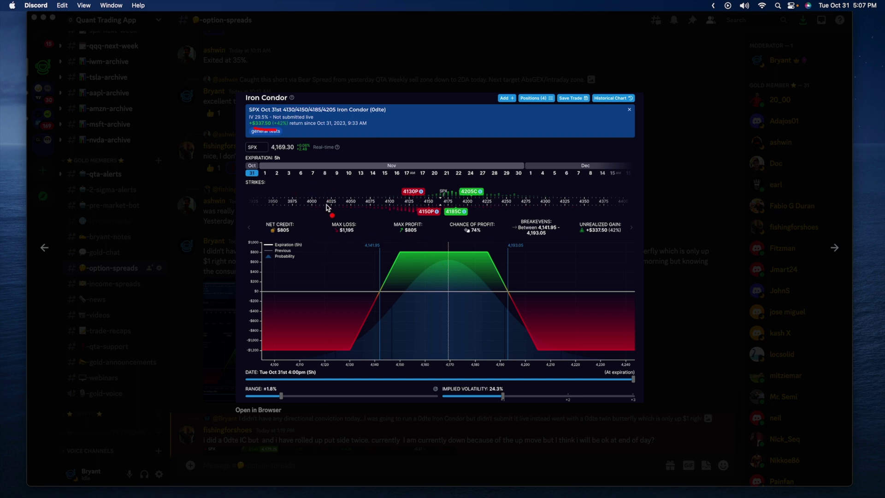
{"action": "left_click", "coordinate": [432, 58]}
{"action": "left_click", "coordinate": [245, 357]}
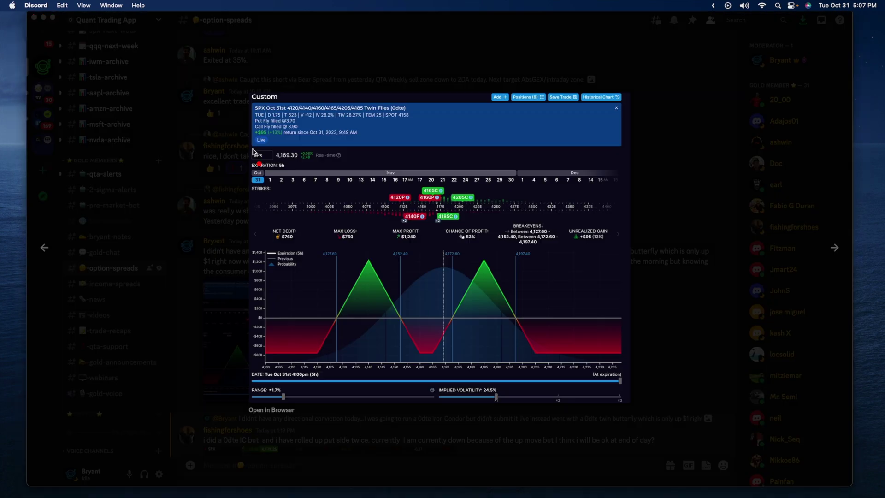
Switch to OptionStrat, open the SPX Oct 31st Twin Flies trade, and underline its return.
{"action": "key", "text": "ctrl+Left"}
{"action": "key", "text": "ctrl+Left"}
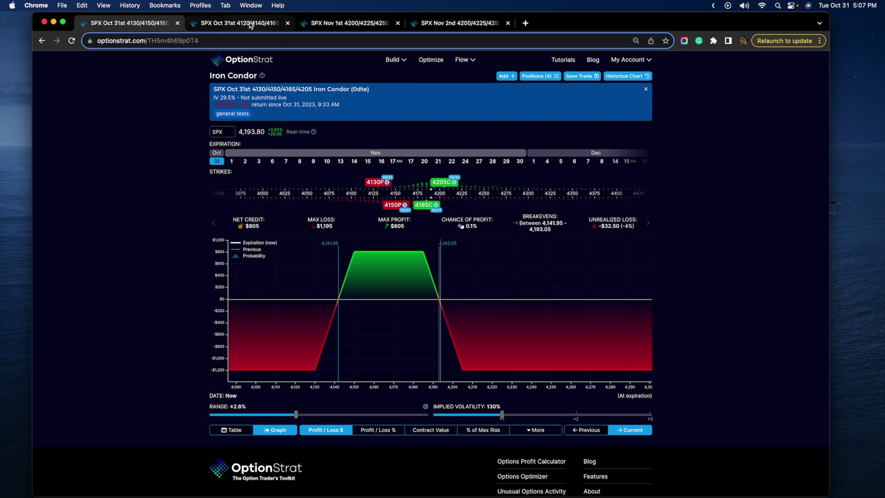
{"action": "left_click", "coordinate": [251, 24]}
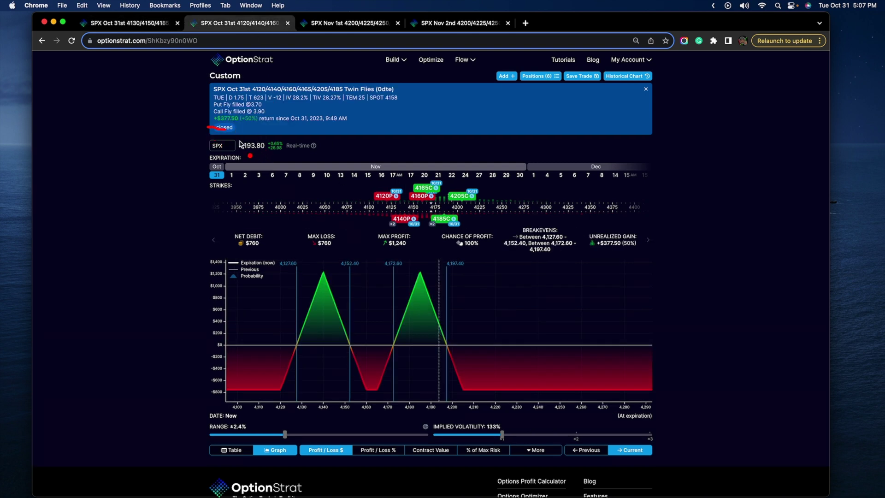
Reopen the SPX Oct 31st iron condor and mark its payoff graph near the upper breakeven and strikes.
{"action": "left_click", "coordinate": [127, 24]}
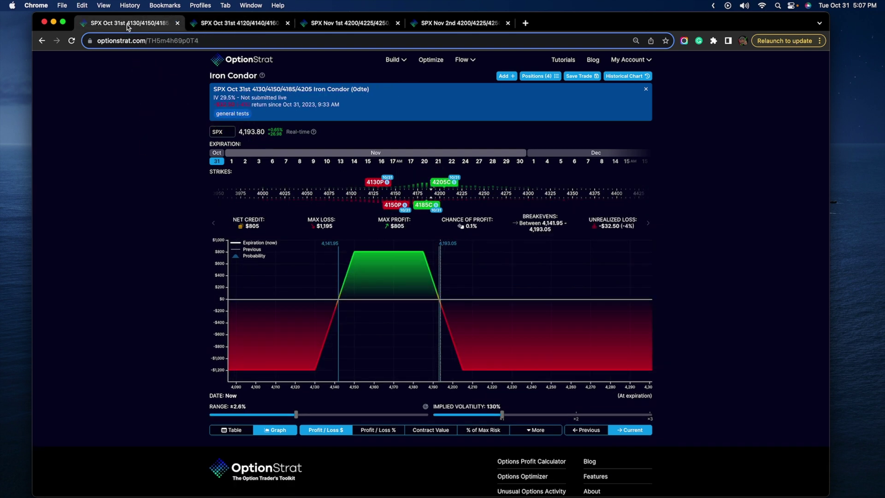
{"action": "mouse_move", "coordinate": [444, 293]}
{"action": "left_mouse_down"}
{"action": "mouse_move", "coordinate": [436, 307]}
{"action": "mouse_move", "coordinate": [450, 315]}
{"action": "left_mouse_up"}
{"action": "mouse_move", "coordinate": [418, 164]}
{"action": "left_mouse_down"}
{"action": "mouse_move", "coordinate": [377, 162]}
{"action": "mouse_move", "coordinate": [469, 249]}
{"action": "mouse_move", "coordinate": [385, 157]}
{"action": "left_mouse_up"}
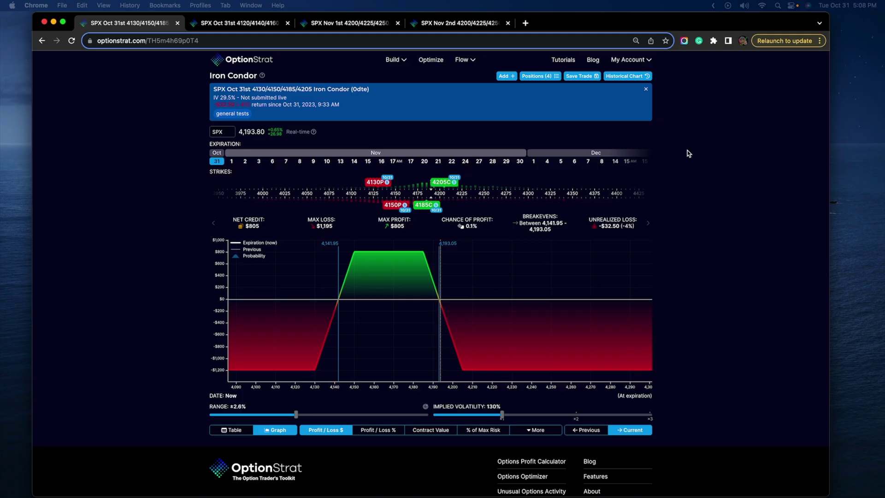
Bring up the iron condor's Price History screenshot in Preview and enlarge its window to fill most of the desktop.
{"action": "key", "text": "ctrl+Right"}
{"action": "key", "text": "ctrl+Right"}
{"action": "key", "text": "ctrl+Right"}
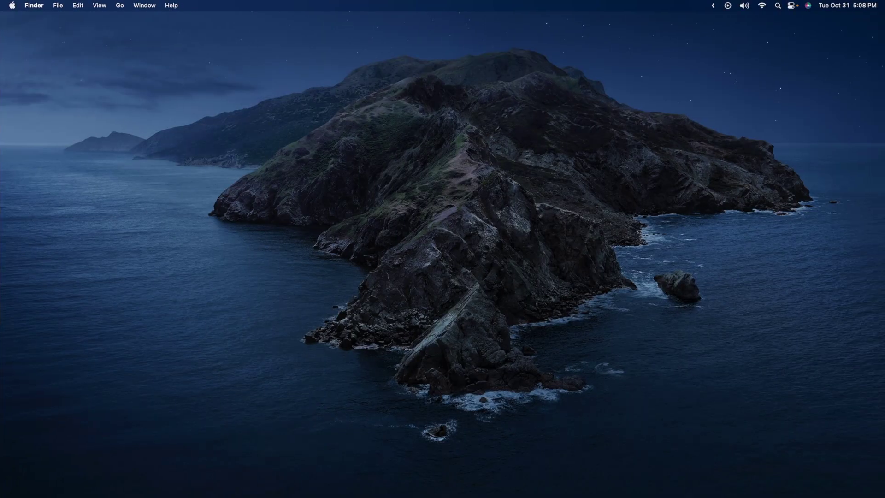
{"action": "left_click_drag", "start_coordinate": [213, 78], "coordinate": [263, 74]}
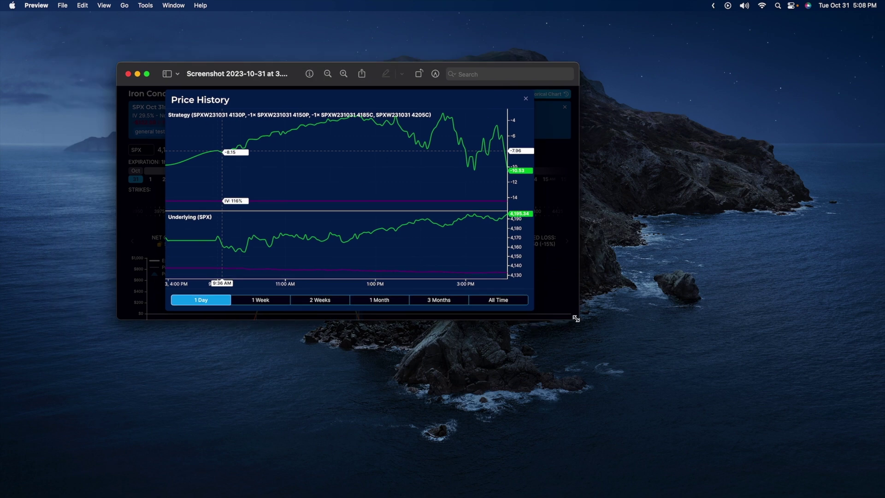
{"action": "left_click_drag", "start_coordinate": [576, 318], "coordinate": [800, 458]}
{"action": "left_click_drag", "start_coordinate": [390, 75], "coordinate": [337, 23]}
{"action": "left_click_drag", "start_coordinate": [745, 408], "coordinate": [826, 471]}
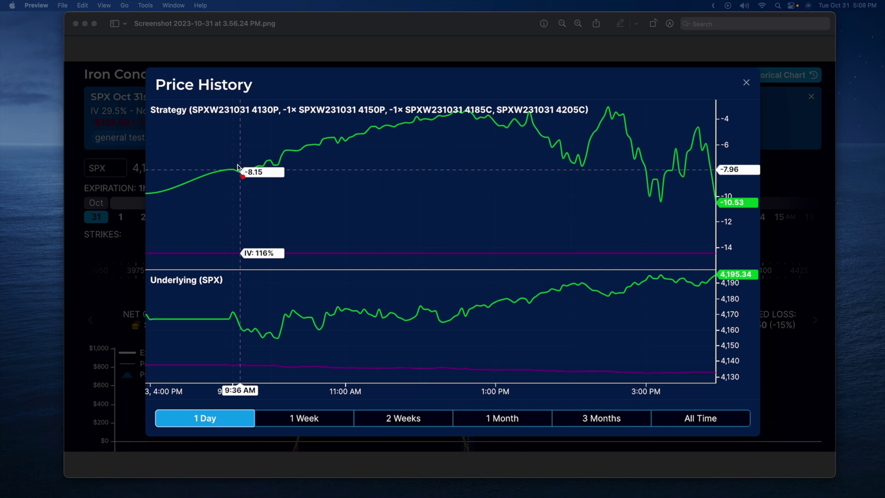
Switch back to Discord's enlarged Twin Flies image and advance to the iron condor image.
{"action": "key", "text": "ctrl+Left"}
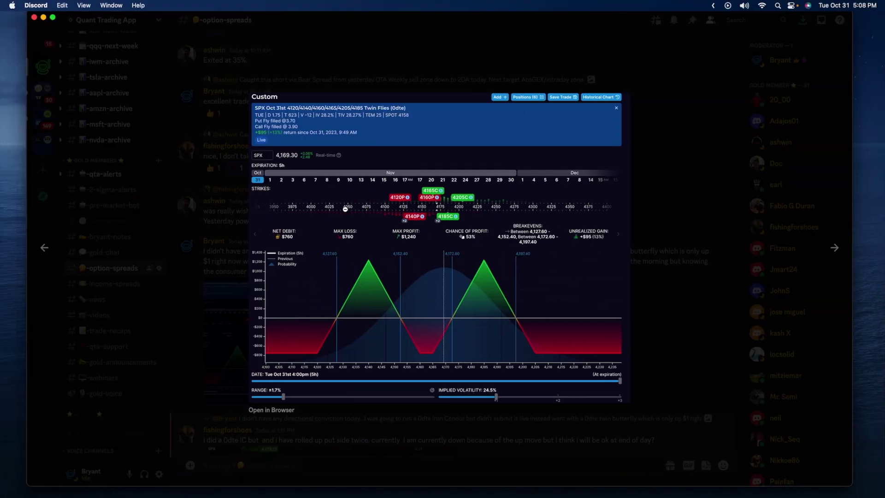
{"action": "key", "text": "ctrl+Left"}
{"action": "key", "text": "ctrl+Right"}
{"action": "left_click", "coordinate": [832, 248]}
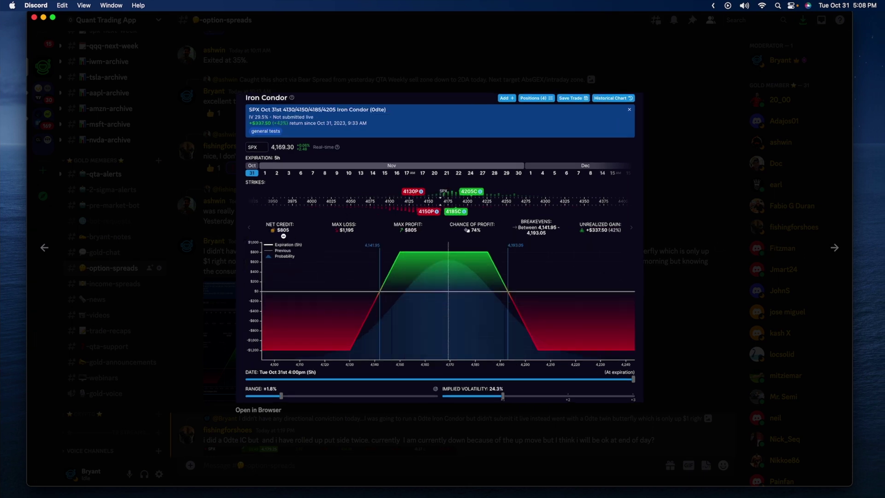
Cross the 9:36 AM entry on Preview's iron condor Price History screenshot and draw arrows from its afternoon peak to both axes.
{"action": "key", "text": "ctrl+Right"}
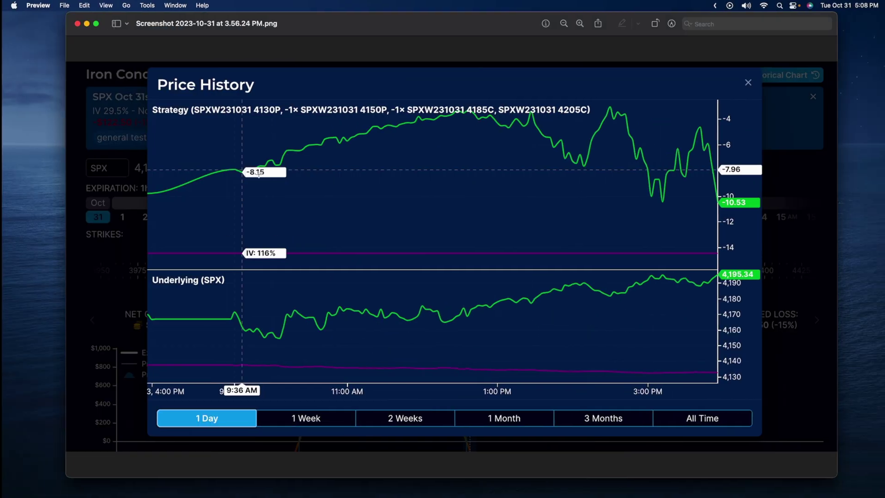
{"action": "key", "text": "ctrl+a"}
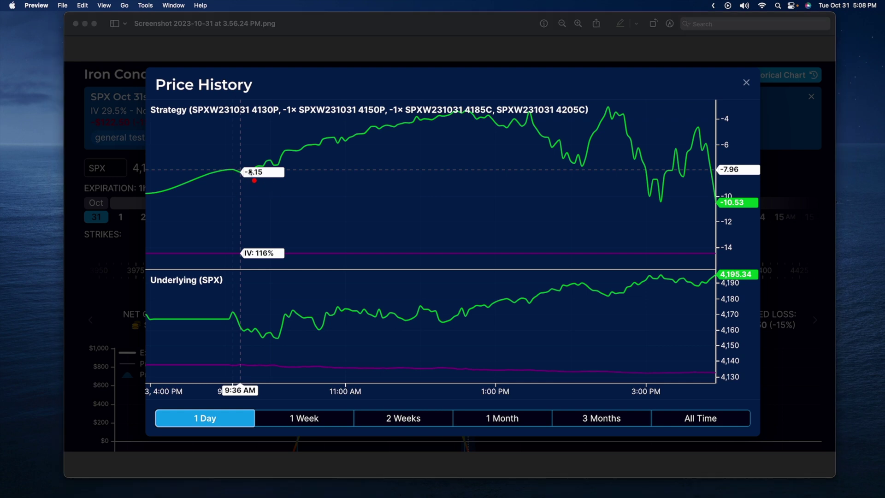
{"action": "mouse_move", "coordinate": [235, 170]}
{"action": "left_mouse_down"}
{"action": "mouse_move", "coordinate": [247, 180]}
{"action": "mouse_move", "coordinate": [226, 184]}
{"action": "left_mouse_up"}
{"action": "mouse_move", "coordinate": [609, 111]}
{"action": "left_mouse_down"}
{"action": "mouse_move", "coordinate": [601, 374]}
{"action": "mouse_move", "coordinate": [609, 354]}
{"action": "left_mouse_up"}
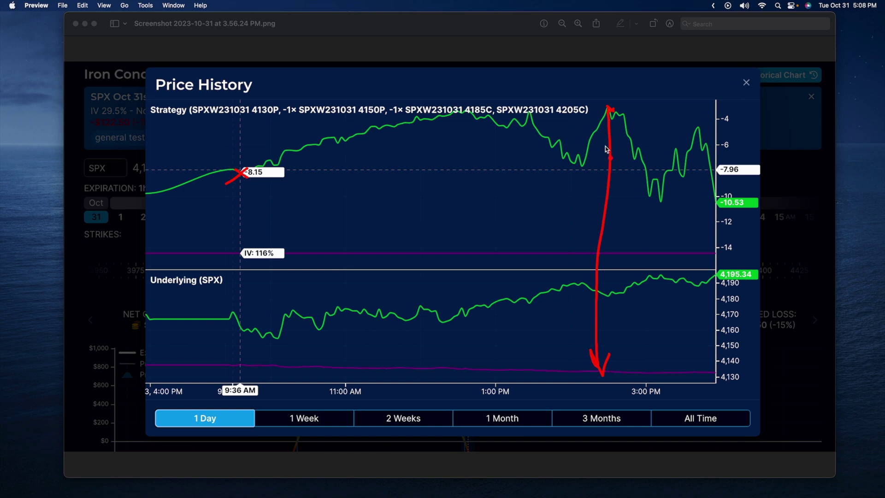
{"action": "left_click_drag", "start_coordinate": [608, 108], "coordinate": [709, 115]}
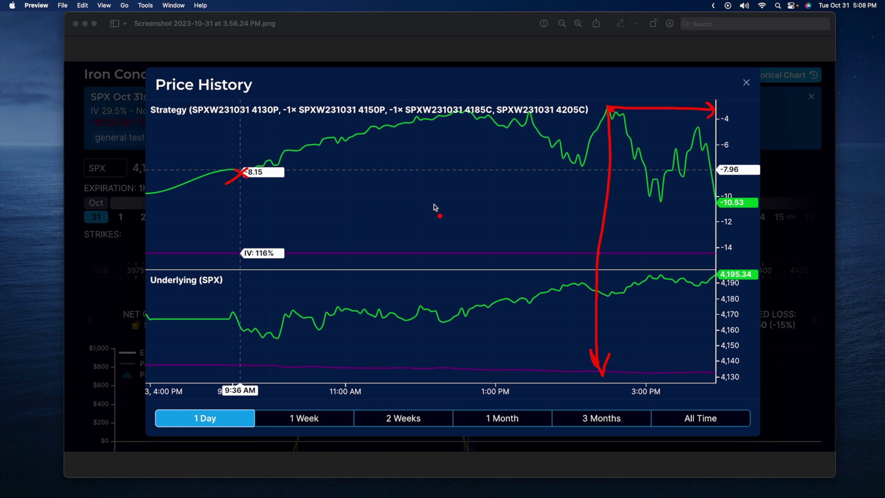
Write $450 by hand in the open area beneath the iron condor's strategy price line.
{"action": "left_click", "coordinate": [417, 225]}
{"action": "left_click_drag", "start_coordinate": [454, 207], "coordinate": [438, 247]}
{"action": "left_click_drag", "start_coordinate": [491, 189], "coordinate": [488, 190]}
{"action": "mouse_move", "coordinate": [337, 199]}
{"action": "left_mouse_down"}
{"action": "mouse_move", "coordinate": [335, 227]}
{"action": "mouse_move", "coordinate": [302, 229]}
{"action": "left_mouse_up"}
{"action": "left_click_drag", "start_coordinate": [322, 182], "coordinate": [318, 262]}
{"action": "left_click_drag", "start_coordinate": [332, 226], "coordinate": [337, 289]}
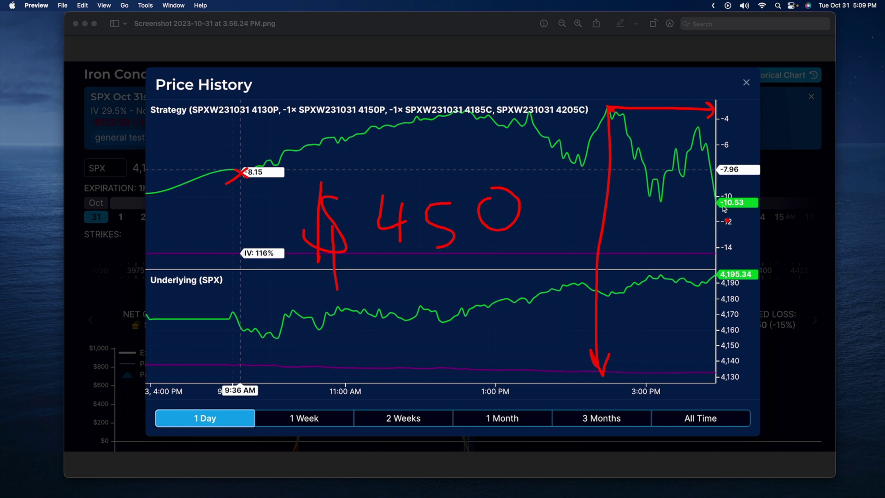
Mark the iron condor's final price on the price axis and clear all the drawings.
{"action": "left_click_drag", "start_coordinate": [722, 200], "coordinate": [708, 211]}
{"action": "left_click_drag", "start_coordinate": [712, 203], "coordinate": [722, 214]}
{"action": "key", "text": "Escape"}
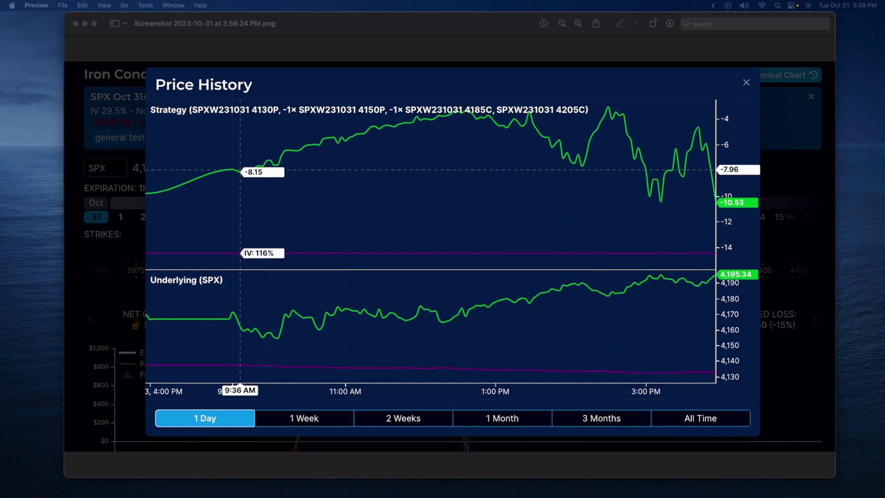
Bring up the twin butterfly's Price History screenshot, enlarge its window, and mark the 9:42 AM entry price.
{"action": "left_click_drag", "start_coordinate": [183, 52], "coordinate": [226, 14]}
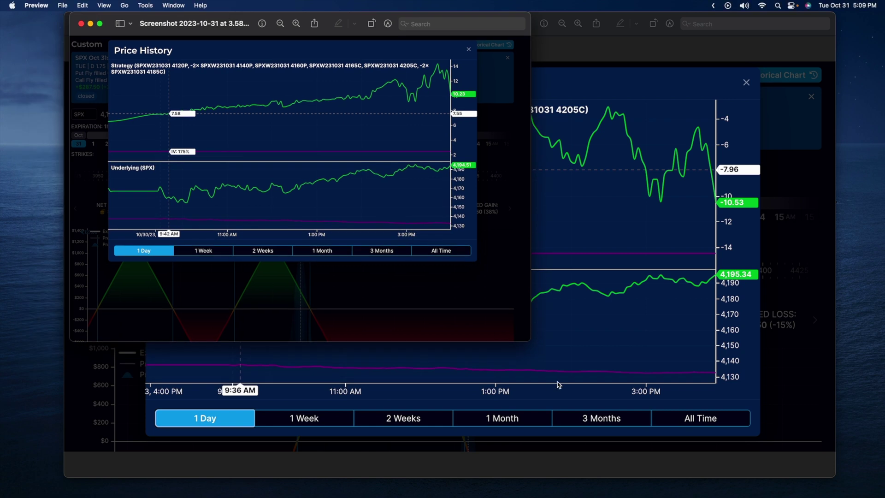
{"action": "mouse_move", "coordinate": [528, 339]}
{"action": "left_mouse_down"}
{"action": "mouse_move", "coordinate": [791, 479]}
{"action": "mouse_move", "coordinate": [853, 497]}
{"action": "left_mouse_up"}
{"action": "key", "text": "ctrl+a"}
{"action": "mouse_move", "coordinate": [259, 146]}
{"action": "left_mouse_down"}
{"action": "mouse_move", "coordinate": [277, 163]}
{"action": "mouse_move", "coordinate": [256, 161]}
{"action": "left_mouse_up"}
{"action": "key", "text": "Escape"}
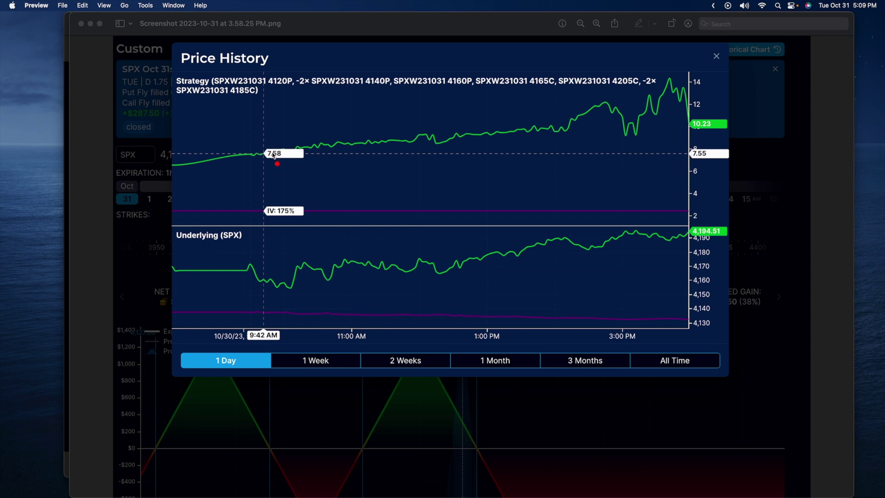
Trace the twin butterfly's price line from its 9:42 AM entry and mark the payoff graph beneath the Price History.
{"action": "mouse_move", "coordinate": [264, 152]}
{"action": "left_mouse_down"}
{"action": "mouse_move", "coordinate": [422, 148]}
{"action": "mouse_move", "coordinate": [571, 124]}
{"action": "left_mouse_up"}
{"action": "key", "text": "Escape"}
{"action": "mouse_move", "coordinate": [318, 410]}
{"action": "left_mouse_down"}
{"action": "mouse_move", "coordinate": [239, 411]}
{"action": "mouse_move", "coordinate": [309, 424]}
{"action": "mouse_move", "coordinate": [425, 409]}
{"action": "left_mouse_up"}
{"action": "mouse_move", "coordinate": [148, 436]}
{"action": "left_mouse_down"}
{"action": "mouse_move", "coordinate": [159, 417]}
{"action": "mouse_move", "coordinate": [291, 471]}
{"action": "left_mouse_up"}
{"action": "mouse_move", "coordinate": [361, 461]}
{"action": "left_mouse_down"}
{"action": "mouse_move", "coordinate": [453, 369]}
{"action": "mouse_move", "coordinate": [491, 457]}
{"action": "left_mouse_up"}
{"action": "left_click_drag", "start_coordinate": [263, 156], "coordinate": [333, 161]}
{"action": "mouse_move", "coordinate": [258, 144]}
{"action": "left_mouse_down"}
{"action": "mouse_move", "coordinate": [274, 161]}
{"action": "mouse_move", "coordinate": [250, 171]}
{"action": "mouse_move", "coordinate": [282, 150]}
{"action": "mouse_move", "coordinate": [335, 165]}
{"action": "mouse_move", "coordinate": [310, 172]}
{"action": "mouse_move", "coordinate": [279, 148]}
{"action": "mouse_move", "coordinate": [383, 146]}
{"action": "mouse_move", "coordinate": [507, 124]}
{"action": "mouse_move", "coordinate": [534, 100]}
{"action": "mouse_move", "coordinate": [540, 120]}
{"action": "left_mouse_up"}
{"action": "key", "text": "Delete"}
{"action": "mouse_move", "coordinate": [293, 149]}
{"action": "left_mouse_down"}
{"action": "mouse_move", "coordinate": [437, 153]}
{"action": "mouse_move", "coordinate": [331, 139]}
{"action": "left_mouse_up"}
Shift the twin butterfly window aside, trace the iron condor's rise and fall in its own window, and return to the twin butterfly.
{"action": "left_click_drag", "start_coordinate": [229, 21], "coordinate": [273, 21]}
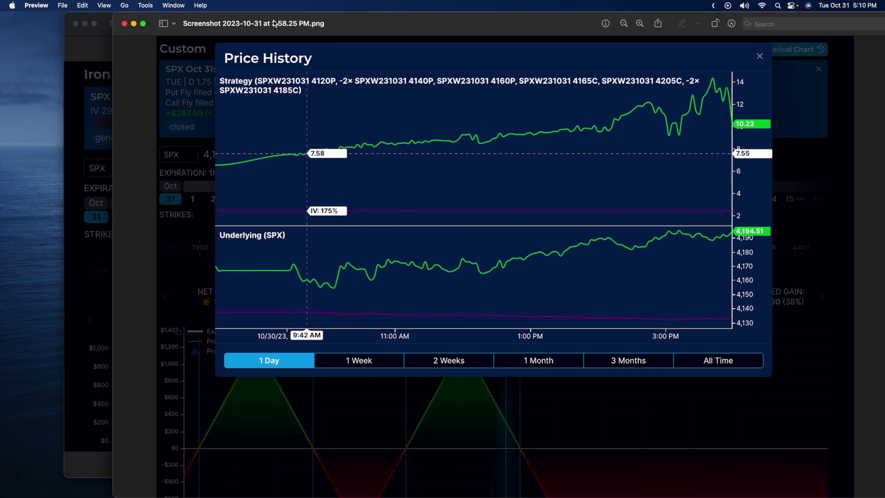
{"action": "left_click", "coordinate": [101, 88]}
{"action": "key", "text": "ctrl+a"}
{"action": "mouse_move", "coordinate": [237, 169]}
{"action": "left_mouse_down"}
{"action": "mouse_move", "coordinate": [416, 118]}
{"action": "mouse_move", "coordinate": [469, 113]}
{"action": "mouse_move", "coordinate": [575, 165]}
{"action": "left_mouse_up"}
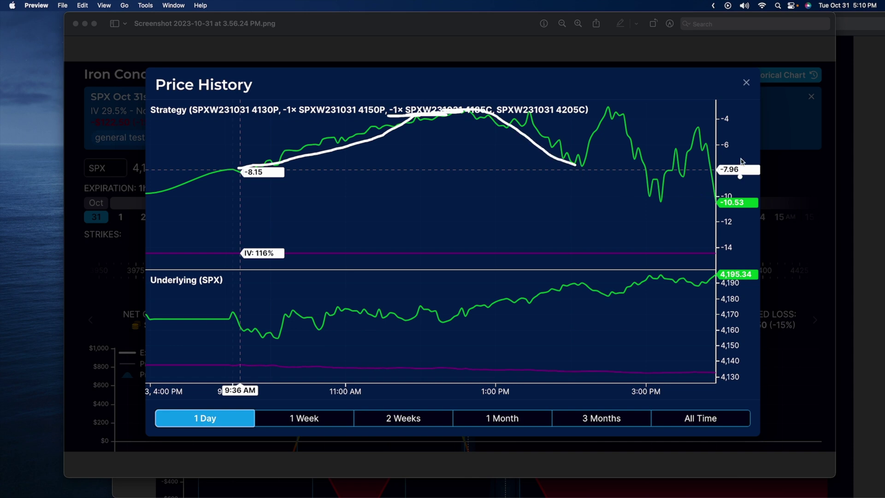
{"action": "key", "text": "Escape"}
{"action": "left_click", "coordinate": [842, 114]}
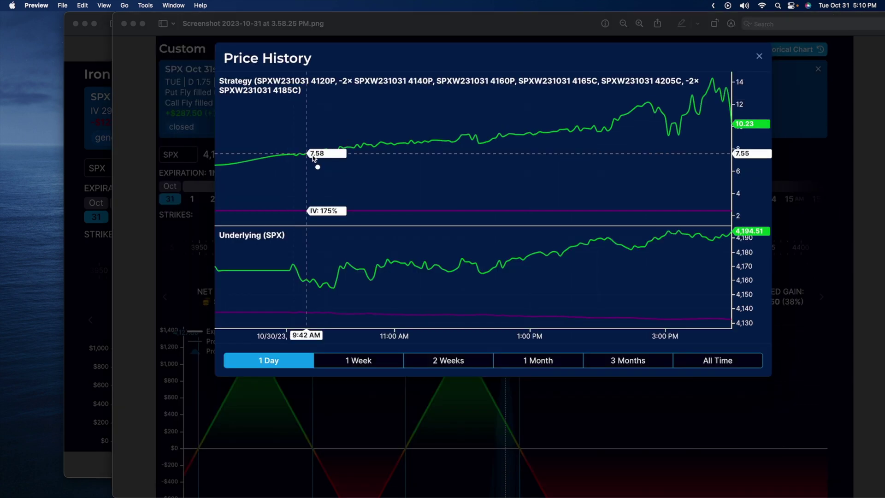
Trace the twin butterfly's climb from its entry, add an arrow at the 12 level, and write 25% beneath the line.
{"action": "left_click_drag", "start_coordinate": [318, 155], "coordinate": [608, 126]}
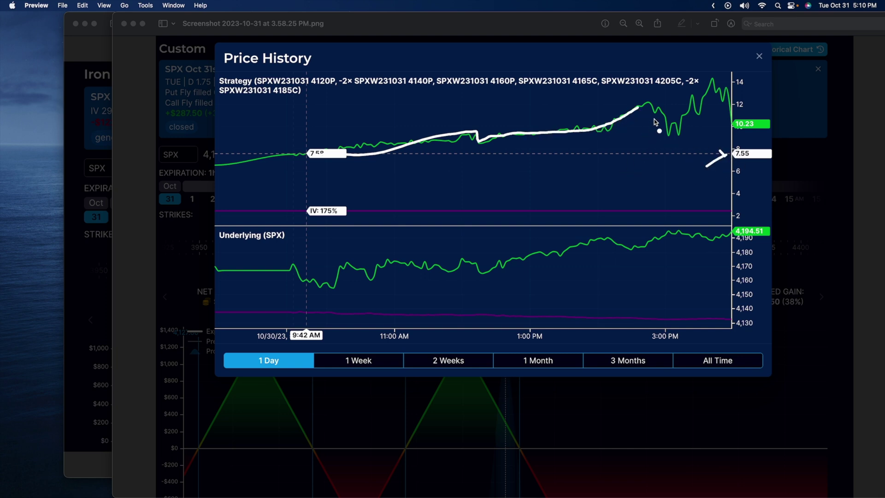
{"action": "mouse_move", "coordinate": [630, 102]}
{"action": "left_mouse_down"}
{"action": "mouse_move", "coordinate": [712, 102]}
{"action": "mouse_move", "coordinate": [698, 112]}
{"action": "left_mouse_up"}
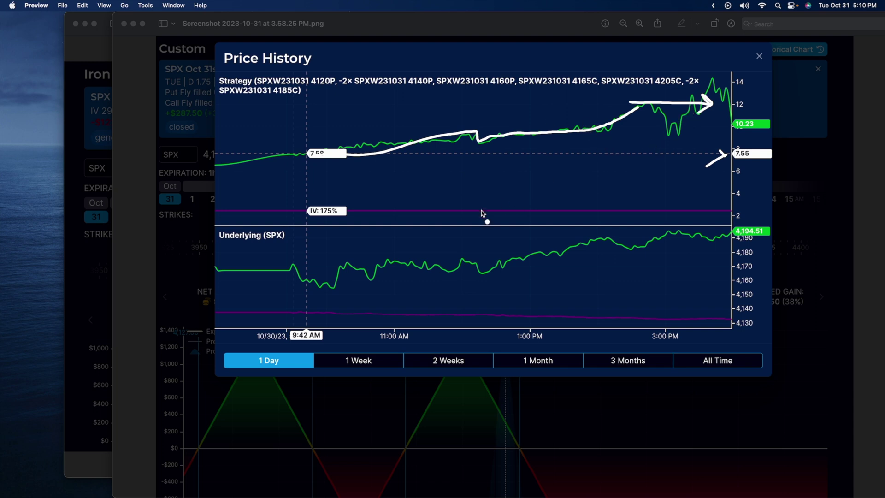
{"action": "left_click_drag", "start_coordinate": [483, 206], "coordinate": [509, 259]}
{"action": "left_click_drag", "start_coordinate": [602, 197], "coordinate": [595, 248]}
{"action": "mouse_move", "coordinate": [615, 247]}
{"action": "left_mouse_down"}
{"action": "mouse_move", "coordinate": [638, 249]}
{"action": "mouse_move", "coordinate": [615, 258]}
{"action": "left_mouse_up"}
{"action": "left_click", "coordinate": [565, 238]}
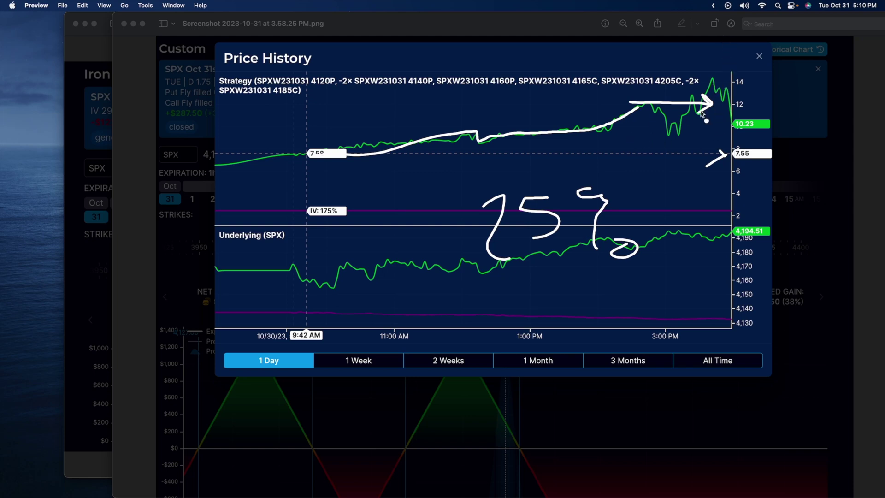
Draw an arrow from the twin butterfly's peak to the 14 level, write $650 below, and clear the drawings.
{"action": "left_click_drag", "start_coordinate": [705, 79], "coordinate": [732, 82]}
{"action": "mouse_move", "coordinate": [674, 270]}
{"action": "left_mouse_down"}
{"action": "mouse_move", "coordinate": [702, 309]}
{"action": "mouse_move", "coordinate": [680, 293]}
{"action": "left_mouse_up"}
{"action": "mouse_move", "coordinate": [741, 276]}
{"action": "left_mouse_down"}
{"action": "mouse_move", "coordinate": [724, 278]}
{"action": "mouse_move", "coordinate": [740, 327]}
{"action": "left_mouse_up"}
{"action": "left_click_drag", "start_coordinate": [794, 292], "coordinate": [768, 292]}
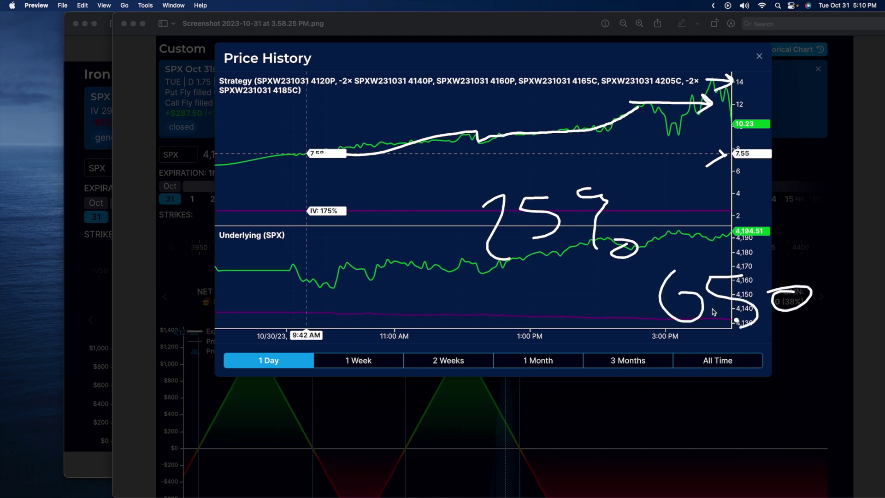
{"action": "mouse_move", "coordinate": [635, 282]}
{"action": "left_mouse_down"}
{"action": "mouse_move", "coordinate": [606, 328]}
{"action": "mouse_move", "coordinate": [618, 349]}
{"action": "mouse_move", "coordinate": [613, 324]}
{"action": "left_mouse_up"}
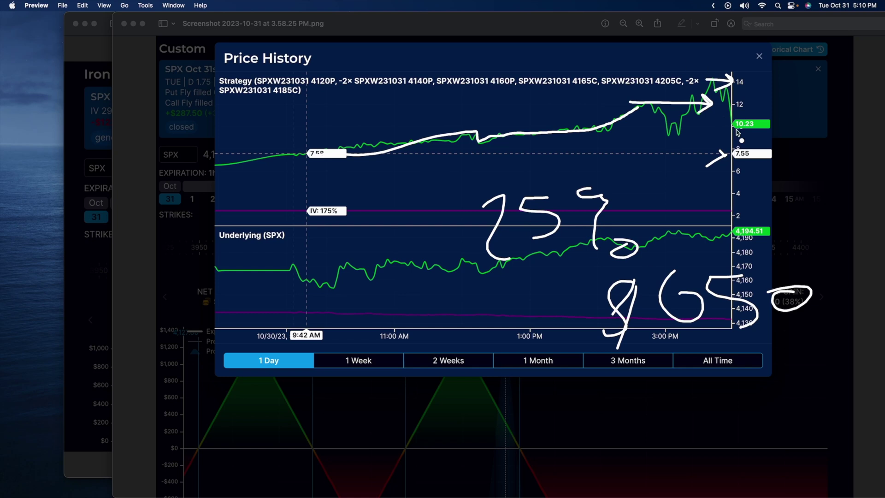
{"action": "left_click", "coordinate": [652, 258]}
{"action": "key", "text": "Escape"}
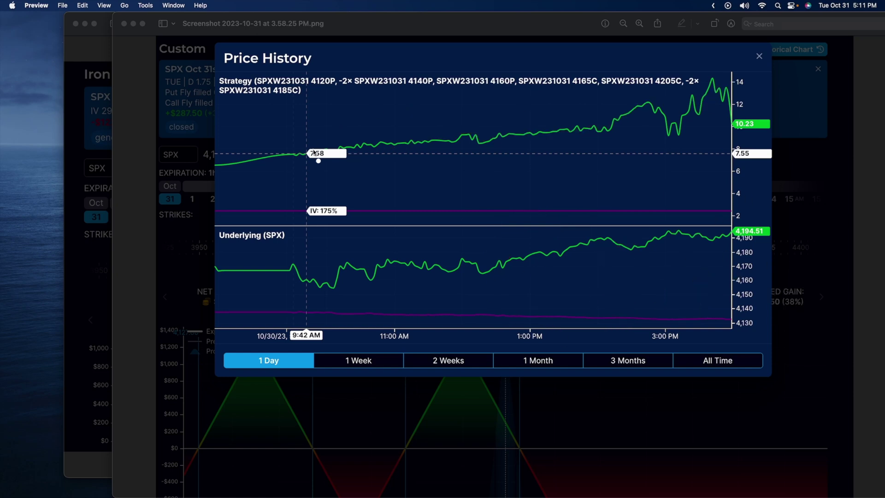
Draw an arrow along the twin butterfly's price line from the 9:42 AM entry to past 1:00 PM, and clear it.
{"action": "left_click_drag", "start_coordinate": [314, 153], "coordinate": [380, 142]}
{"action": "left_click_drag", "start_coordinate": [485, 137], "coordinate": [554, 138]}
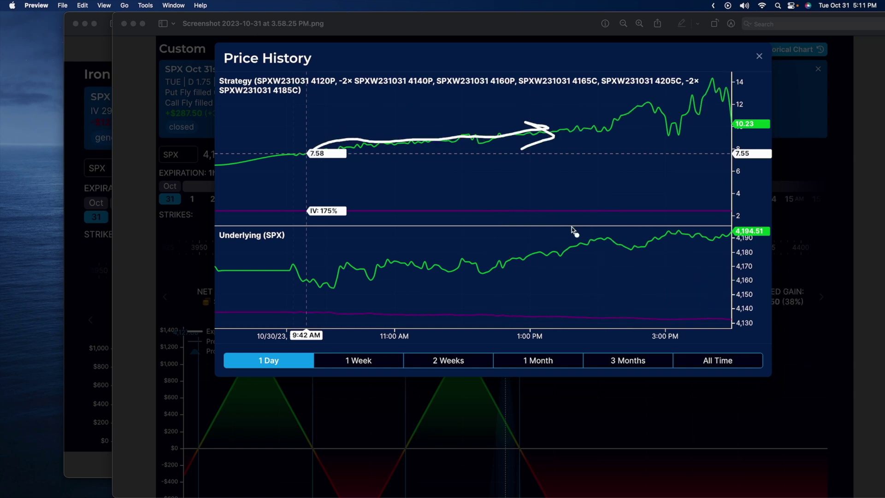
{"action": "key", "text": "Escape"}
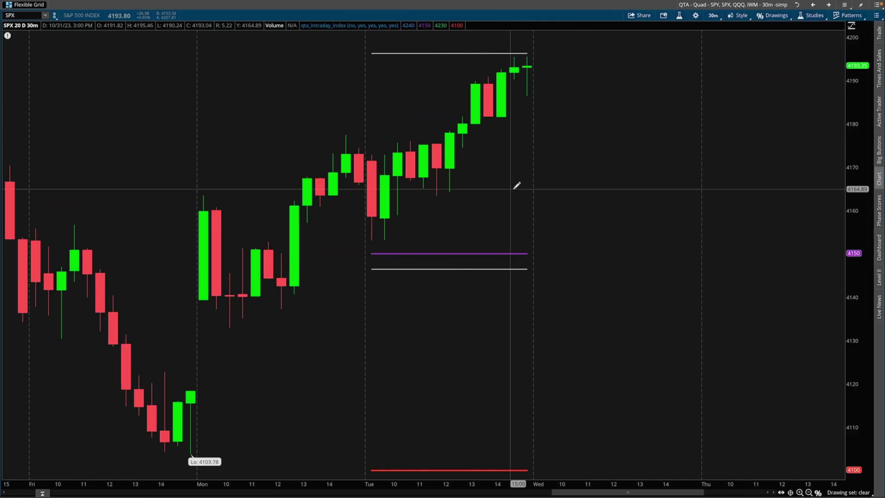
On the SPX 30-minute chart, draw one rising and one falling arrow from Tuesday's open, and clear them.
{"action": "left_click_drag", "start_coordinate": [369, 165], "coordinate": [447, 153]}
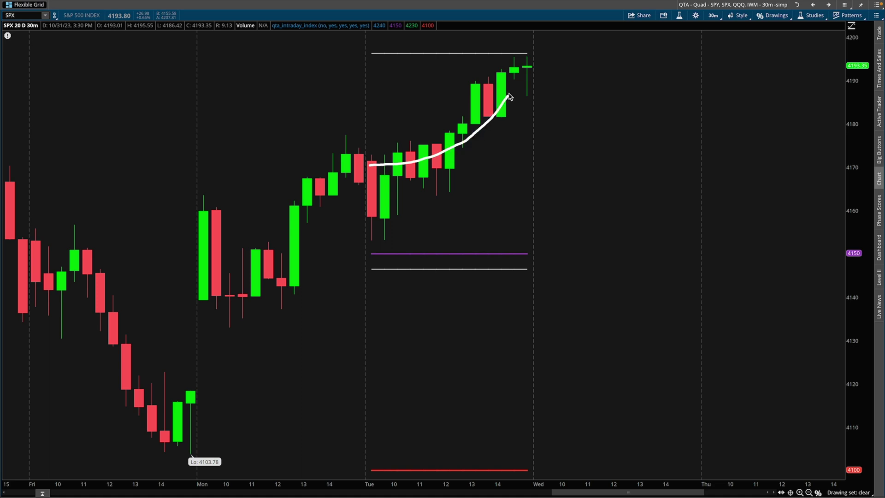
{"action": "left_click_drag", "start_coordinate": [510, 92], "coordinate": [509, 84]}
{"action": "left_click_drag", "start_coordinate": [387, 164], "coordinate": [459, 166]}
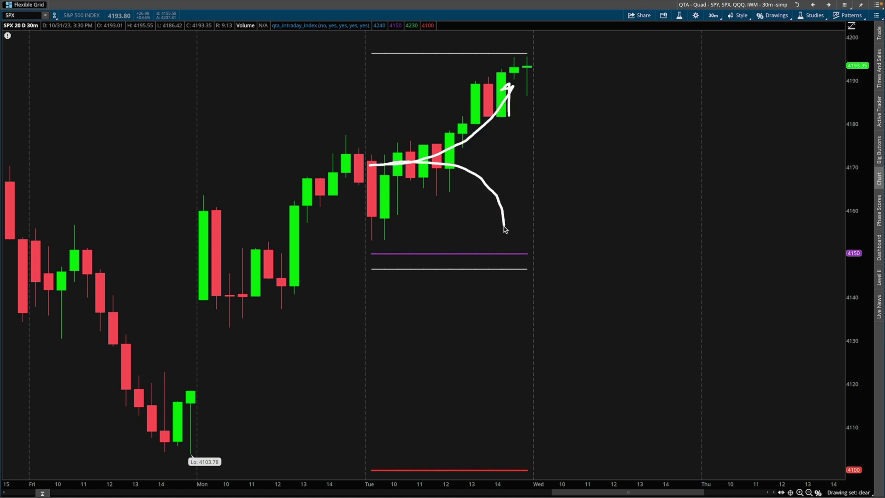
{"action": "left_click_drag", "start_coordinate": [505, 228], "coordinate": [500, 225]}
{"action": "key", "text": "Escape"}
Draw an arrow that runs flat from Tuesday's open and falls toward the 4150 line, and clear it.
{"action": "key", "text": "ctrl+2"}
{"action": "left_click_drag", "start_coordinate": [372, 164], "coordinate": [450, 162]}
{"action": "mouse_move", "coordinate": [493, 225]}
{"action": "left_mouse_down"}
{"action": "mouse_move", "coordinate": [496, 201]}
{"action": "mouse_move", "coordinate": [485, 231]}
{"action": "left_mouse_up"}
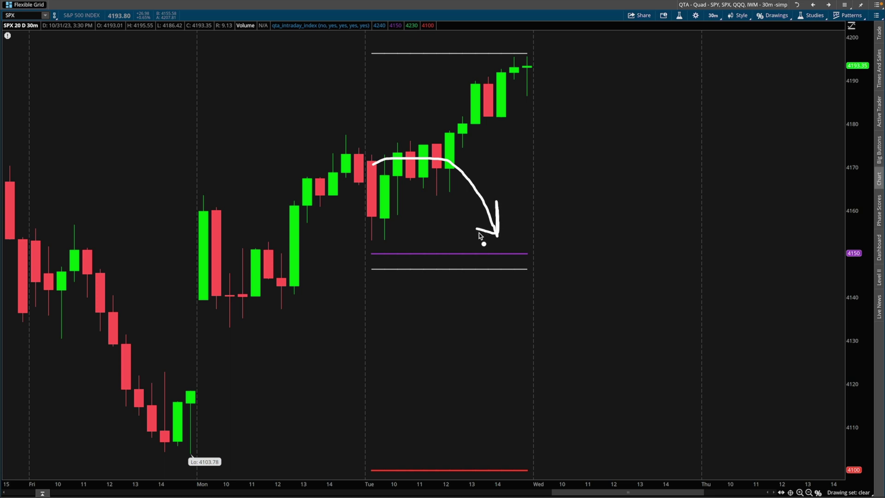
{"action": "key", "text": "e"}
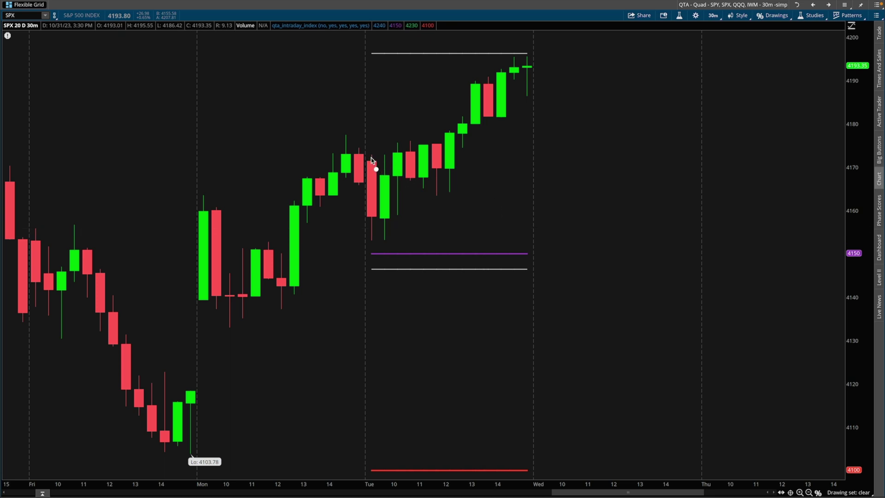
Draw a flat line with crosses at both ends from Tuesday's open, add a large mark in the empty chart space, and clear both.
{"action": "mouse_move", "coordinate": [373, 161]}
{"action": "left_mouse_down"}
{"action": "mouse_move", "coordinate": [503, 158]}
{"action": "mouse_move", "coordinate": [518, 174]}
{"action": "left_mouse_up"}
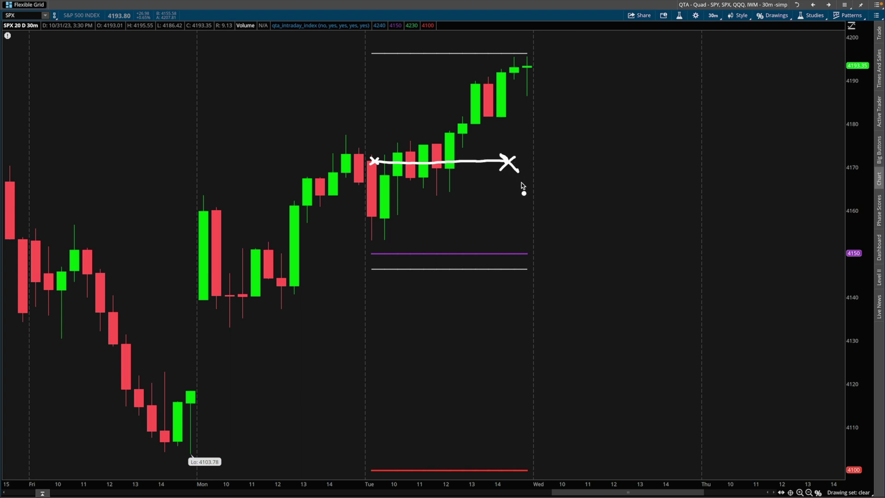
{"action": "left_click_drag", "start_coordinate": [628, 190], "coordinate": [706, 189]}
{"action": "left_click_drag", "start_coordinate": [670, 154], "coordinate": [683, 289]}
{"action": "key", "text": "Escape"}
Draw flat lines across Tuesday's candles at the opening level and clear them.
{"action": "mouse_move", "coordinate": [369, 159]}
{"action": "left_mouse_down"}
{"action": "mouse_move", "coordinate": [407, 94]}
{"action": "mouse_move", "coordinate": [433, 139]}
{"action": "mouse_move", "coordinate": [449, 230]}
{"action": "mouse_move", "coordinate": [494, 169]}
{"action": "mouse_move", "coordinate": [522, 157]}
{"action": "left_mouse_up"}
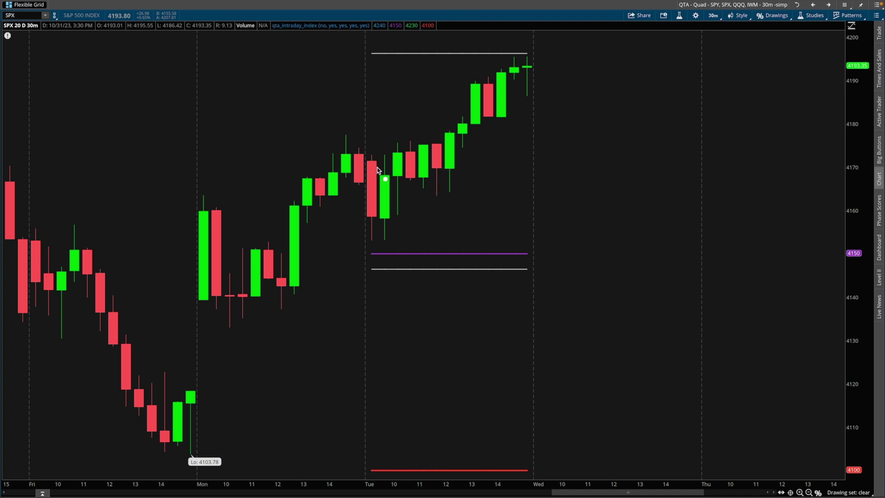
{"action": "mouse_move", "coordinate": [375, 164]}
{"action": "left_mouse_down"}
{"action": "mouse_move", "coordinate": [426, 278]}
{"action": "mouse_move", "coordinate": [445, 276]}
{"action": "mouse_move", "coordinate": [490, 166]}
{"action": "mouse_move", "coordinate": [510, 158]}
{"action": "left_mouse_up"}
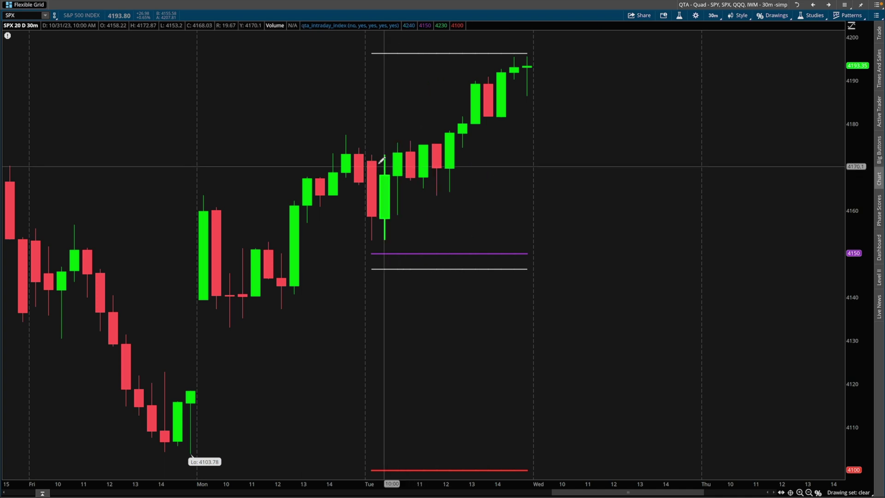
{"action": "left_click_drag", "start_coordinate": [363, 159], "coordinate": [464, 159]}
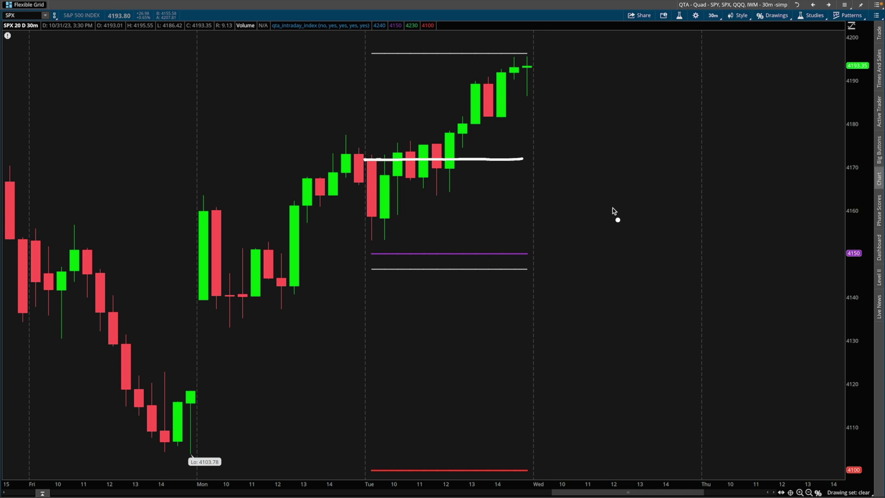
{"action": "key", "text": "Escape"}
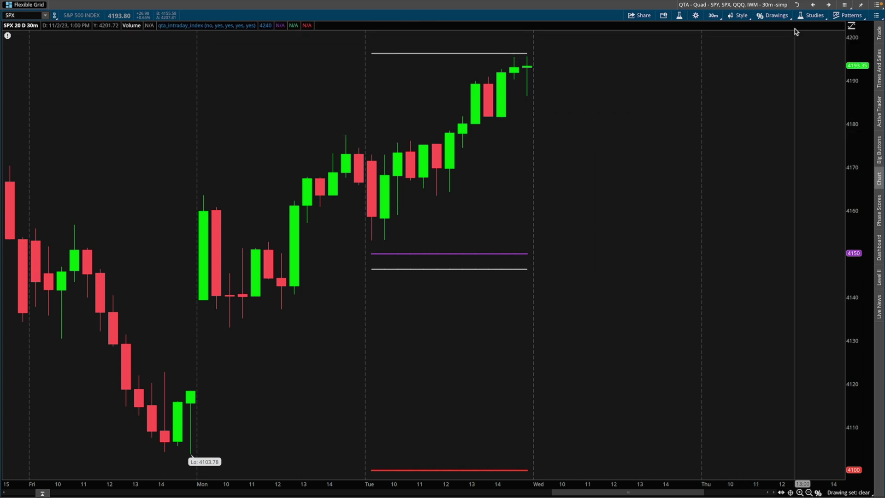
Show the full four-chart grid and maximize the SPX cell again.
{"action": "left_click", "coordinate": [797, 5]}
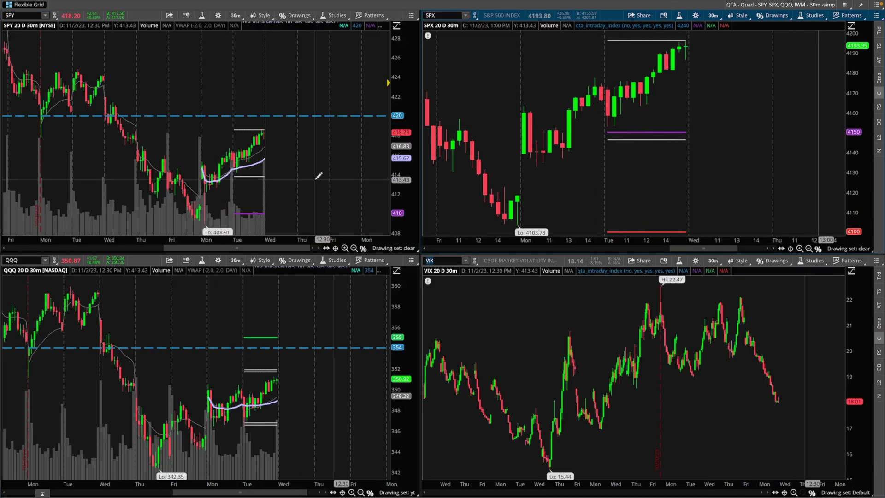
{"action": "right_click", "coordinate": [689, 160]}
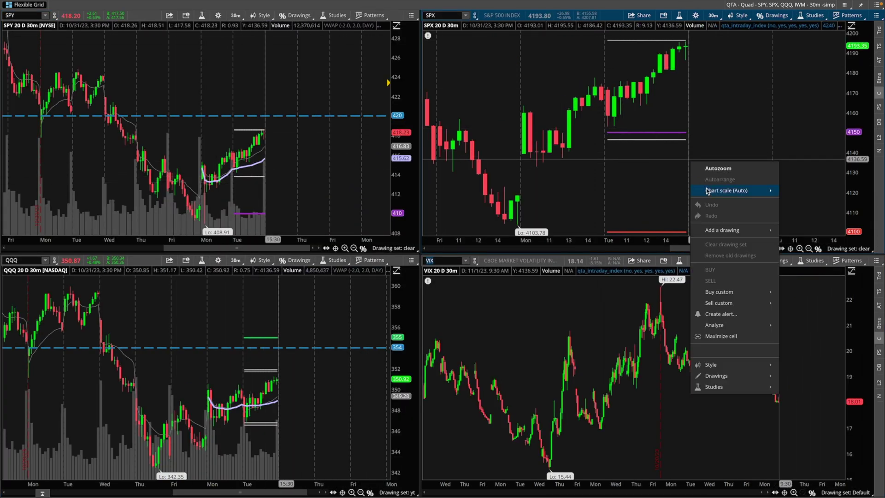
{"action": "left_click", "coordinate": [721, 336]}
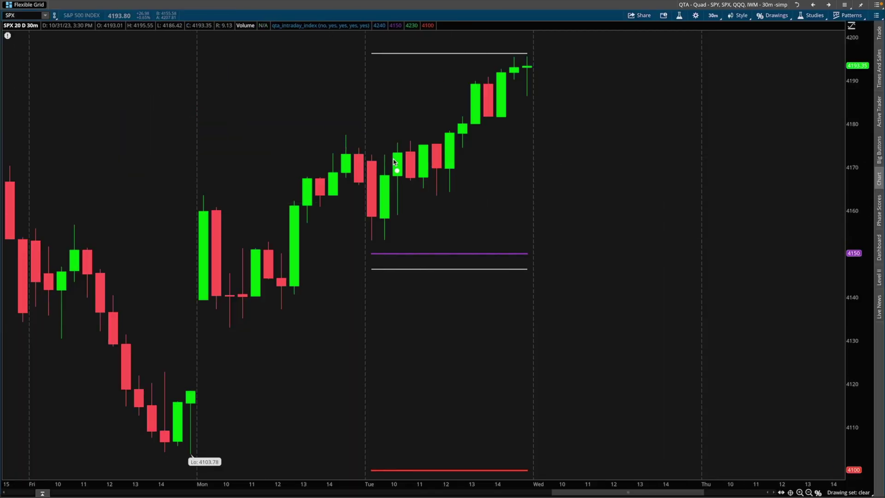
Draw diverging up and down arrows from Tuesday morning's price and circle the upper, lower and middle outcome zones.
{"action": "mouse_move", "coordinate": [394, 161]}
{"action": "left_mouse_down"}
{"action": "mouse_move", "coordinate": [445, 65]}
{"action": "mouse_move", "coordinate": [453, 92]}
{"action": "left_mouse_up"}
{"action": "left_click_drag", "start_coordinate": [393, 161], "coordinate": [451, 261]}
{"action": "mouse_move", "coordinate": [454, 225]}
{"action": "left_mouse_down"}
{"action": "mouse_move", "coordinate": [451, 260]}
{"action": "mouse_move", "coordinate": [428, 261]}
{"action": "left_mouse_up"}
{"action": "mouse_move", "coordinate": [510, 40]}
{"action": "left_mouse_down"}
{"action": "mouse_move", "coordinate": [483, 131]}
{"action": "mouse_move", "coordinate": [497, 51]}
{"action": "left_mouse_up"}
{"action": "mouse_move", "coordinate": [488, 199]}
{"action": "left_mouse_down"}
{"action": "mouse_move", "coordinate": [446, 273]}
{"action": "mouse_move", "coordinate": [526, 207]}
{"action": "mouse_move", "coordinate": [542, 230]}
{"action": "left_mouse_up"}
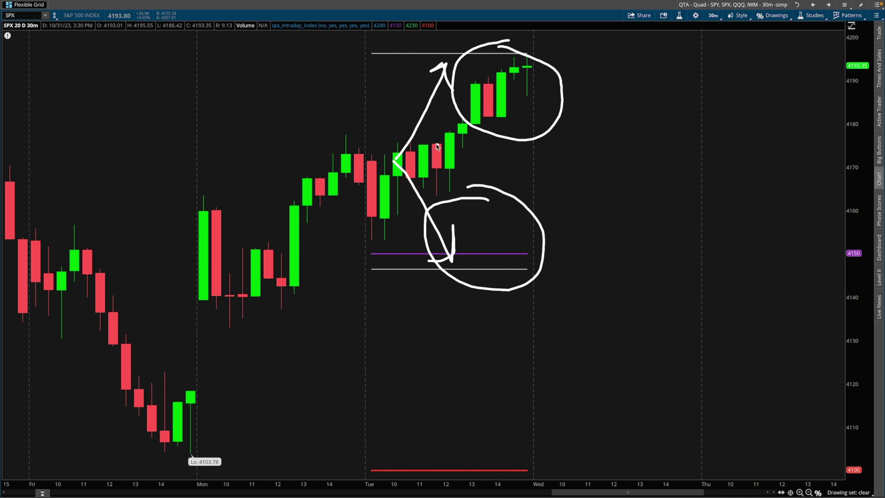
{"action": "mouse_move", "coordinate": [423, 145]}
{"action": "left_mouse_down"}
{"action": "mouse_move", "coordinate": [409, 195]}
{"action": "mouse_move", "coordinate": [410, 141]}
{"action": "mouse_move", "coordinate": [402, 140]}
{"action": "left_mouse_up"}
Write 25% and 1K by hand in the empty chart space after Tuesday's candles.
{"action": "mouse_move", "coordinate": [638, 274]}
{"action": "left_mouse_down"}
{"action": "mouse_move", "coordinate": [647, 354]}
{"action": "mouse_move", "coordinate": [696, 363]}
{"action": "left_mouse_up"}
{"action": "mouse_move", "coordinate": [745, 276]}
{"action": "left_mouse_down"}
{"action": "mouse_move", "coordinate": [731, 275]}
{"action": "mouse_move", "coordinate": [754, 347]}
{"action": "left_mouse_up"}
{"action": "left_click", "coordinate": [815, 314]}
{"action": "left_click_drag", "start_coordinate": [838, 357], "coordinate": [827, 357]}
{"action": "left_click_drag", "start_coordinate": [639, 105], "coordinate": [649, 188]}
{"action": "left_click_drag", "start_coordinate": [654, 105], "coordinate": [659, 158]}
{"action": "left_click_drag", "start_coordinate": [662, 142], "coordinate": [680, 128]}
{"action": "left_click_drag", "start_coordinate": [673, 149], "coordinate": [698, 170]}
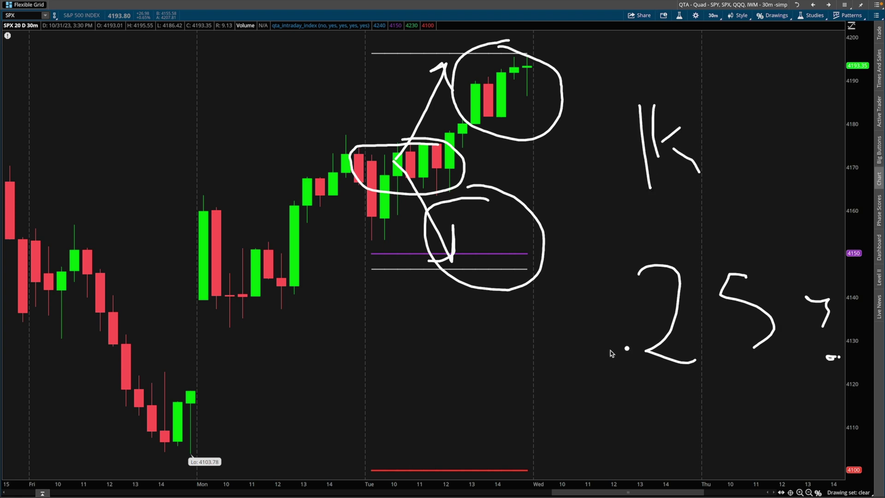
Write 1400 by hand below Tuesday's candles, add a stroke above Friday's candles, and clear all the drawings.
{"action": "left_click_drag", "start_coordinate": [325, 356], "coordinate": [324, 408]}
{"action": "mouse_move", "coordinate": [362, 346]}
{"action": "left_mouse_down"}
{"action": "mouse_move", "coordinate": [398, 376]}
{"action": "mouse_move", "coordinate": [382, 404]}
{"action": "left_mouse_up"}
{"action": "left_click_drag", "start_coordinate": [427, 367], "coordinate": [451, 349]}
{"action": "left_click_drag", "start_coordinate": [547, 360], "coordinate": [594, 391]}
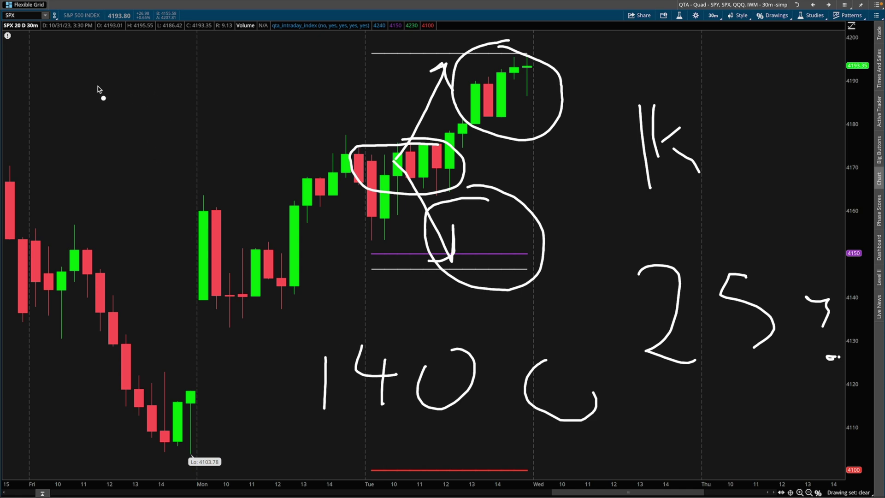
{"action": "left_click_drag", "start_coordinate": [97, 86], "coordinate": [109, 150]}
{"action": "key", "text": "e"}
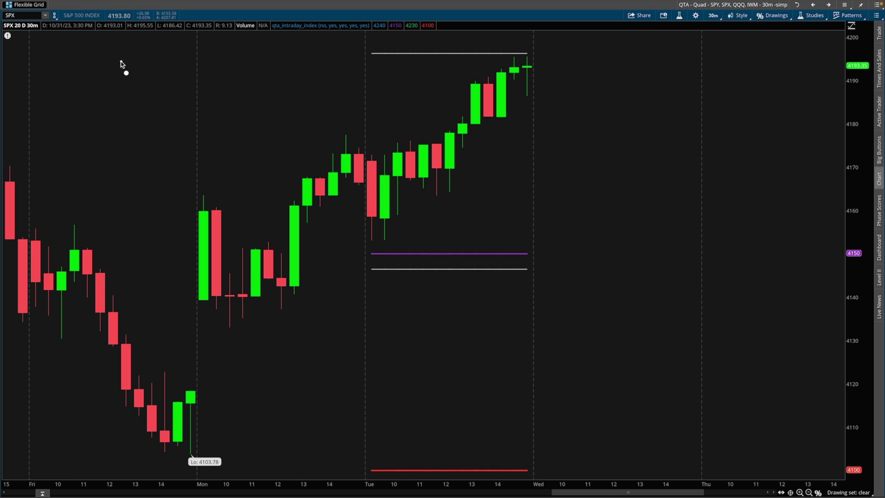
Write 700 by hand in the empty space above Friday's and Monday's candles, and clear the drawing.
{"action": "left_click_drag", "start_coordinate": [120, 60], "coordinate": [138, 121]}
{"action": "left_click_drag", "start_coordinate": [221, 48], "coordinate": [204, 73]}
{"action": "left_click_drag", "start_coordinate": [256, 51], "coordinate": [261, 62]}
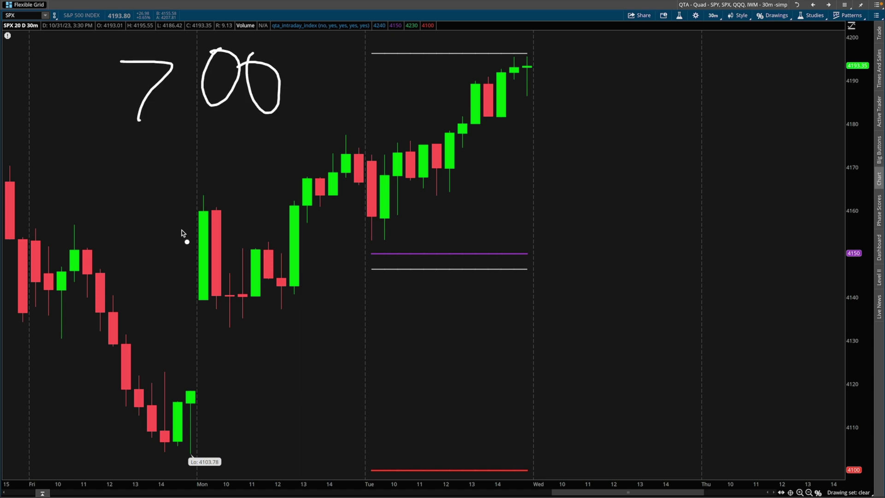
{"action": "key", "text": "e"}
Write 1400 by hand in large digits above Friday's and Monday's candles, and clear the drawing.
{"action": "left_click_drag", "start_coordinate": [133, 95], "coordinate": [132, 189]}
{"action": "mouse_move", "coordinate": [179, 99]}
{"action": "left_mouse_down"}
{"action": "mouse_move", "coordinate": [180, 146]}
{"action": "mouse_move", "coordinate": [217, 139]}
{"action": "left_mouse_up"}
{"action": "left_click_drag", "start_coordinate": [205, 113], "coordinate": [219, 180]}
{"action": "left_click_drag", "start_coordinate": [275, 96], "coordinate": [280, 84]}
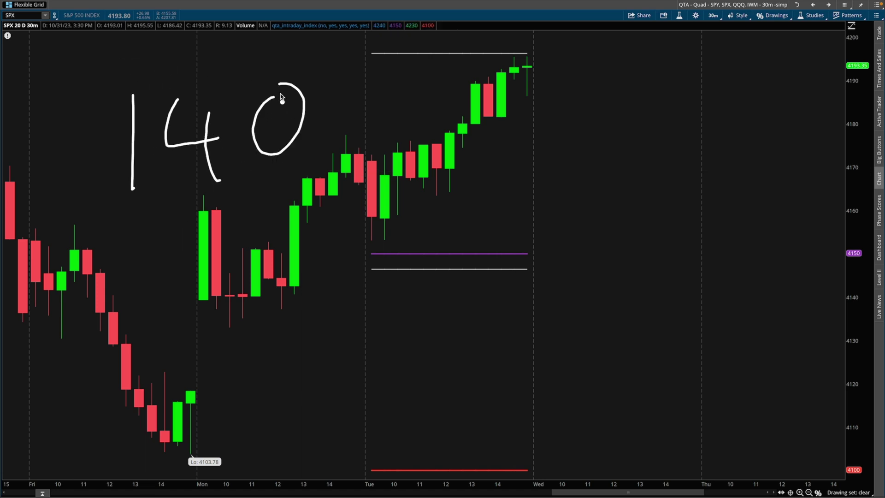
{"action": "left_click_drag", "start_coordinate": [336, 97], "coordinate": [344, 82]}
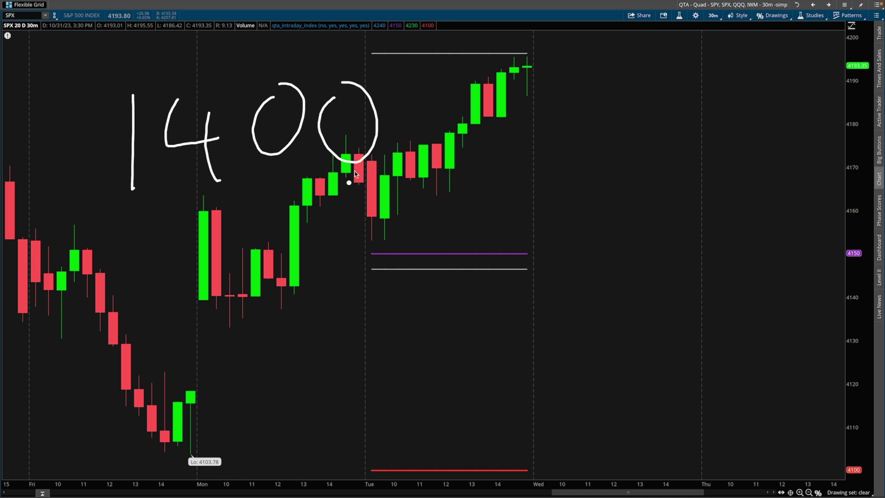
{"action": "key", "text": "e"}
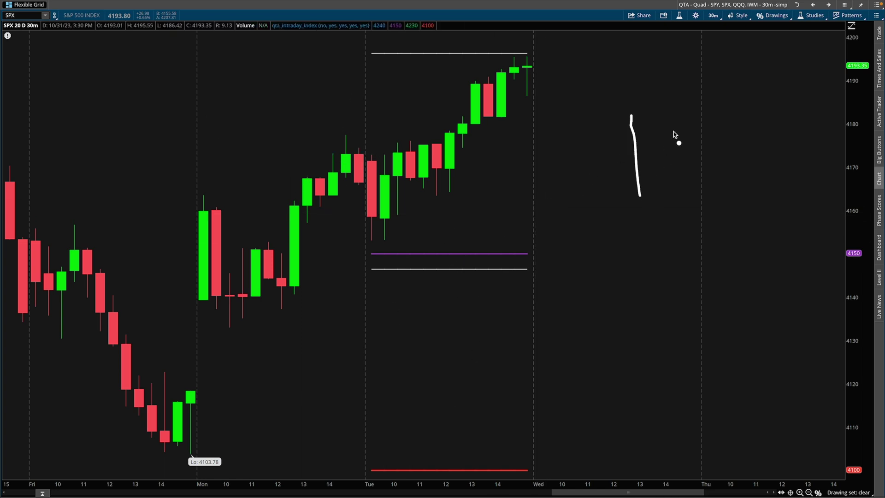
Write 1K by hand in the empty space after Tuesday's candles, with 250 below it.
{"action": "left_click_drag", "start_coordinate": [672, 118], "coordinate": [661, 200]}
{"action": "left_click_drag", "start_coordinate": [667, 167], "coordinate": [690, 152]}
{"action": "left_click_drag", "start_coordinate": [670, 164], "coordinate": [700, 179]}
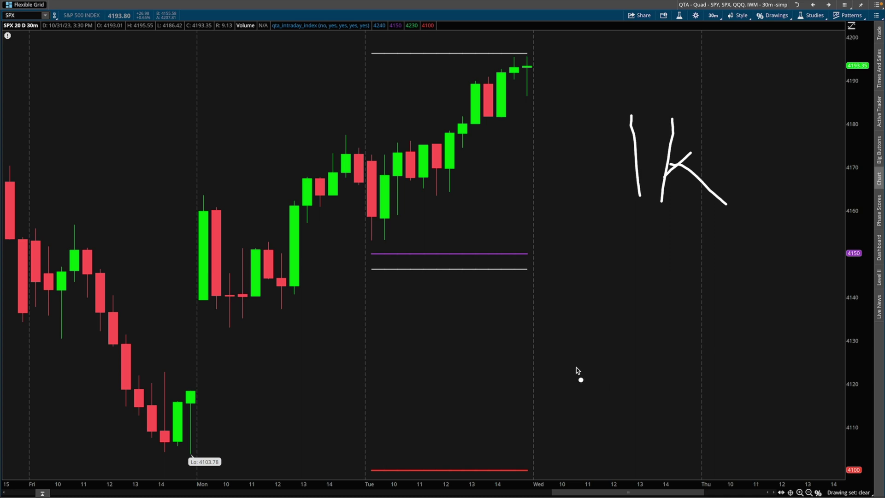
{"action": "left_click_drag", "start_coordinate": [603, 315], "coordinate": [641, 388]}
{"action": "mouse_move", "coordinate": [723, 319]}
{"action": "left_mouse_down"}
{"action": "mouse_move", "coordinate": [703, 392]}
{"action": "mouse_move", "coordinate": [680, 401]}
{"action": "left_mouse_up"}
{"action": "mouse_move", "coordinate": [751, 342]}
{"action": "left_mouse_down"}
{"action": "mouse_move", "coordinate": [770, 374]}
{"action": "mouse_move", "coordinate": [748, 343]}
{"action": "left_mouse_up"}
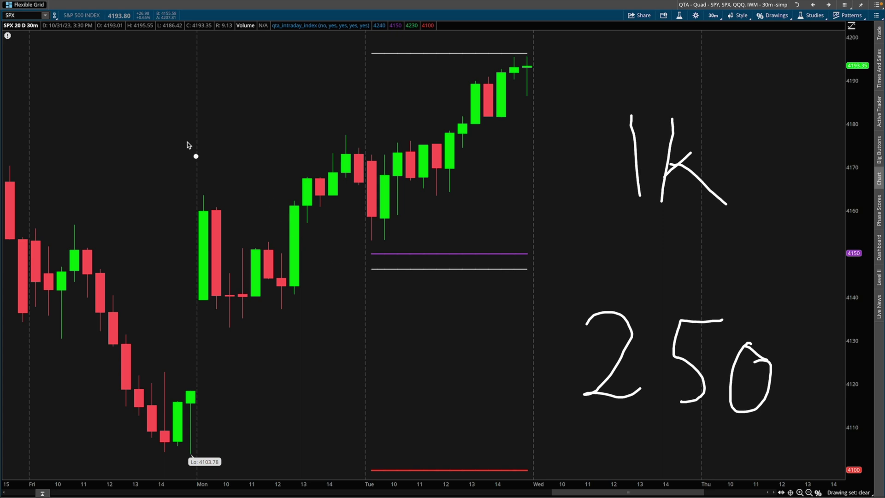
Write 2 above Friday's candles and 1 across them, circle the handwritten 250, and clear all the drawings.
{"action": "mouse_move", "coordinate": [105, 73]}
{"action": "left_mouse_down"}
{"action": "mouse_move", "coordinate": [140, 74]}
{"action": "mouse_move", "coordinate": [193, 163]}
{"action": "left_mouse_up"}
{"action": "left_click_drag", "start_coordinate": [106, 242], "coordinate": [133, 386]}
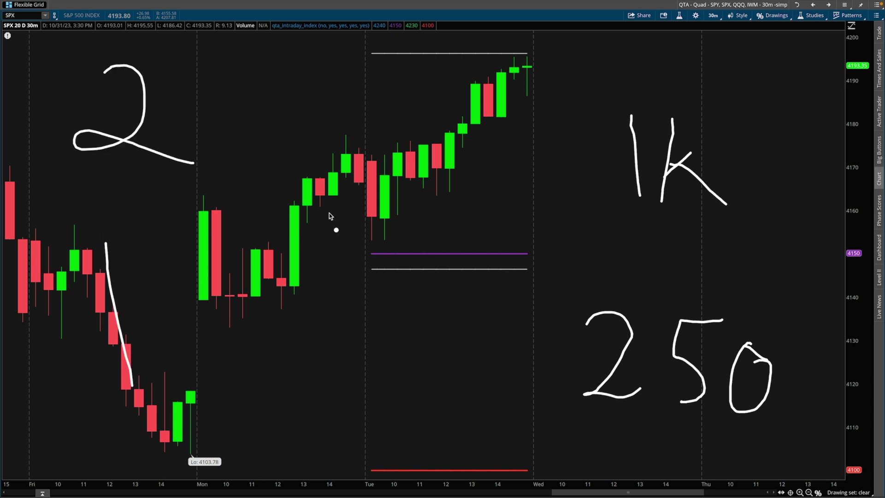
{"action": "mouse_move", "coordinate": [702, 283]}
{"action": "left_mouse_down"}
{"action": "mouse_move", "coordinate": [643, 419]}
{"action": "mouse_move", "coordinate": [615, 266]}
{"action": "left_mouse_up"}
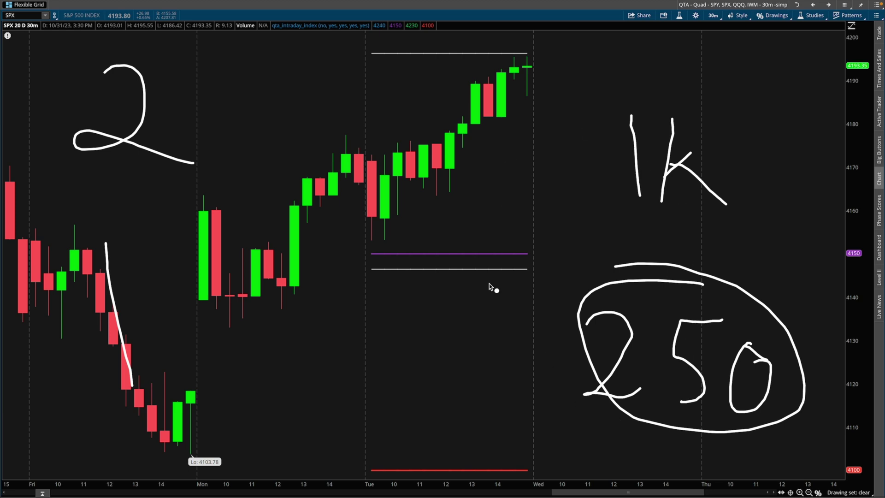
{"action": "key", "text": "Escape"}
Draw a rising arrow along Tuesday's candles, mark the areas below them and at the upper white line, and clear the drawings.
{"action": "scroll", "coordinate": [460, 154], "scroll_direction": "left", "scroll_amount": 8}
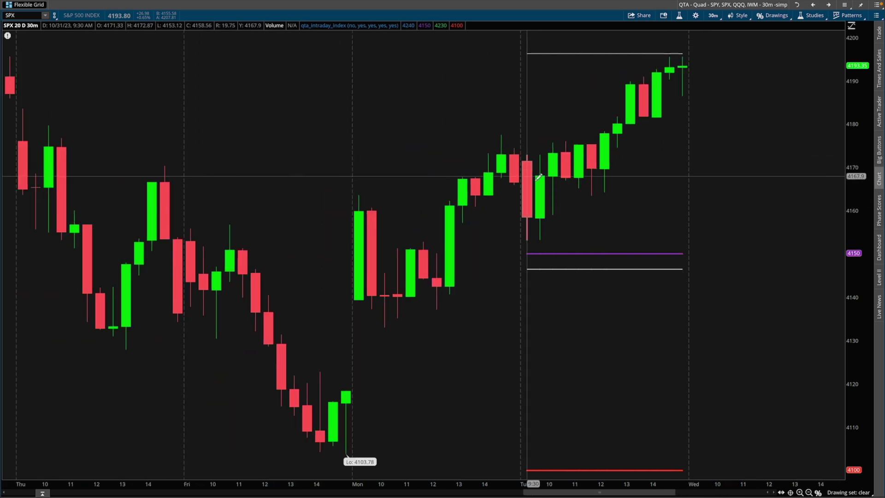
{"action": "left_click_drag", "start_coordinate": [854, 115], "coordinate": [857, 203]}
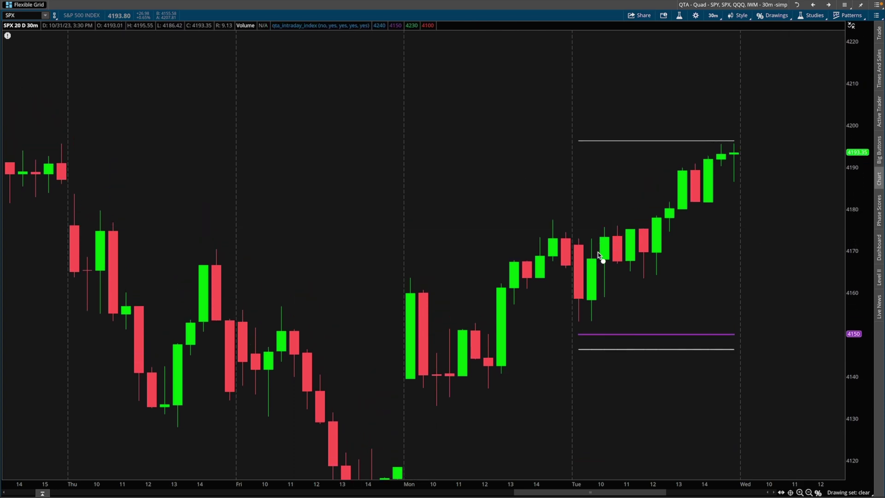
{"action": "mouse_move", "coordinate": [612, 241]}
{"action": "left_mouse_down"}
{"action": "mouse_move", "coordinate": [660, 222]}
{"action": "mouse_move", "coordinate": [703, 180]}
{"action": "left_mouse_up"}
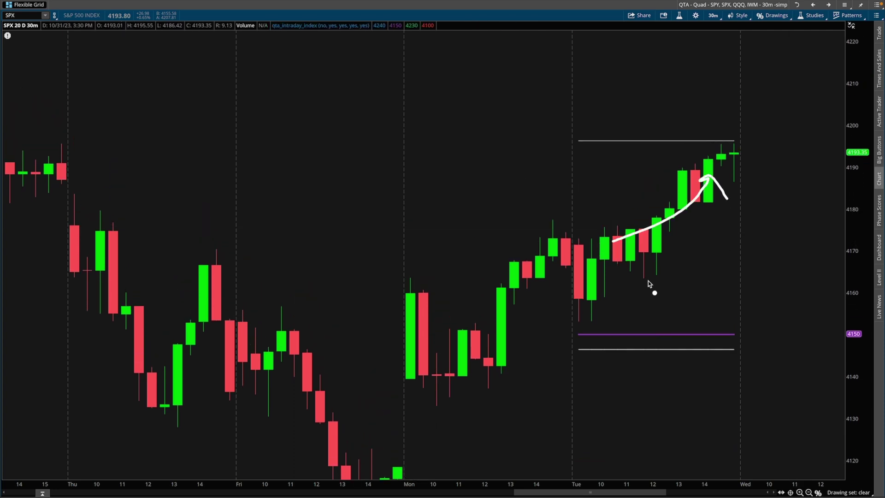
{"action": "left_click_drag", "start_coordinate": [647, 281], "coordinate": [683, 308]}
{"action": "left_click_drag", "start_coordinate": [684, 288], "coordinate": [652, 319]}
{"action": "mouse_move", "coordinate": [732, 136]}
{"action": "left_mouse_down"}
{"action": "mouse_move", "coordinate": [687, 137]}
{"action": "mouse_move", "coordinate": [688, 235]}
{"action": "mouse_move", "coordinate": [695, 122]}
{"action": "left_mouse_up"}
{"action": "mouse_move", "coordinate": [746, 138]}
{"action": "left_mouse_down"}
{"action": "mouse_move", "coordinate": [758, 242]}
{"action": "mouse_move", "coordinate": [687, 157]}
{"action": "left_mouse_up"}
{"action": "key", "text": "Escape"}
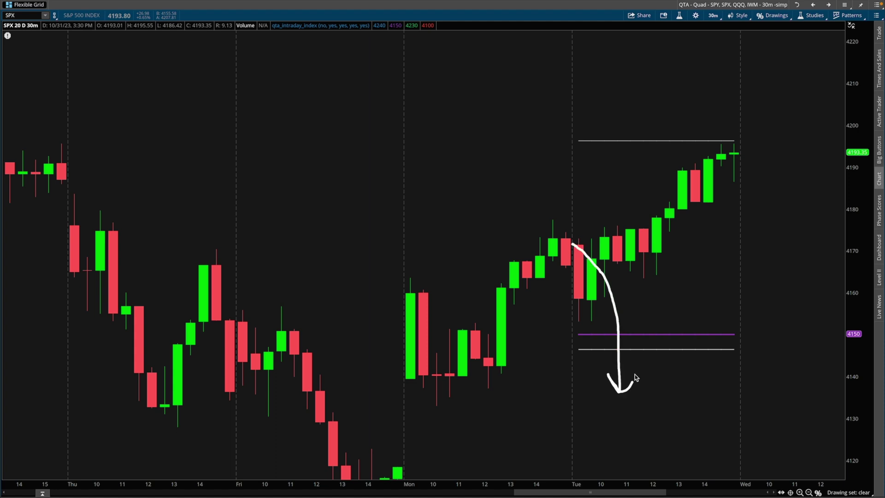
Draw a falling arrow from Tuesday's open to lines extended from Monday's boxed lows, and cross out the arrow's tip.
{"action": "mouse_move", "coordinate": [460, 375]}
{"action": "left_mouse_down"}
{"action": "mouse_move", "coordinate": [401, 393]}
{"action": "mouse_move", "coordinate": [508, 376]}
{"action": "mouse_move", "coordinate": [426, 373]}
{"action": "mouse_move", "coordinate": [732, 406]}
{"action": "mouse_move", "coordinate": [475, 391]}
{"action": "mouse_move", "coordinate": [523, 395]}
{"action": "left_mouse_up"}
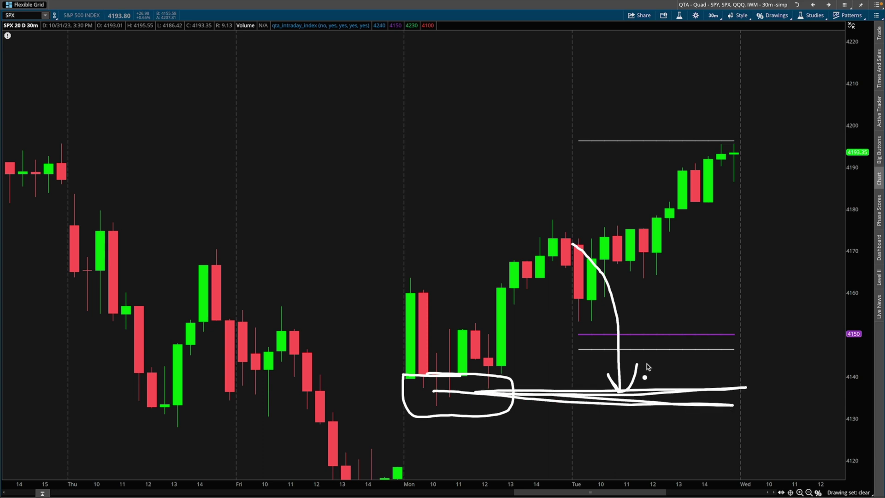
{"action": "left_click_drag", "start_coordinate": [602, 353], "coordinate": [654, 406]}
{"action": "left_click_drag", "start_coordinate": [644, 355], "coordinate": [578, 397]}
Draw a rebound arrow from the crossed-out low up toward Tuesday afternoon's candles and circle the zone it reaches.
{"action": "mouse_move", "coordinate": [646, 374]}
{"action": "left_mouse_down"}
{"action": "mouse_move", "coordinate": [685, 233]}
{"action": "mouse_move", "coordinate": [699, 264]}
{"action": "left_mouse_up"}
{"action": "mouse_move", "coordinate": [692, 183]}
{"action": "left_mouse_down"}
{"action": "mouse_move", "coordinate": [654, 230]}
{"action": "mouse_move", "coordinate": [746, 212]}
{"action": "mouse_move", "coordinate": [659, 183]}
{"action": "left_mouse_up"}
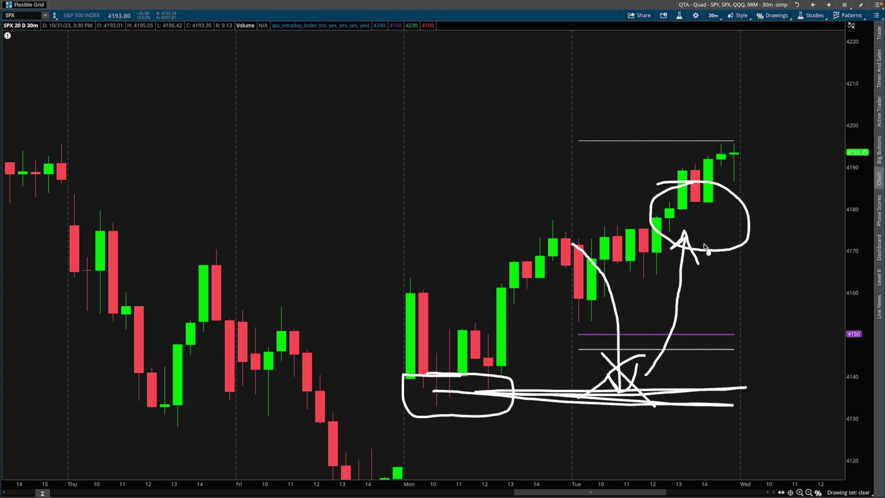
{"action": "left_click", "coordinate": [710, 375]}
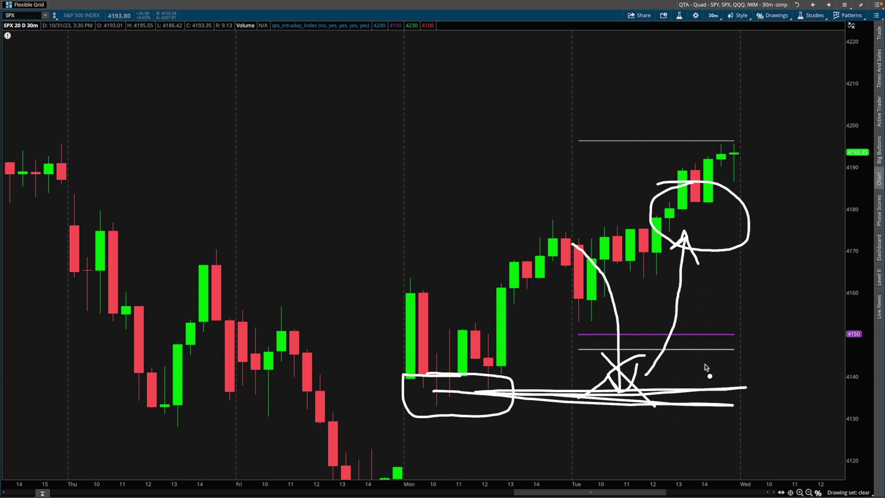